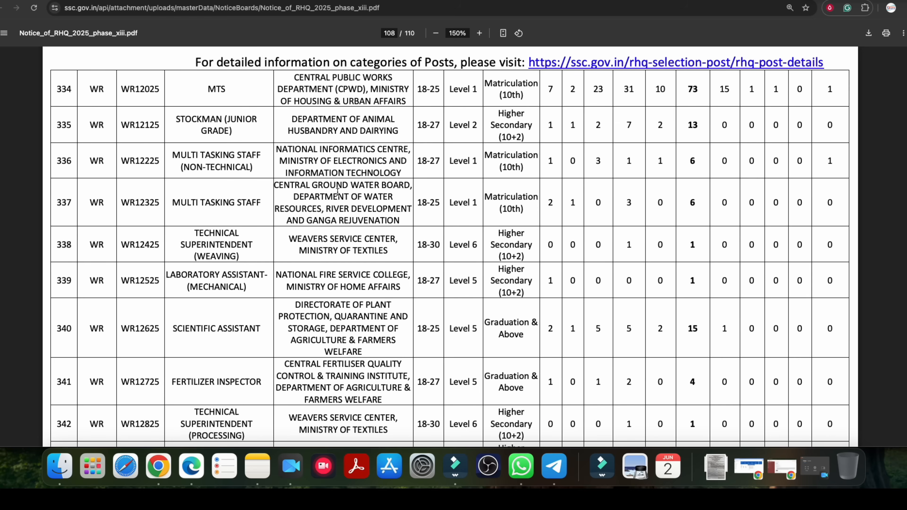
Examine the western-region posts, their required qualifications and the vacancy totals on pages 108 to 110 of the notice.
left_click_drag(491, 192, 519, 190)
scroll(464, 196, "up", 1)
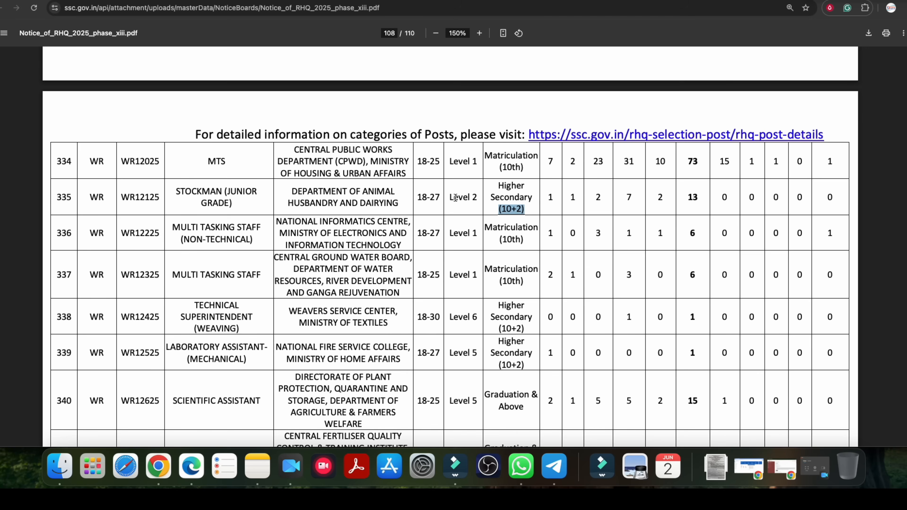
double_click(497, 157)
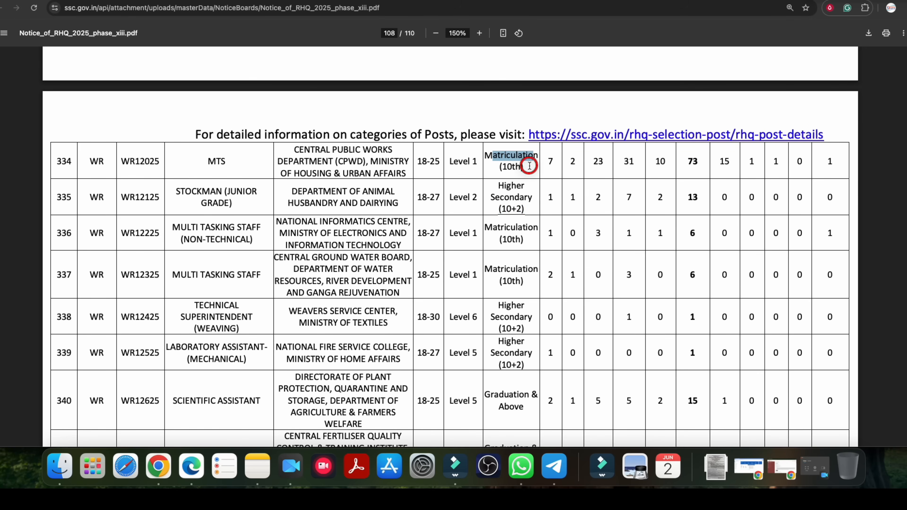
double_click(213, 161)
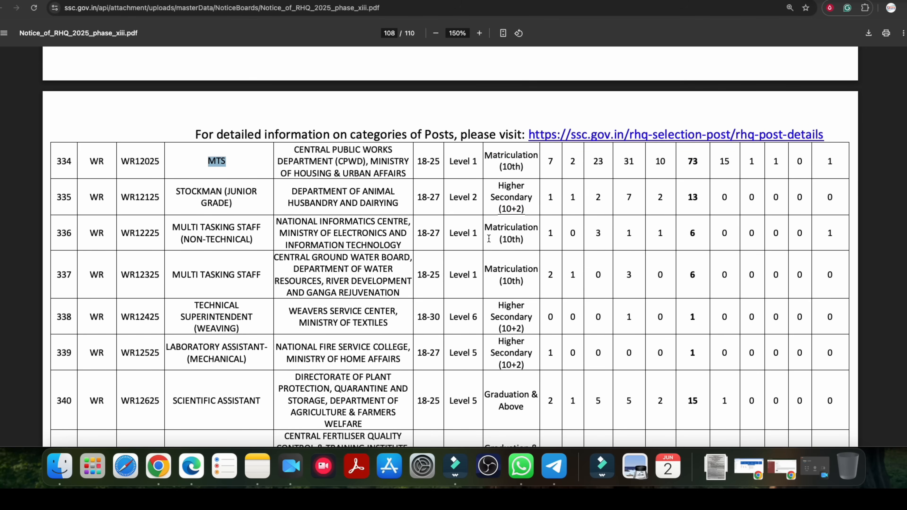
scroll(212, 227, "down", 12)
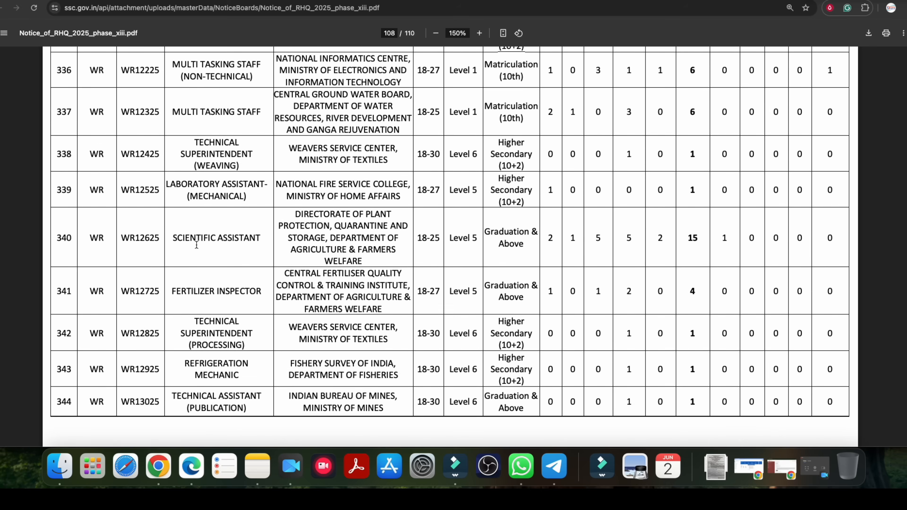
scroll(200, 242, "down", 8)
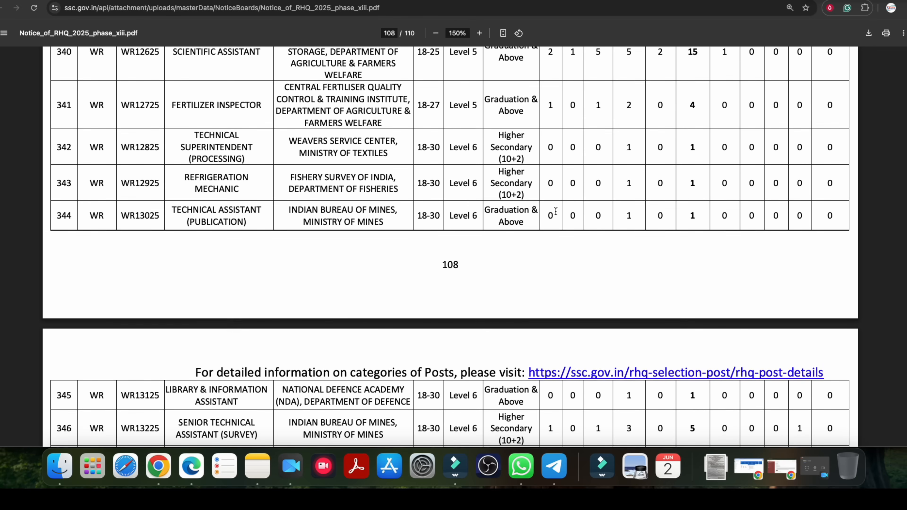
scroll(231, 214, "down", 20)
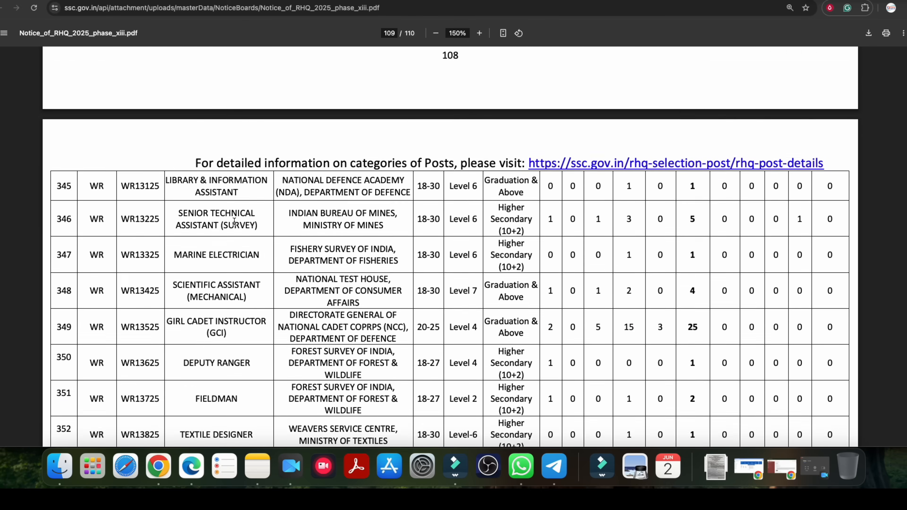
left_click_drag(195, 217, 238, 217)
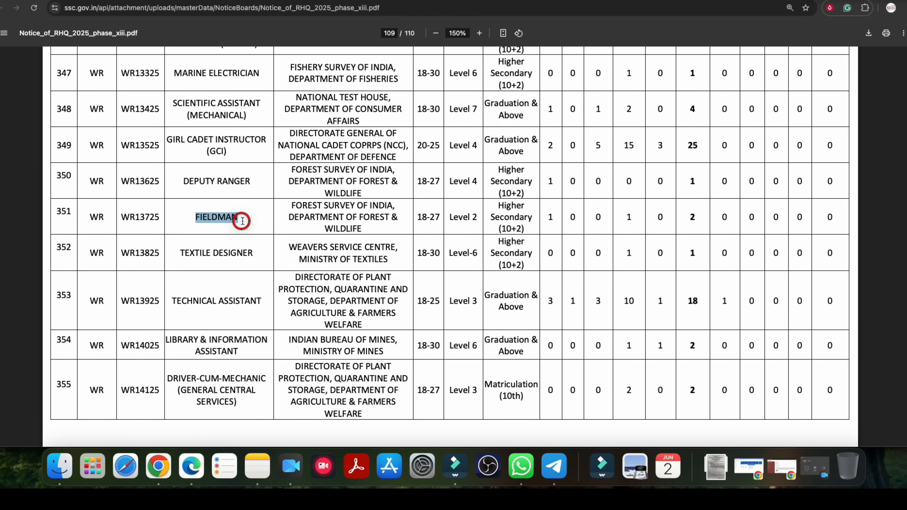
left_click_drag(498, 212, 514, 222)
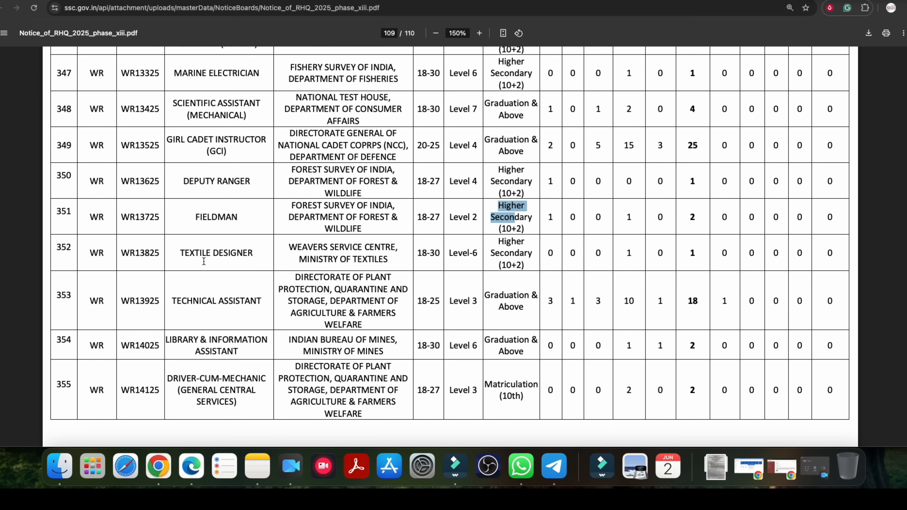
scroll(216, 308, "down", 9)
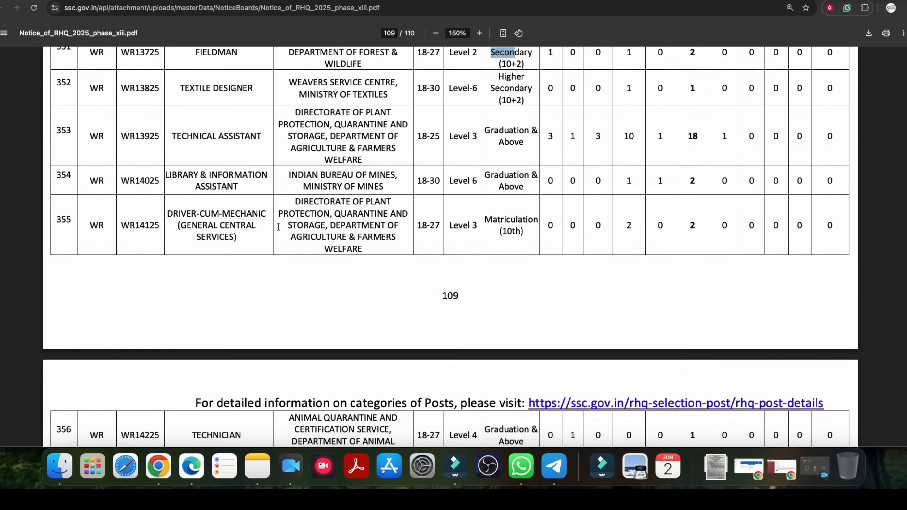
scroll(278, 227, "down", 18)
scroll(221, 234, "down", 9)
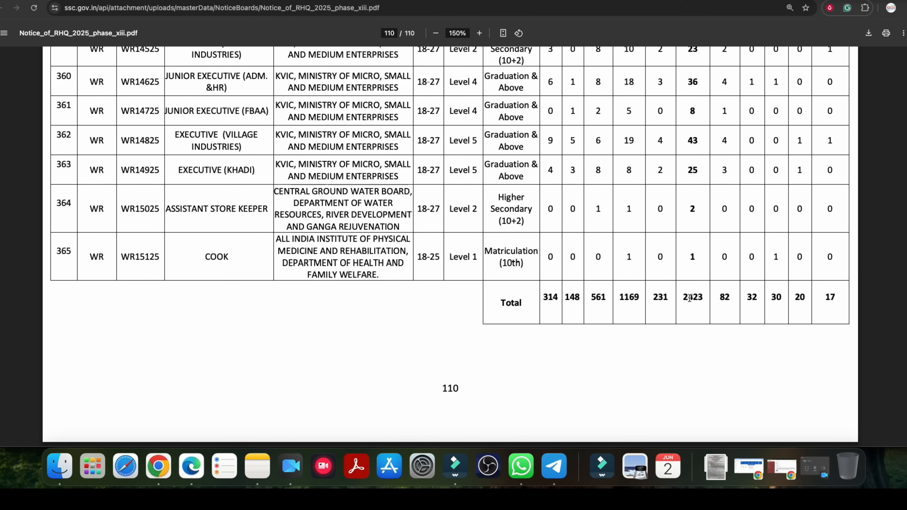
Examine earlier vacancy rows, including the southern-region posts on page 103, for post names, qualification levels and pay scales.
scroll(393, 233, "up", 20)
scroll(394, 233, "up", 20)
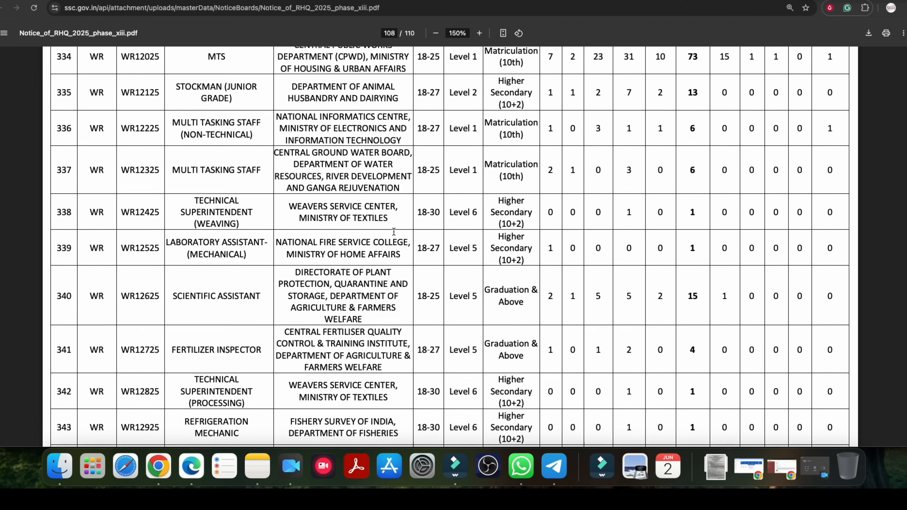
left_click_drag(197, 319, 241, 320)
scroll(239, 332, "up", 5)
left_click_drag(199, 290, 255, 290)
scroll(253, 288, "up", 20)
scroll(251, 284, "up", 20)
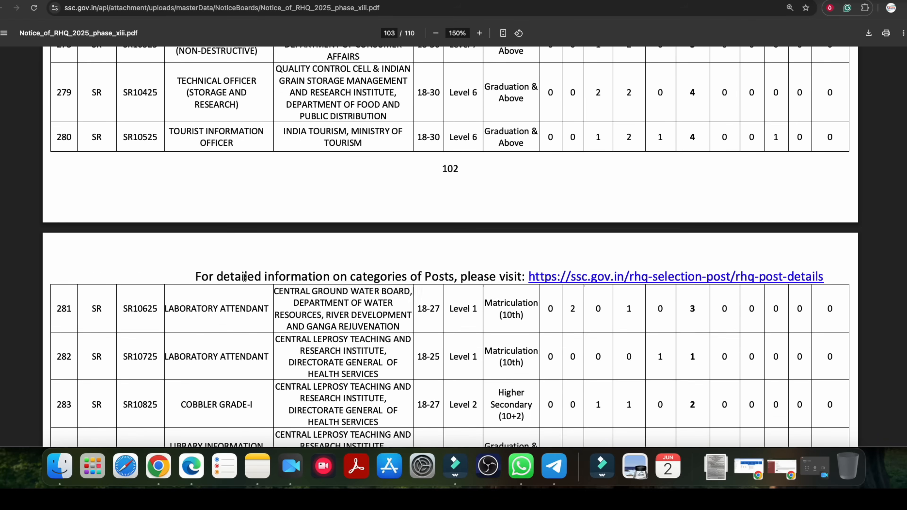
scroll(244, 286, "down", 2)
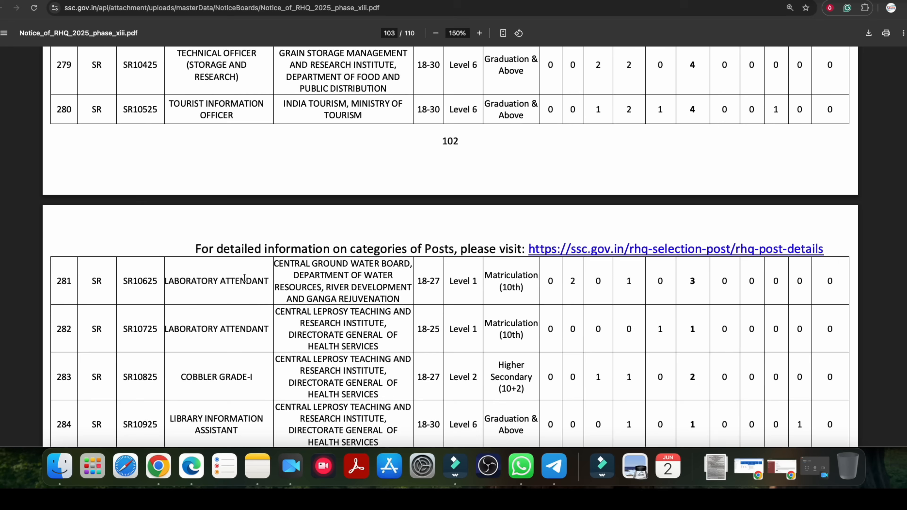
scroll(228, 286, "down", 10)
left_click_drag(195, 140, 227, 152)
left_click_drag(486, 141, 526, 143)
left_click_drag(451, 149, 473, 149)
left_click(473, 147)
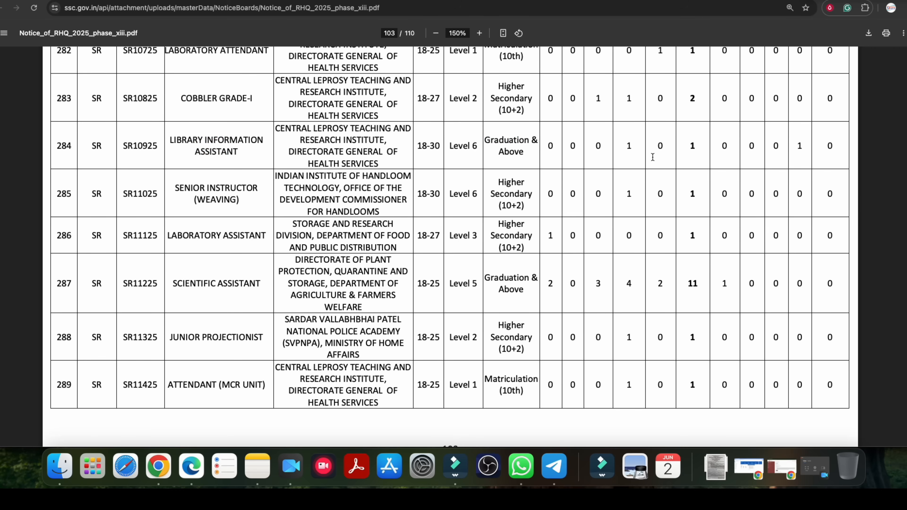
Look back through the regional vacancy tables to the beginning of Annexure-III on page 78.
scroll(252, 258, "up", 1)
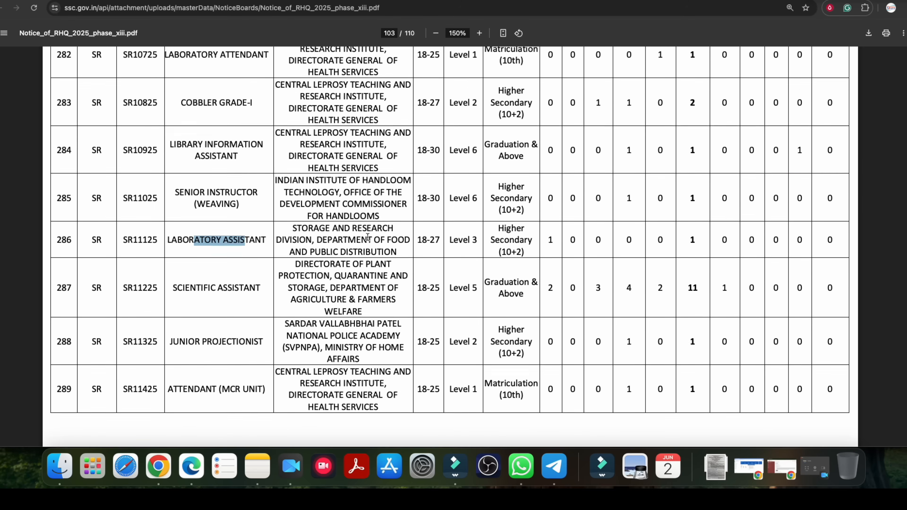
scroll(369, 234, "up", 15)
scroll(364, 238, "up", 8)
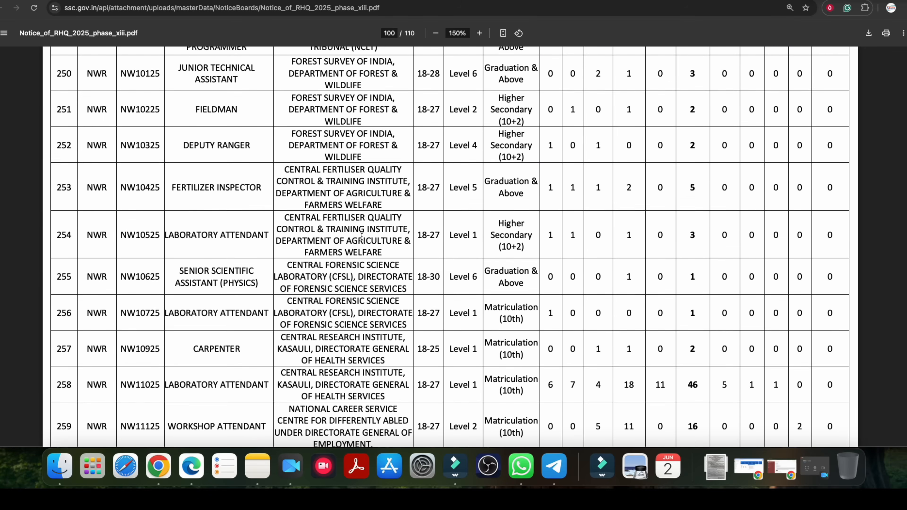
scroll(356, 233, "up", 20)
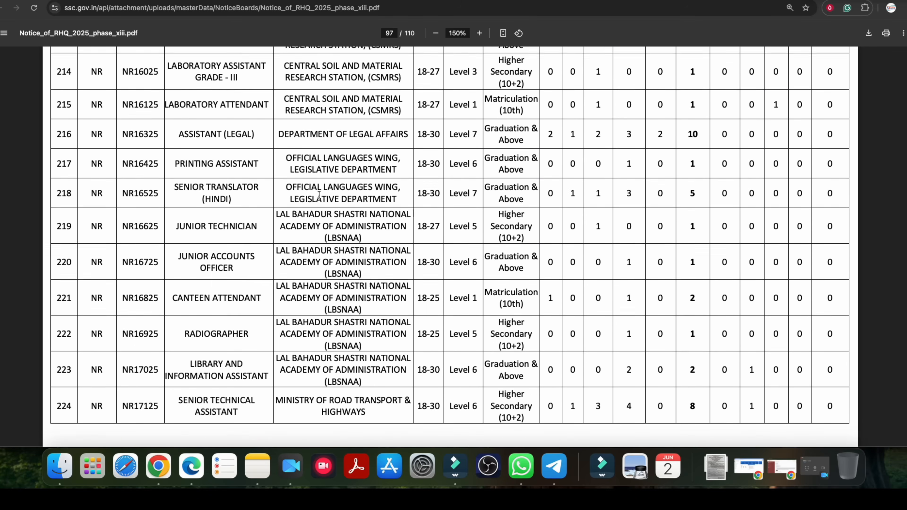
scroll(321, 199, "up", 20)
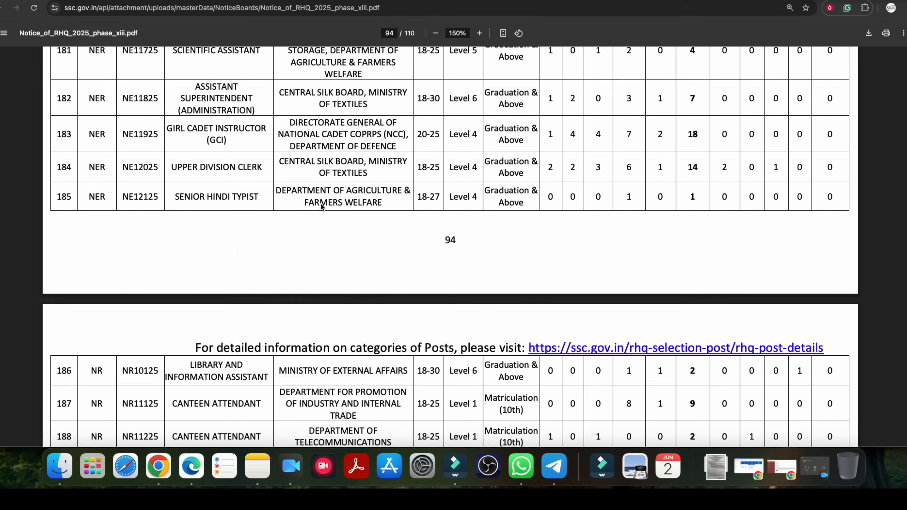
scroll(321, 204, "up", 20)
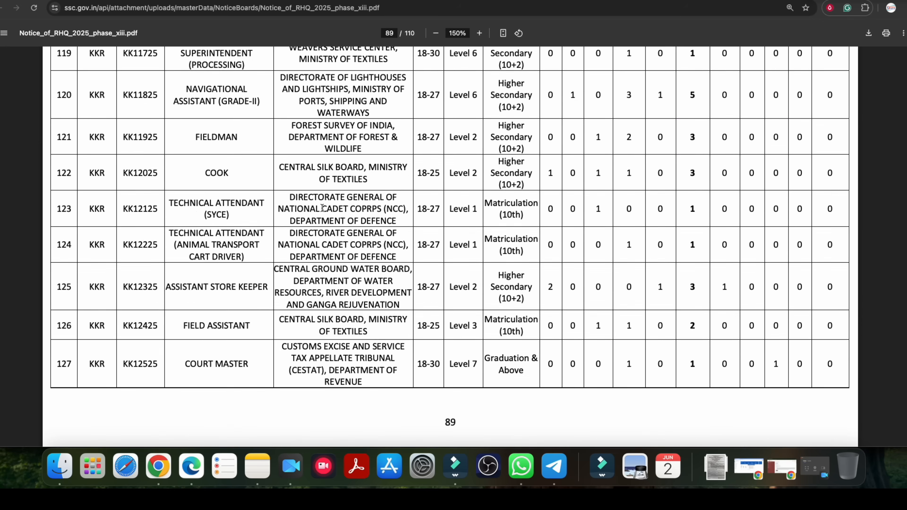
scroll(319, 207, "up", 20)
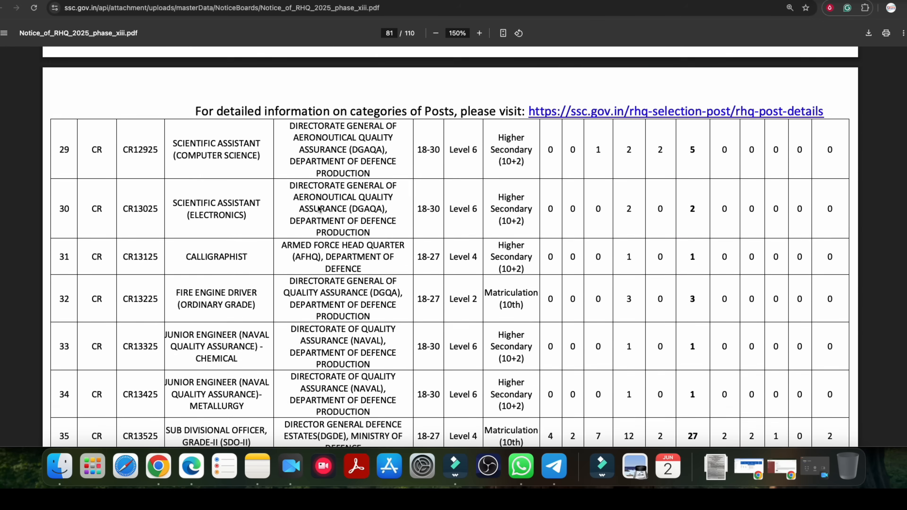
scroll(317, 208, "up", 20)
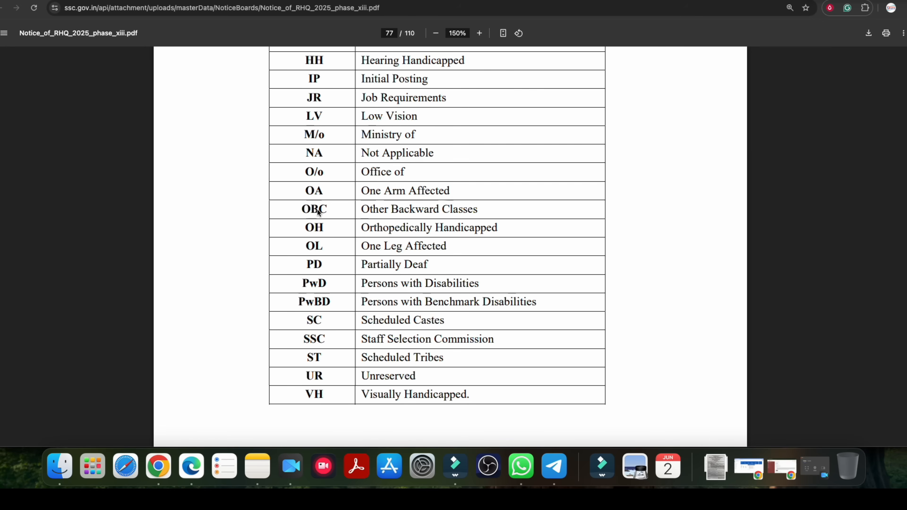
scroll(318, 209, "down", 10)
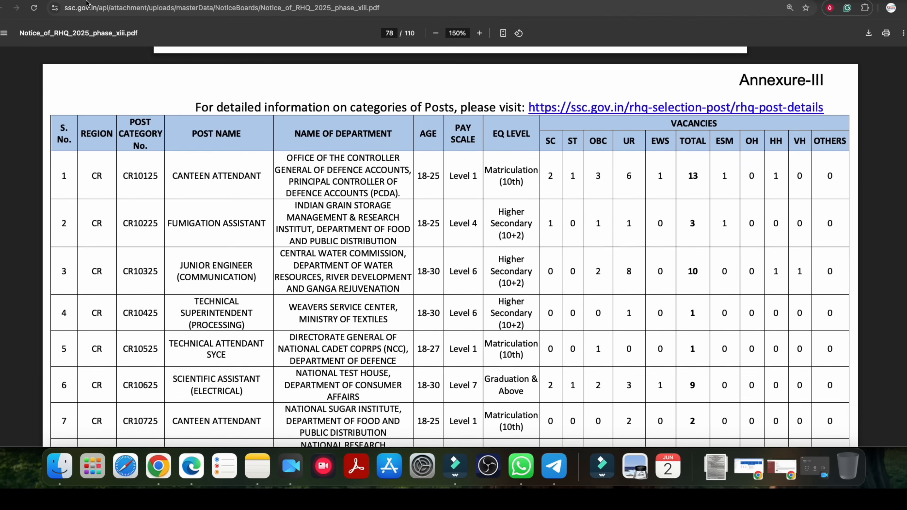
Switch to the Staff Selection Commission homepage and look over the Phase-XIII/2025 selection posts notice on the Notice Board.
left_click(107, 1)
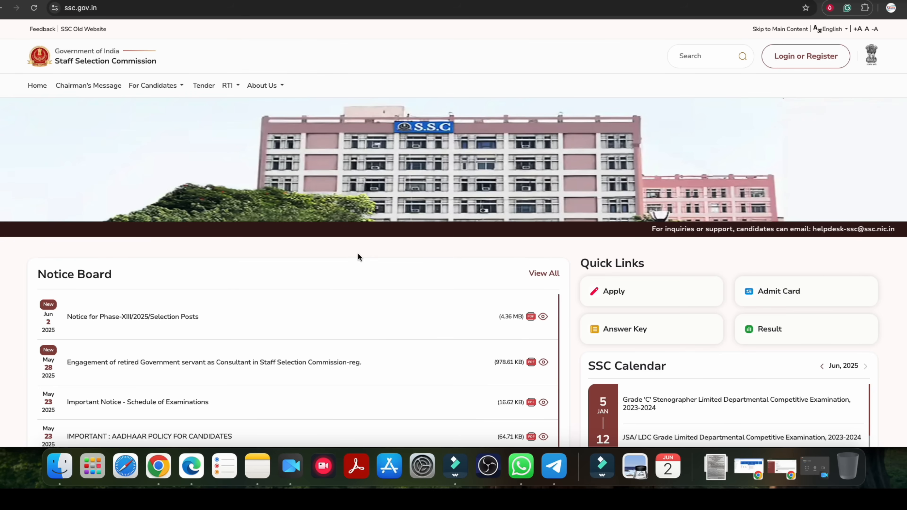
scroll(304, 240, "down", 1)
scroll(305, 244, "down", 2)
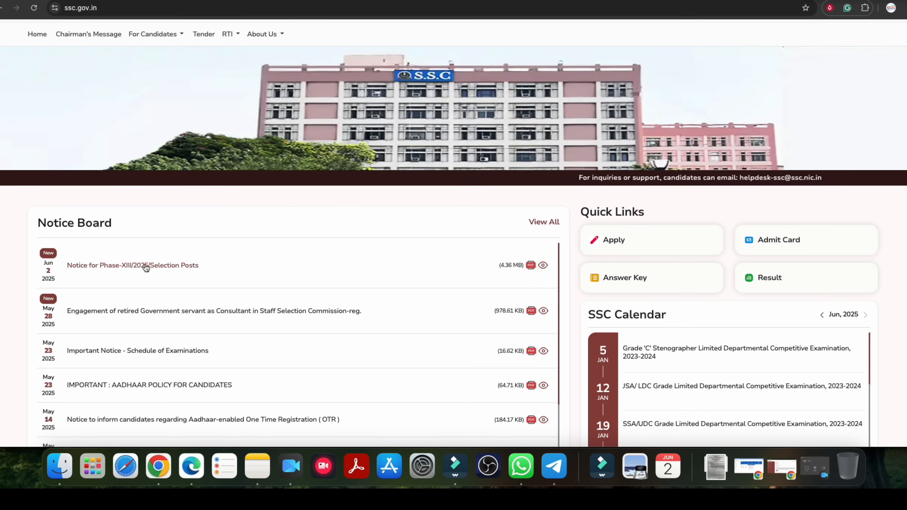
scroll(502, 194, "up", 3)
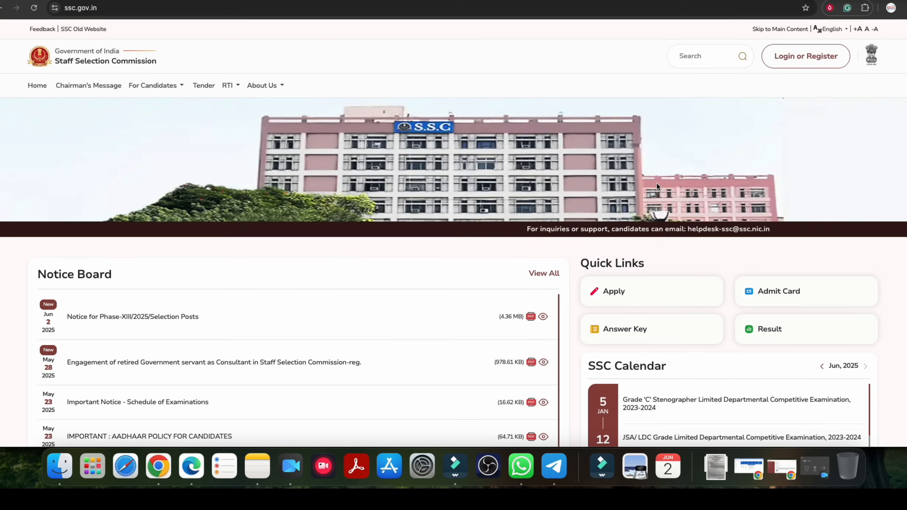
Open the candidate login form, check its username and captcha fields, and go on to new-user registration.
left_click(807, 60)
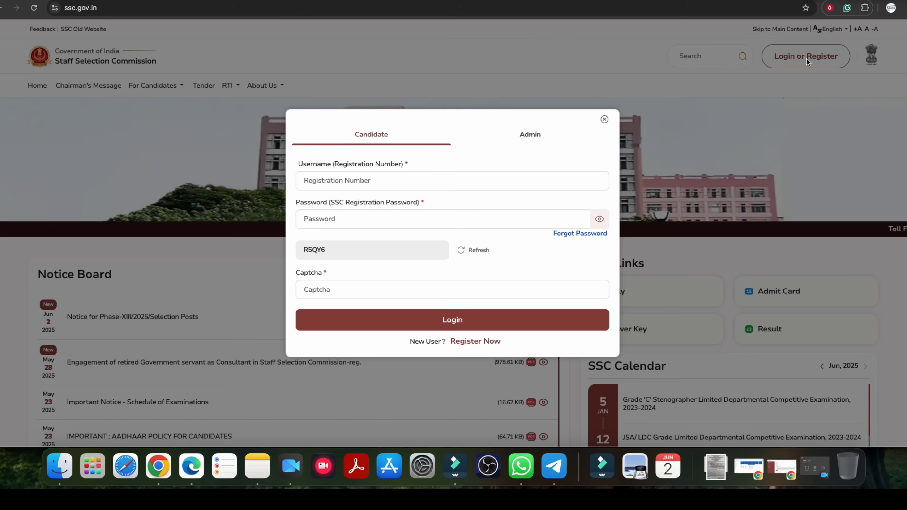
left_click(309, 181)
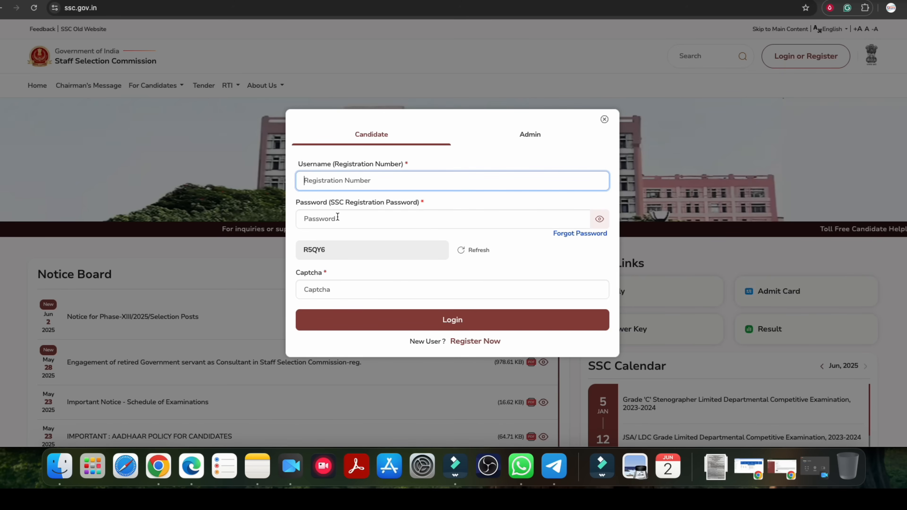
left_click(334, 289)
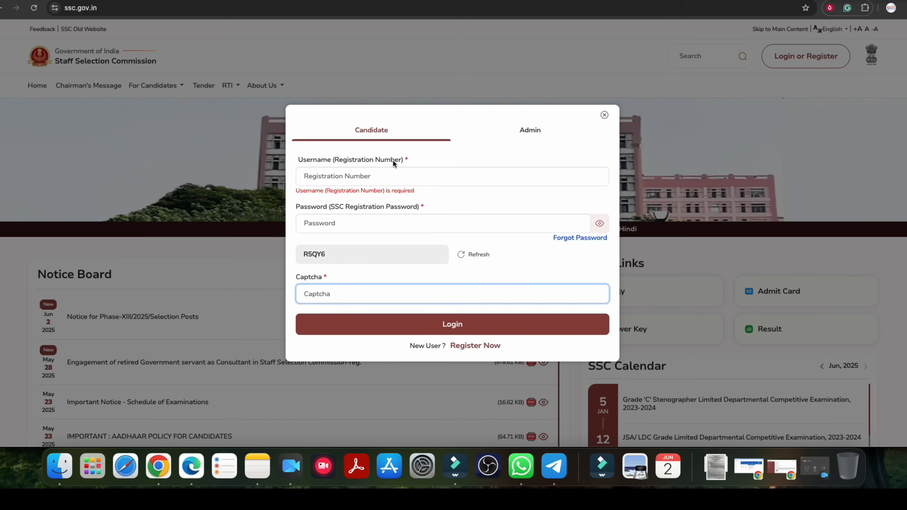
left_click(479, 346)
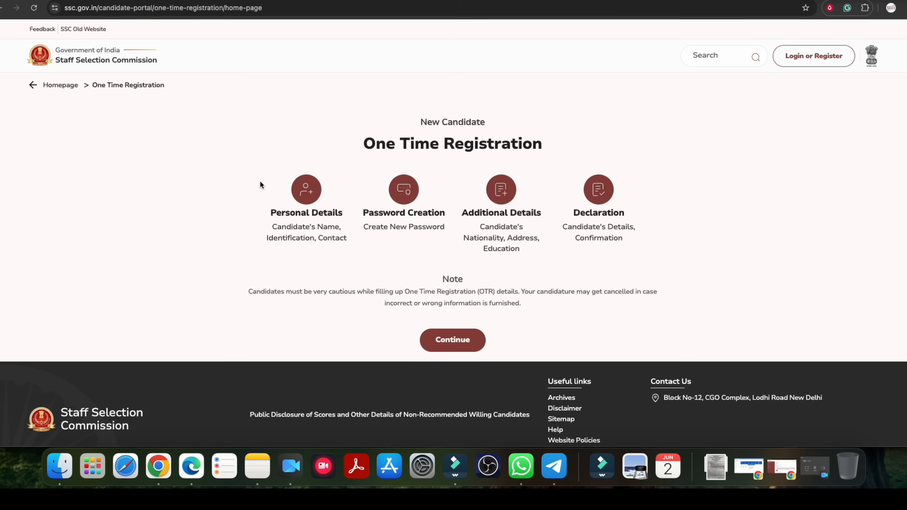
Examine the One Time Registration stages: Personal Details, Password Creation, Additional Details and Declaration.
left_click_drag(407, 143, 521, 144)
left_click(438, 175)
left_click_drag(305, 213, 332, 212)
left_click_drag(391, 213, 424, 215)
left_click(495, 215)
left_click_drag(495, 215, 521, 215)
left_click_drag(589, 214, 611, 215)
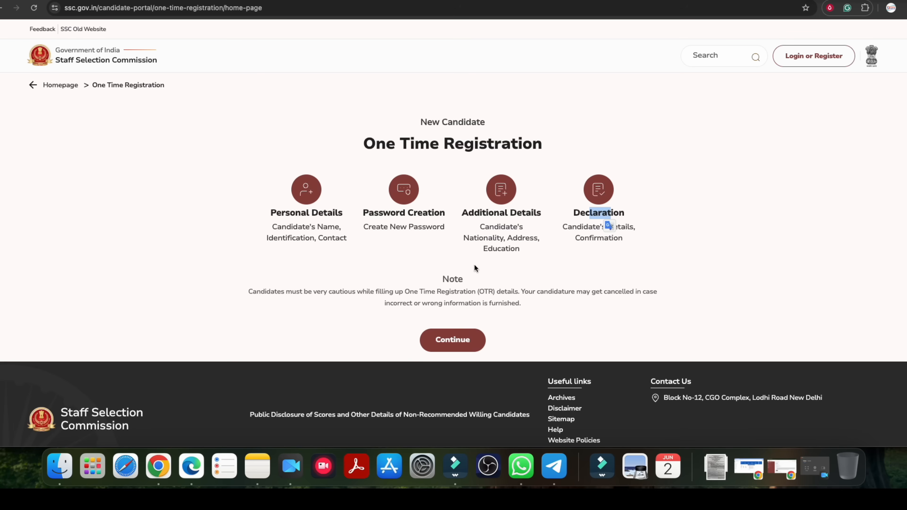
left_click_drag(402, 142, 500, 144)
left_click(499, 144)
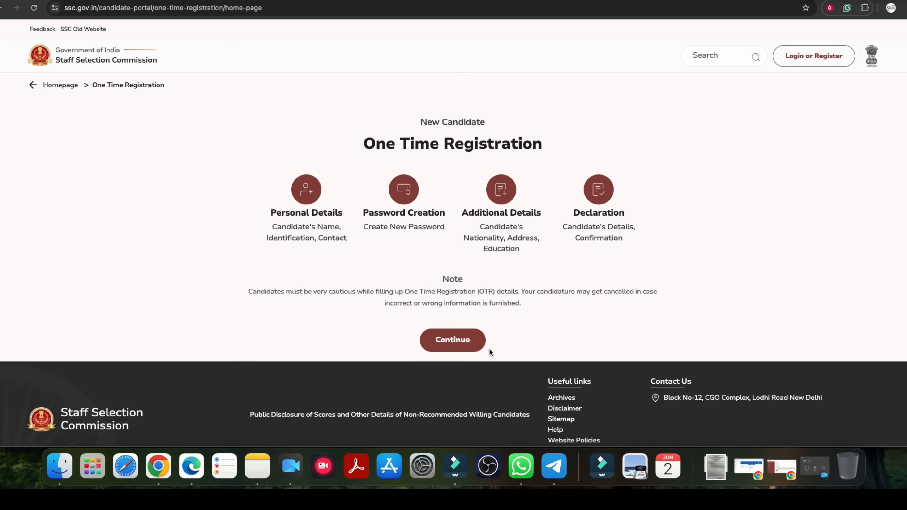
Return to the candidate login page, review its credential fields, and open the forgotten-password options.
left_click(817, 55)
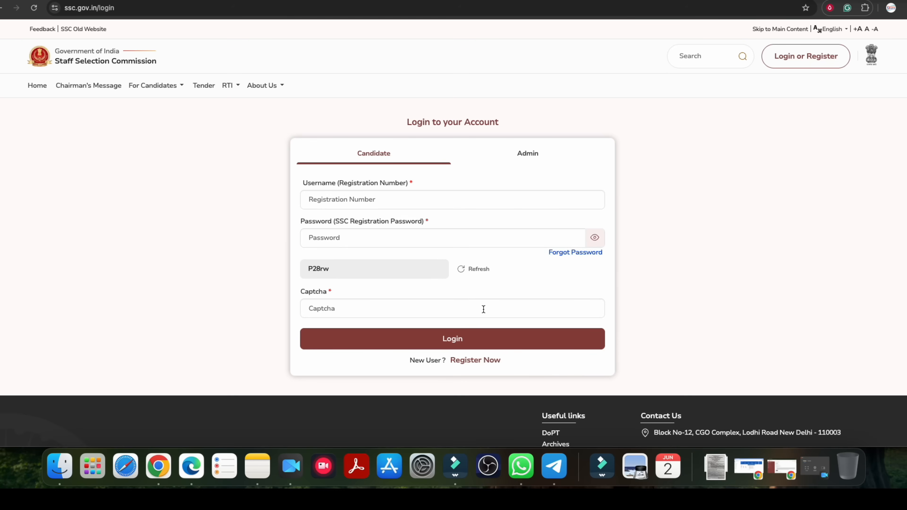
left_click_drag(323, 221, 353, 223)
left_click_drag(311, 187, 457, 218)
left_click(342, 191)
left_click(579, 253)
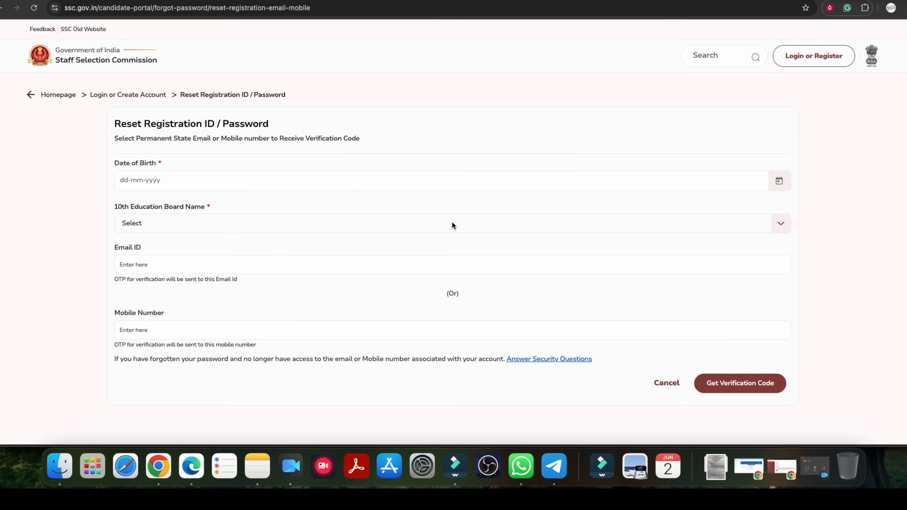
Look over the Reset Registration ID / Password form and return to the candidate login page.
left_click(143, 218)
left_click(102, 199)
left_click_drag(188, 123, 239, 124)
left_click(156, 123)
left_click_drag(146, 123, 215, 122)
left_click(214, 122)
left_click(807, 59)
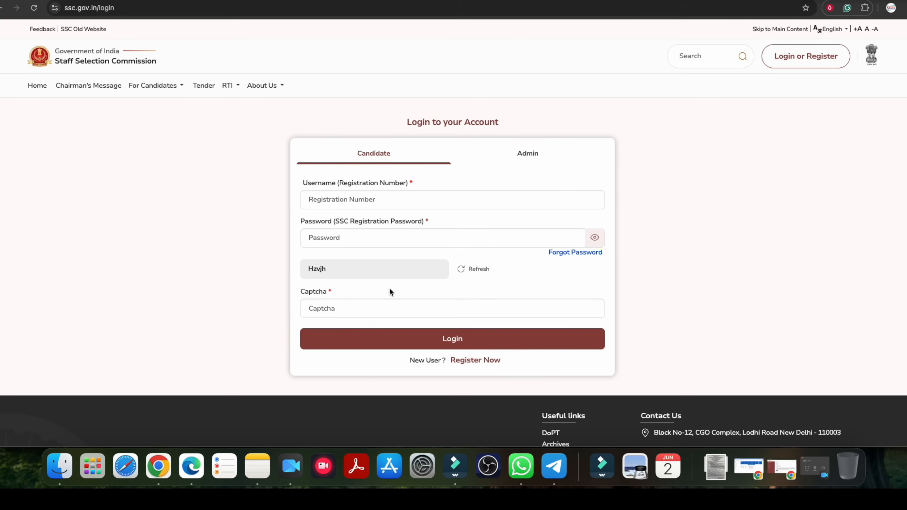
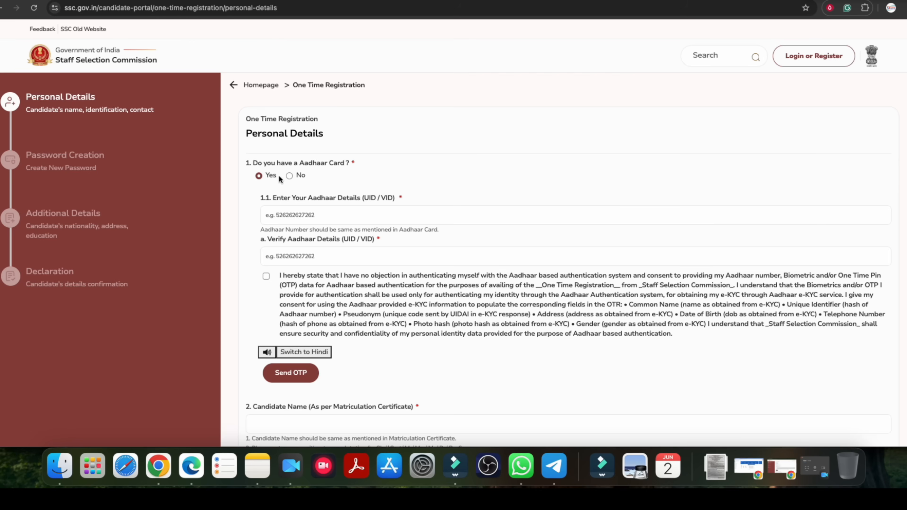
Review the Aadhaar number entry and verification fields and the authentication consent in Personal Details.
left_click(293, 216)
left_click(294, 258)
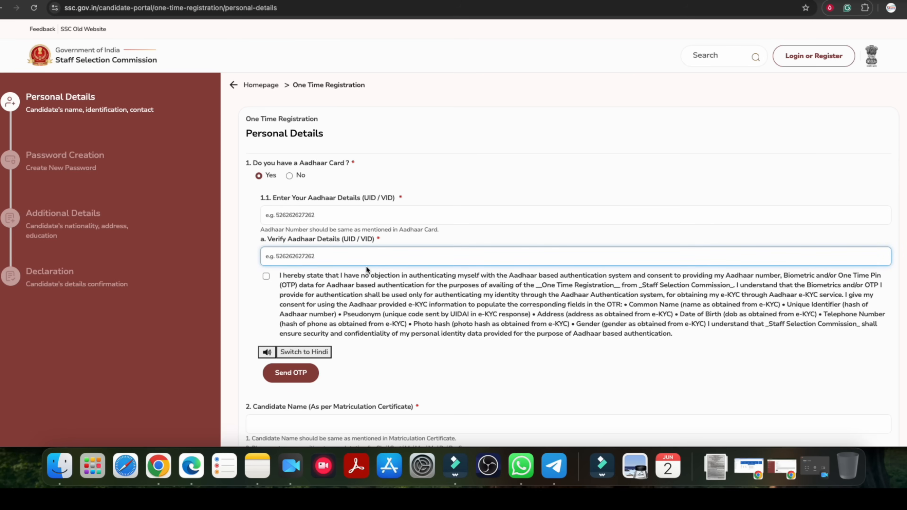
scroll(366, 270, "down", 2)
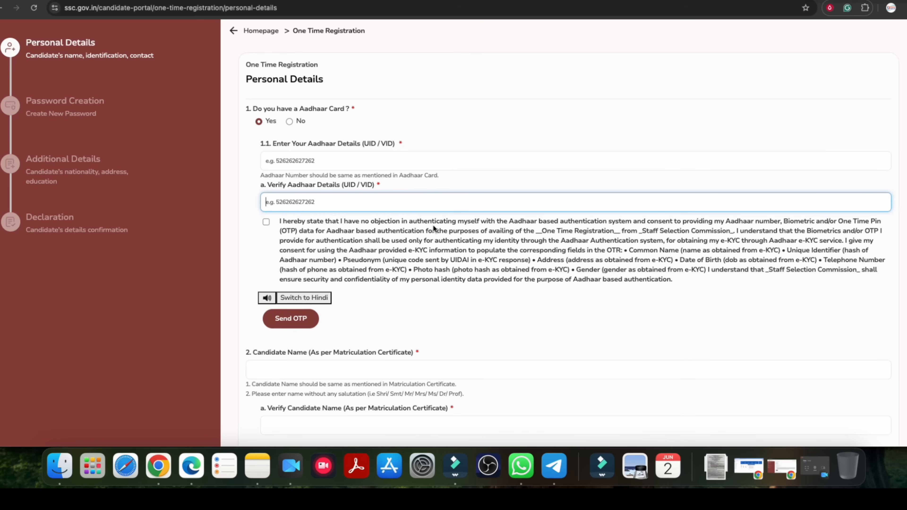
left_click_drag(288, 186, 344, 186)
left_click_drag(303, 145, 360, 169)
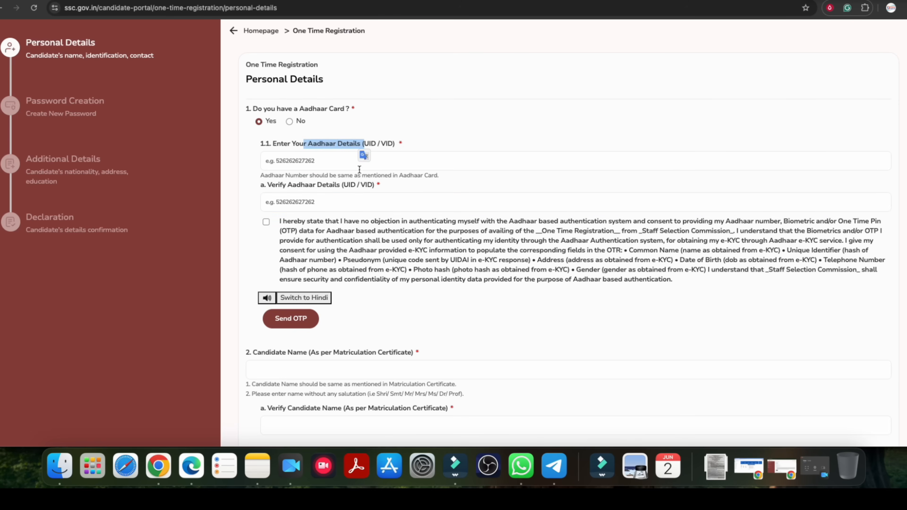
left_click(332, 186)
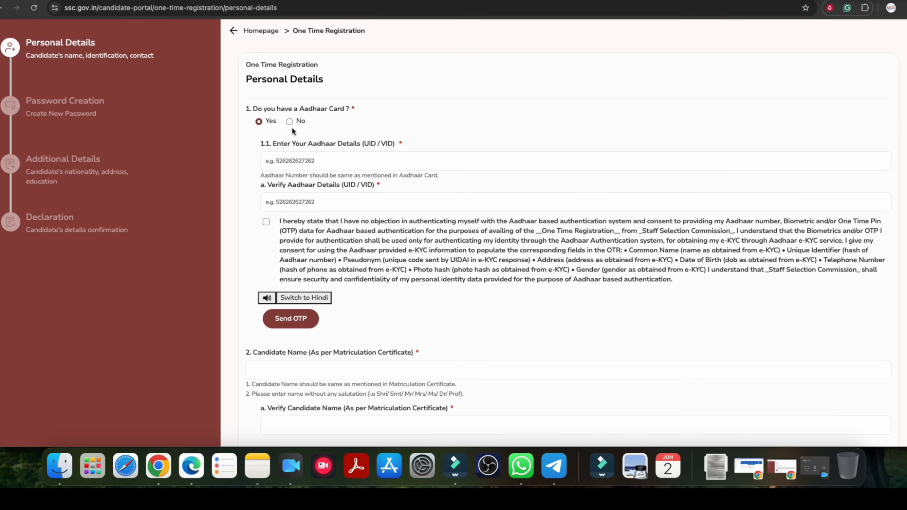
Answer No to the question about having an Aadhaar card.
scroll(399, 265, "down", 2)
scroll(390, 265, "up", 5)
left_click_drag(281, 165, 334, 165)
left_click(289, 176)
scroll(335, 206, "down", 1)
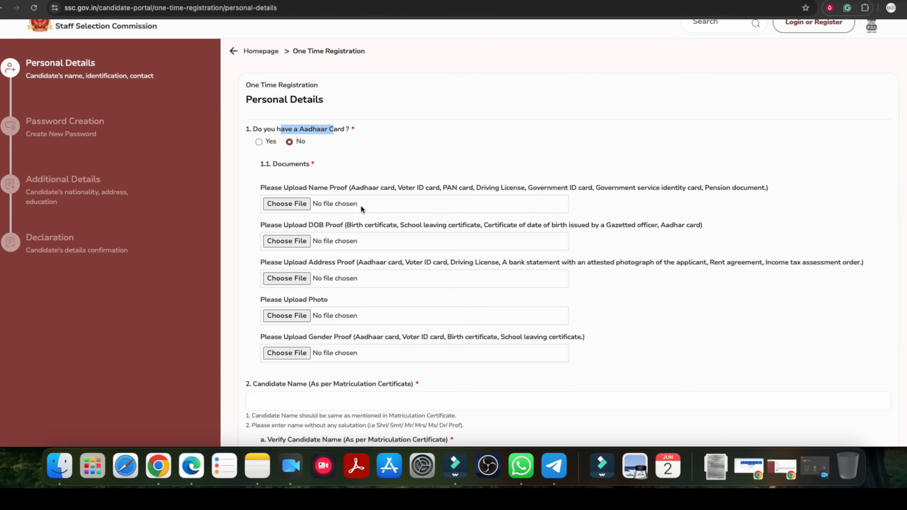
Examine which documents are accepted as name proof for candidates without Aadhaar.
left_click_drag(282, 188, 589, 188)
left_click(327, 193)
left_click_drag(333, 189, 302, 187)
scroll(302, 166, "down", 1)
left_click(283, 169)
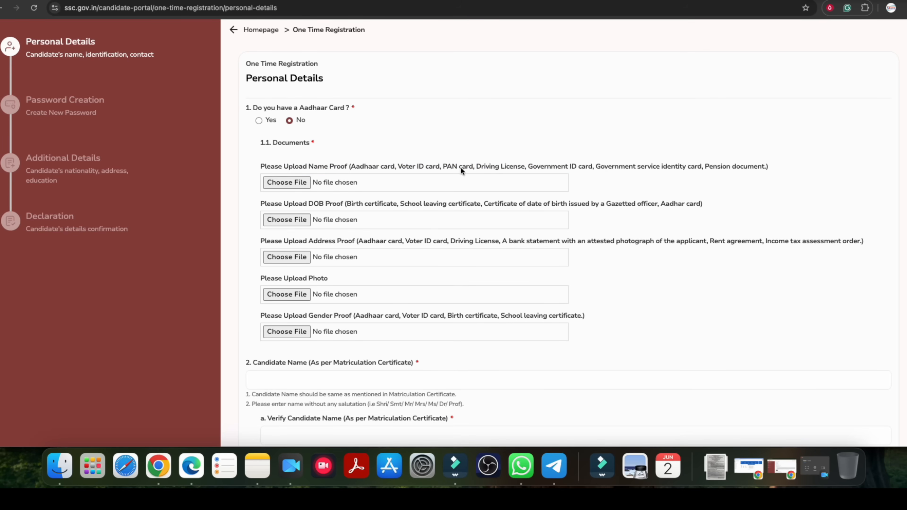
left_click_drag(405, 168, 702, 168)
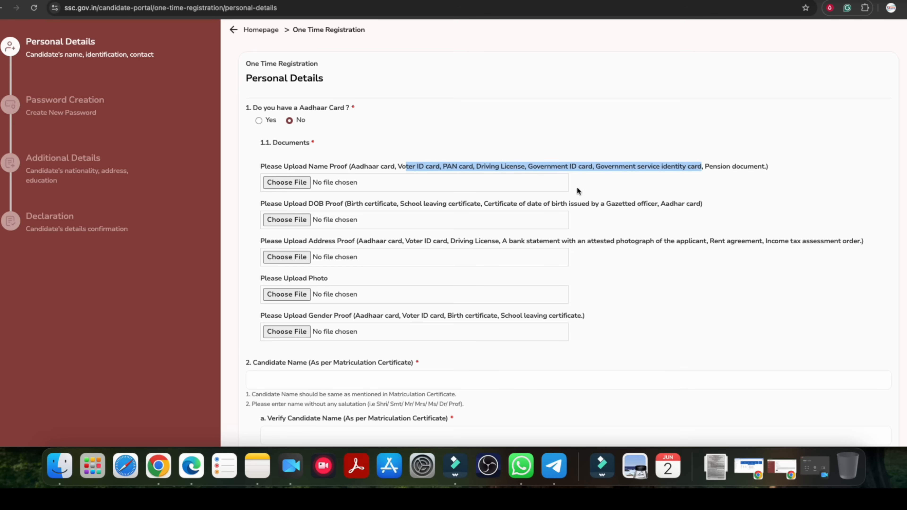
Read the upload requirements for the date-of-birth, address and gender proofs and the photo.
left_click(321, 207)
left_click_drag(387, 206, 613, 206)
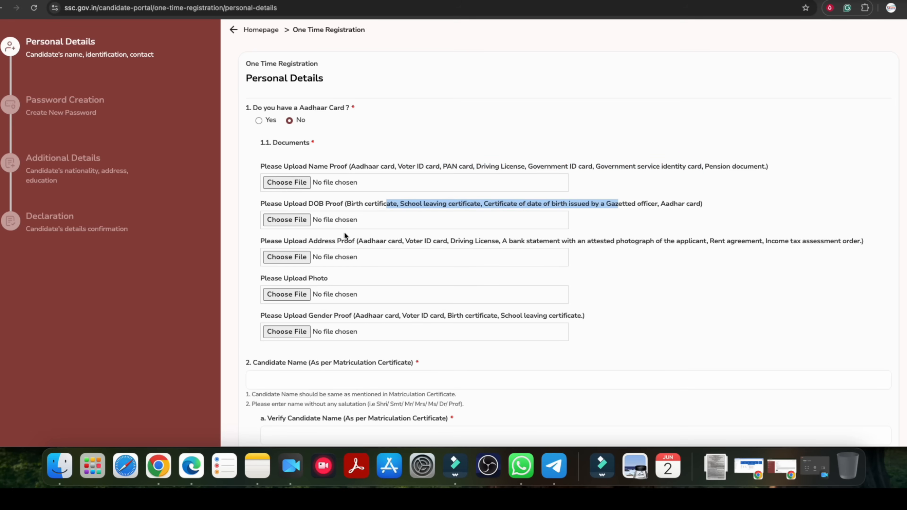
left_click_drag(289, 243, 651, 243)
left_click_drag(278, 280, 313, 280)
left_click_drag(308, 316, 584, 318)
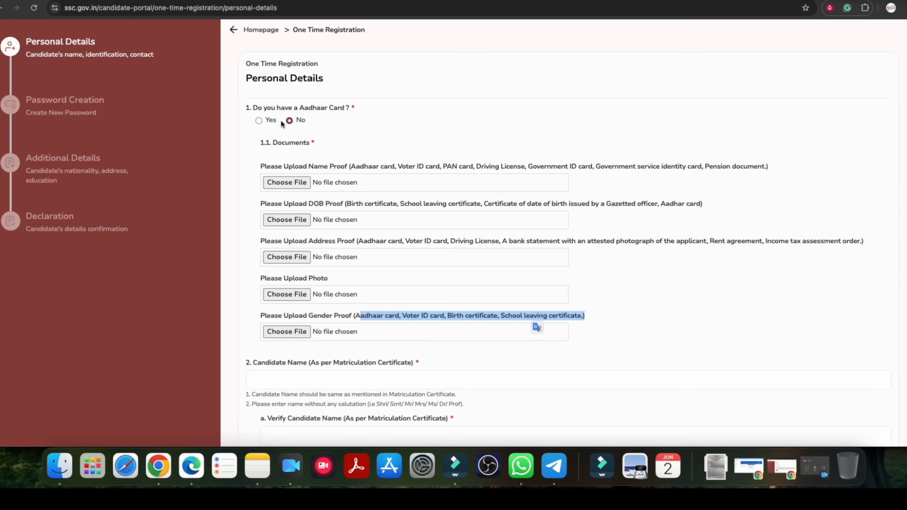
left_click(230, 249)
Check the candidate name fields and the changed-name options, leaving the name-change answer at No.
scroll(244, 252, "down", 3)
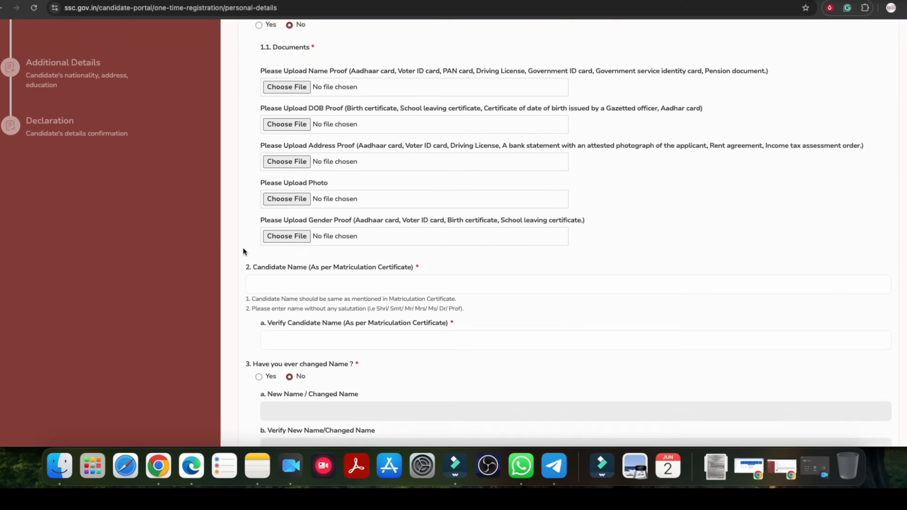
scroll(244, 252, "down", 4)
left_click(291, 142)
left_click(300, 200)
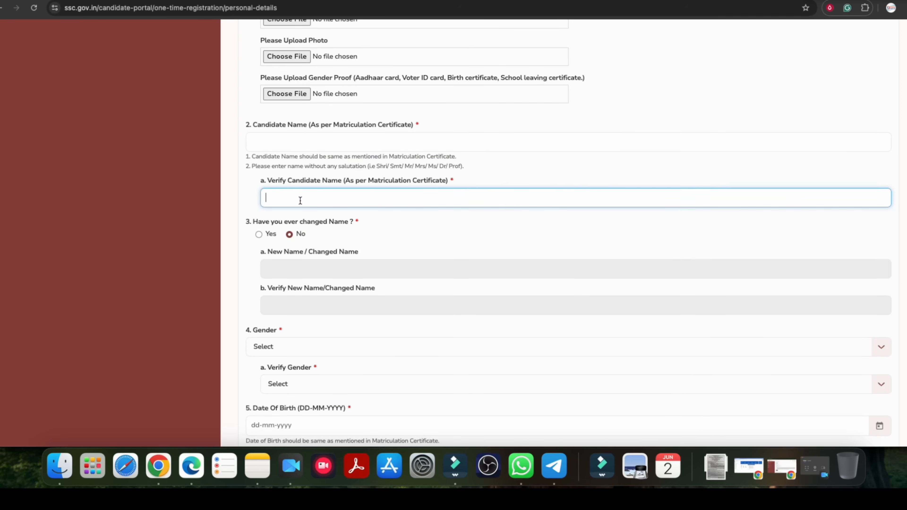
scroll(287, 222, "down", 2)
left_click(259, 194)
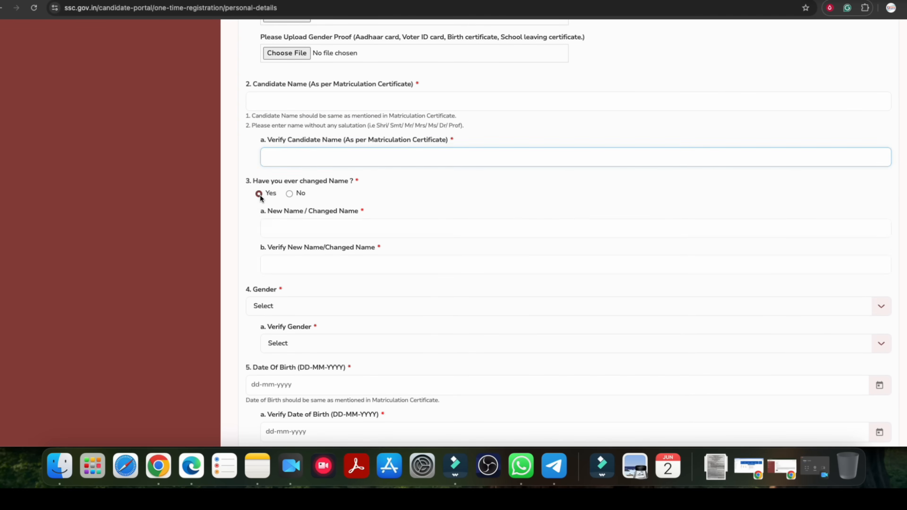
left_click(290, 193)
Set both Gender and Verify Gender to Male.
scroll(312, 225, "down", 3)
left_click(274, 207)
left_click(264, 246)
scroll(265, 246, "down", 3)
left_click(291, 143)
left_click(289, 179)
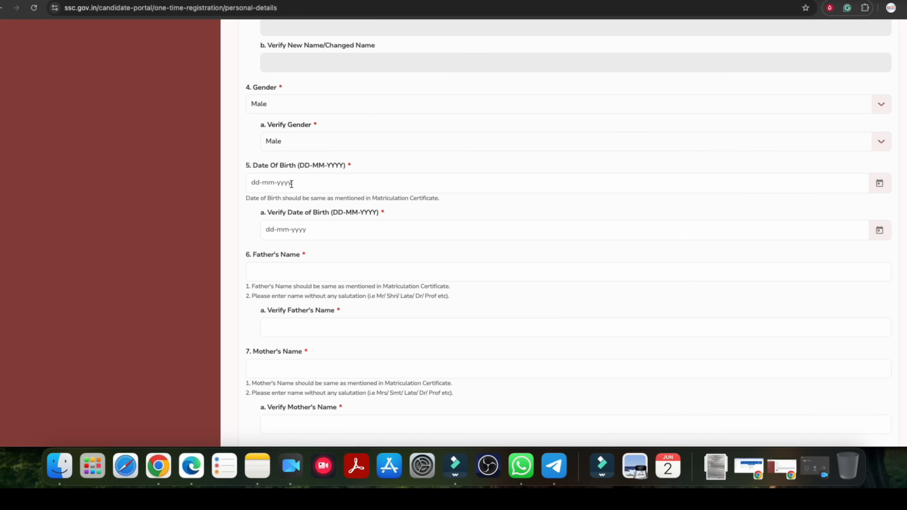
Look over the date-of-birth calendar and the father's and mother's name fields with their verification fields.
left_click(878, 184)
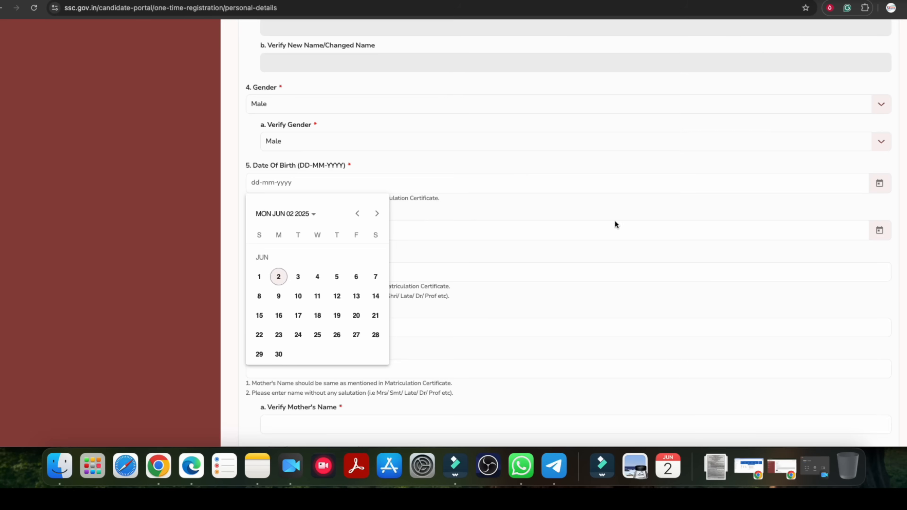
left_click(343, 172)
scroll(353, 221, "down", 2)
left_click(297, 226)
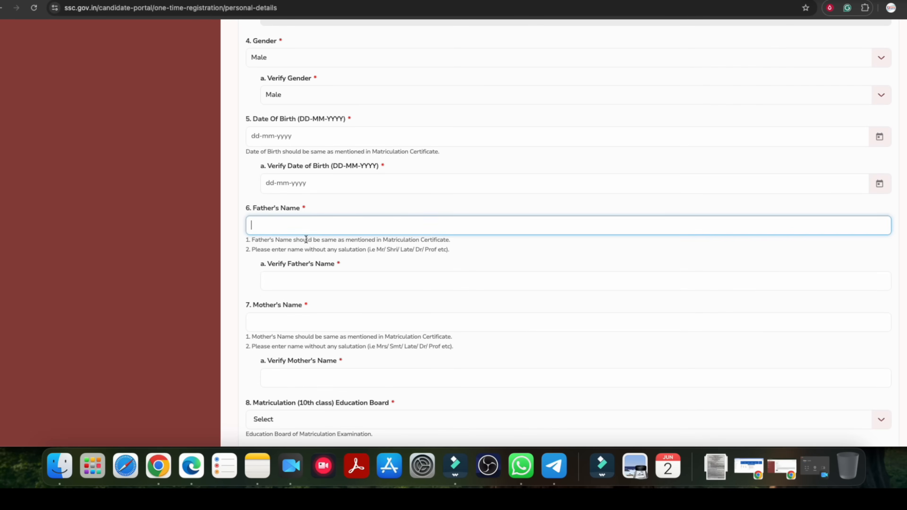
scroll(297, 243, "down", 1)
left_click(298, 253)
scroll(286, 239, "down", 2)
left_click(271, 228)
left_click(304, 288)
Set the matriculation education board to Bihar School Examination Board and check its verification list.
scroll(303, 288, "down", 5)
left_click(292, 127)
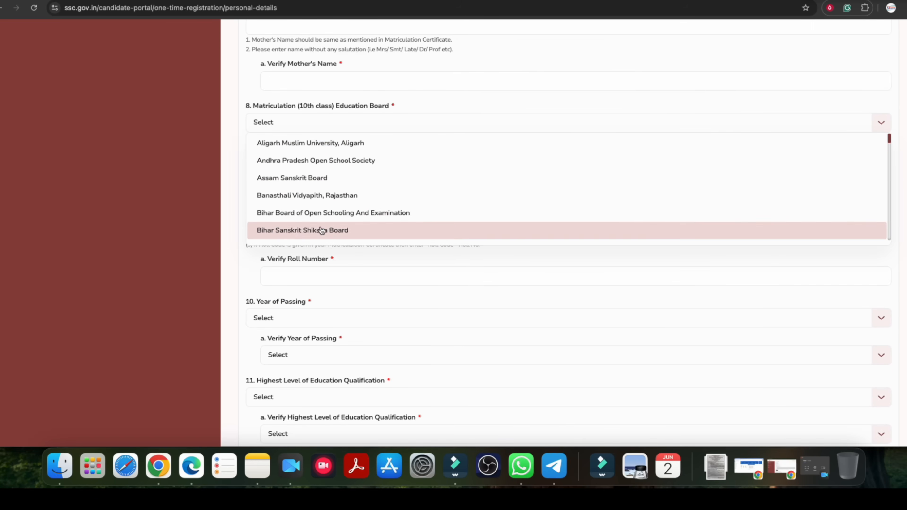
scroll(321, 216, "down", 3)
left_click(302, 179)
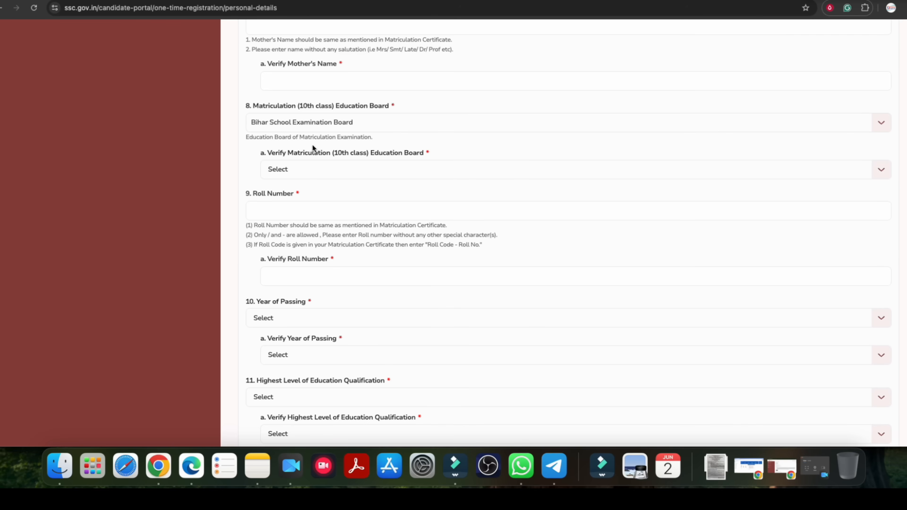
left_click(300, 170)
left_click(271, 192)
Check the roll number fields, and set Year of Passing and its verification to 2020.
scroll(271, 160, "down", 3)
left_click(271, 106)
left_click(285, 181)
left_click(292, 219)
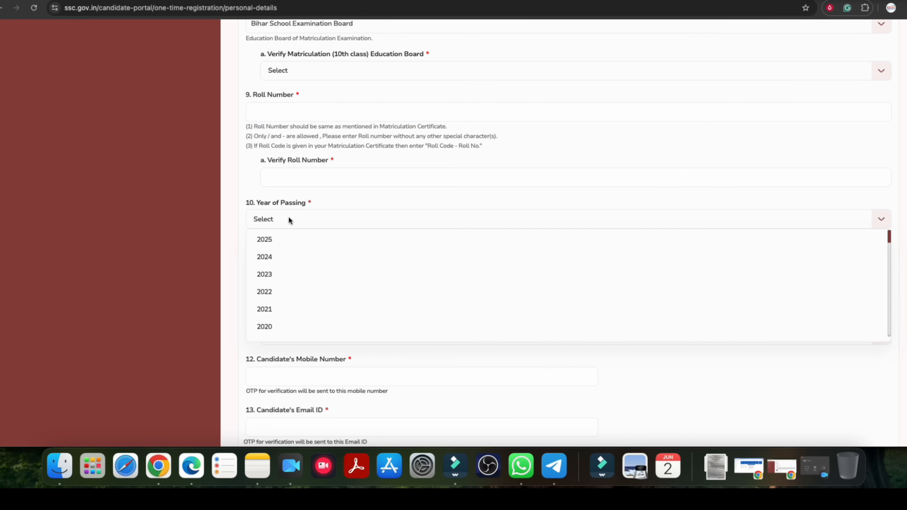
left_click(276, 326)
left_click(294, 255)
left_click(292, 368)
Set the highest level of education qualification and its verification to Higher Secondary (10+2).
scroll(316, 277, "down", 1)
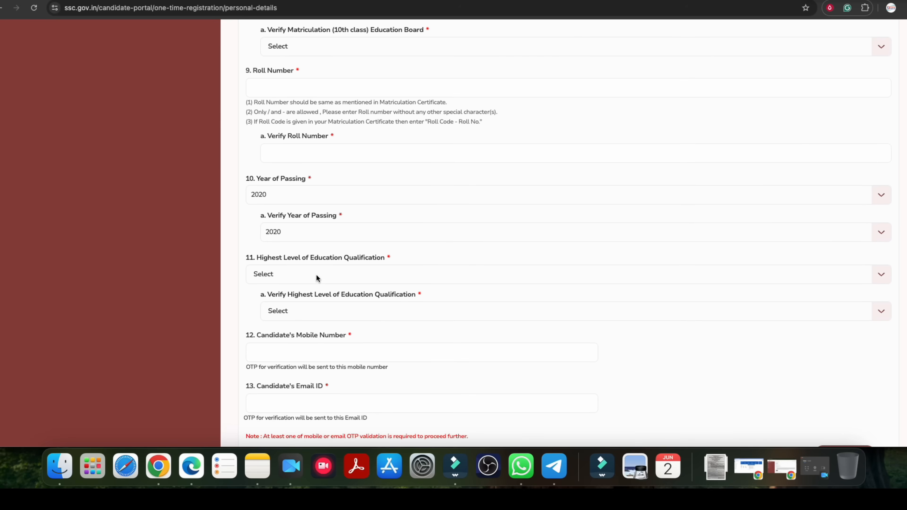
left_click_drag(285, 258, 337, 257)
left_click(357, 263)
scroll(356, 261, "down", 4)
left_click(279, 147)
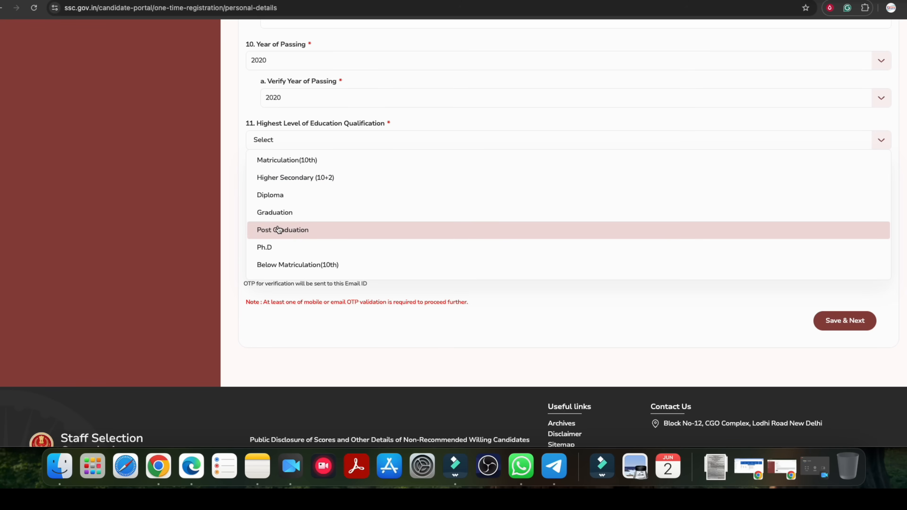
left_click(289, 177)
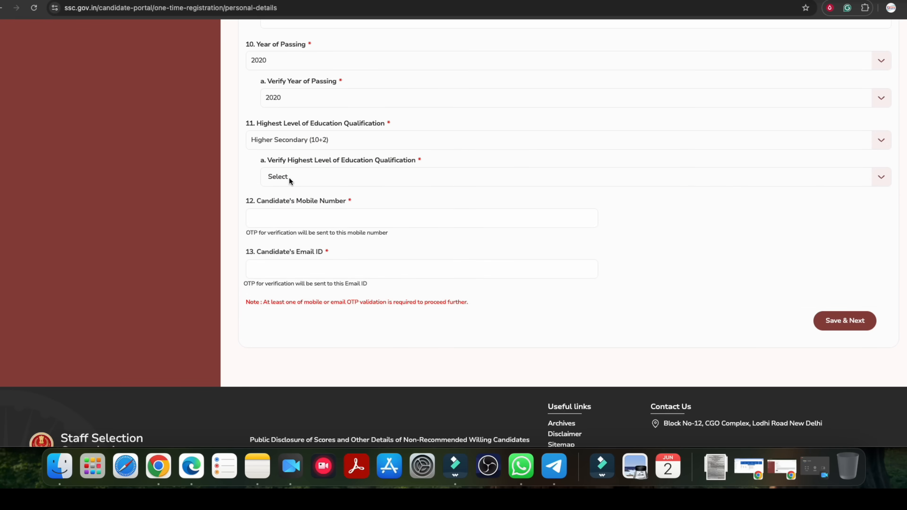
left_click(293, 179)
left_click(301, 213)
left_click(298, 141)
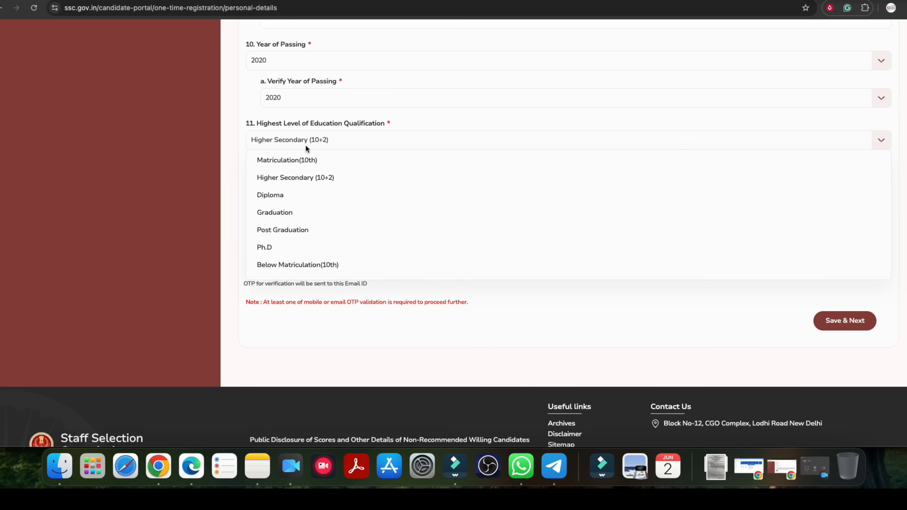
left_click(306, 177)
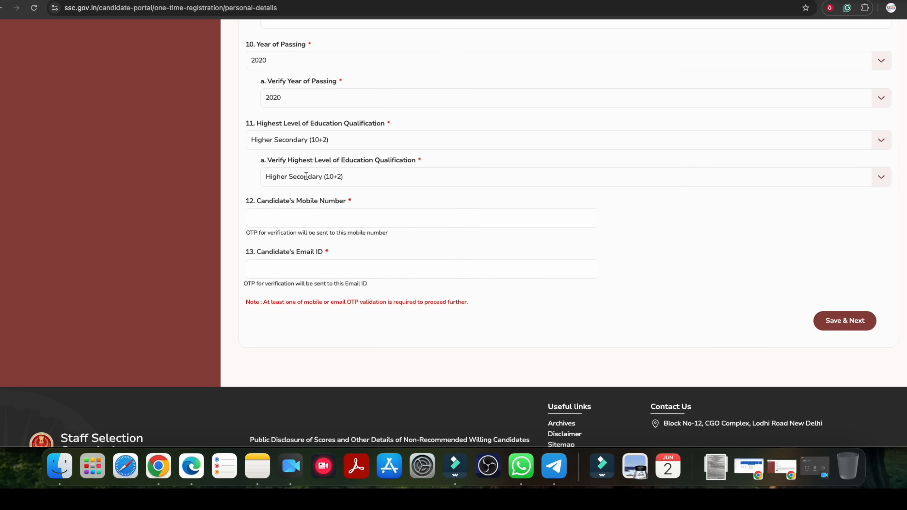
Set the highest level of education qualification and its verification to Graduation.
left_click(306, 142)
left_click(290, 209)
left_click(305, 177)
left_click(288, 245)
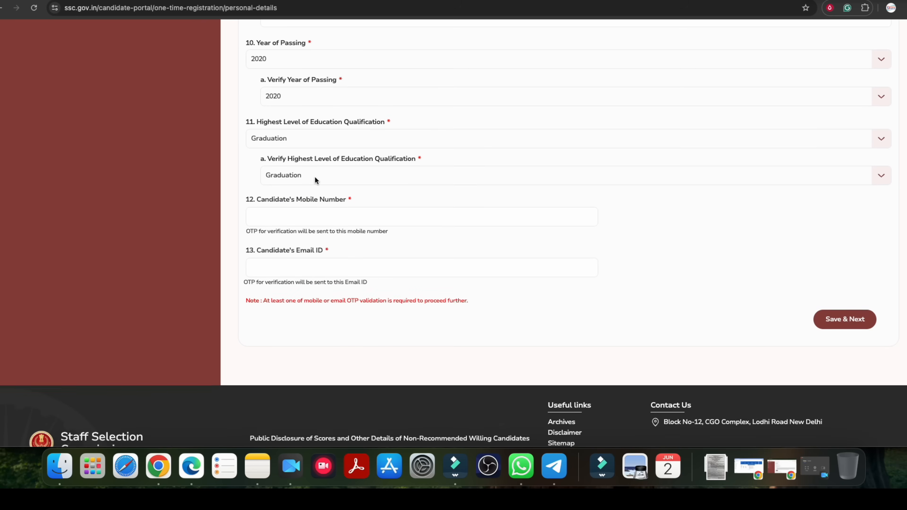
Check the candidate's mobile number and email ID fields used for OTP verification.
scroll(317, 175, "down", 2)
left_click(288, 172)
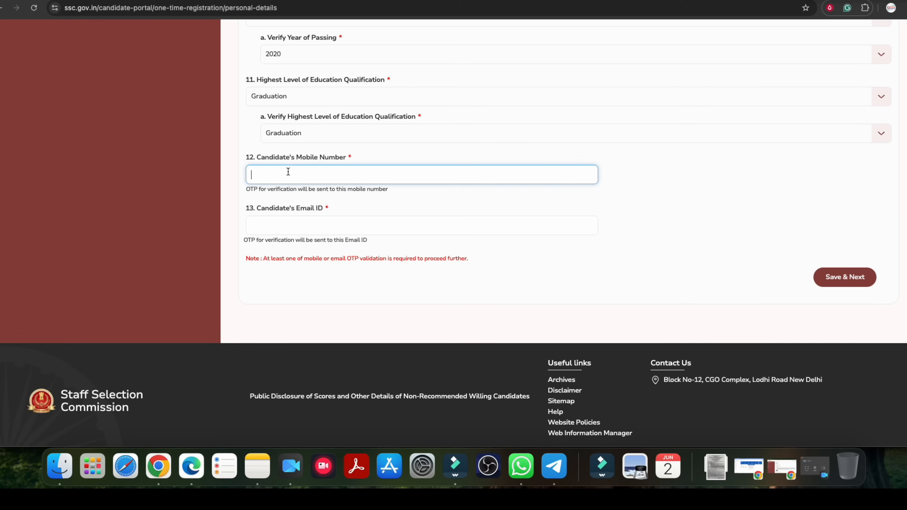
left_click(281, 227)
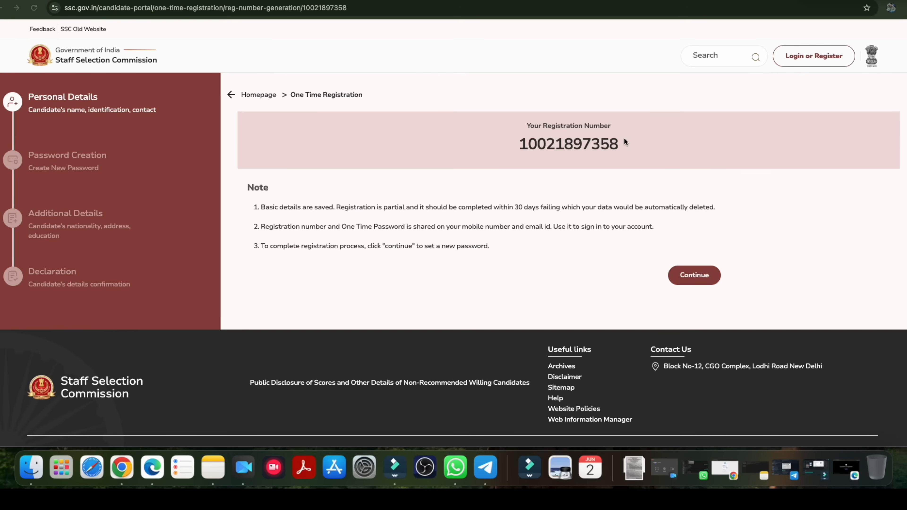
Look over the generated registration number and continue to the password creation stage.
left_click(554, 146)
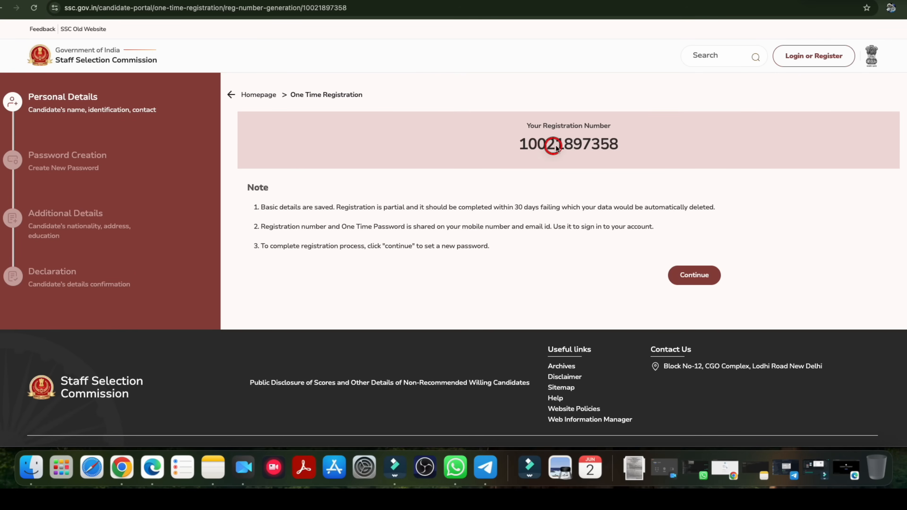
left_click_drag(537, 145, 596, 144)
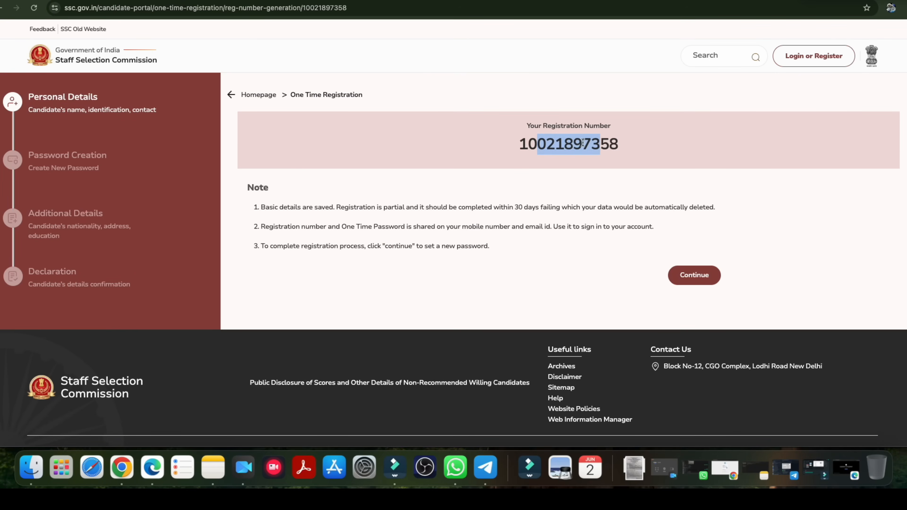
left_click(586, 143)
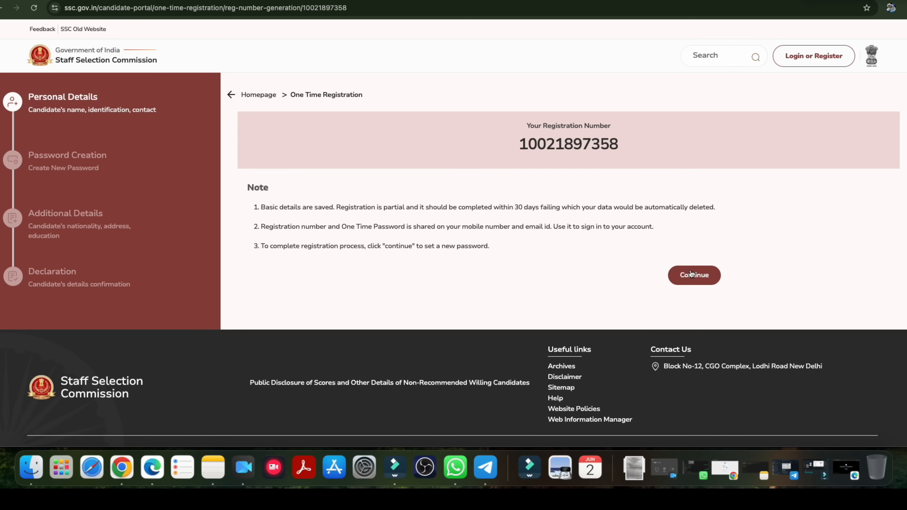
left_click(696, 282)
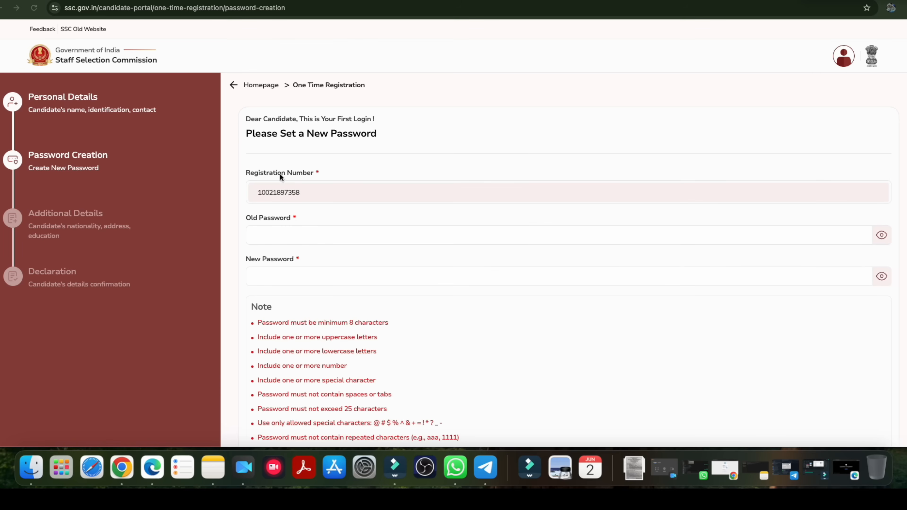
Enter the one-time password as the old password in the first-login password form.
left_click_drag(279, 136, 348, 138)
left_click(348, 137)
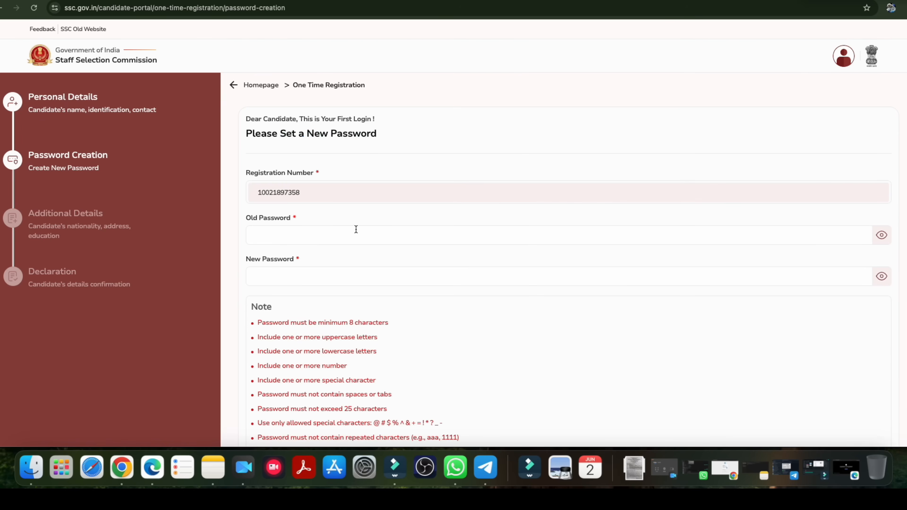
left_click(272, 235)
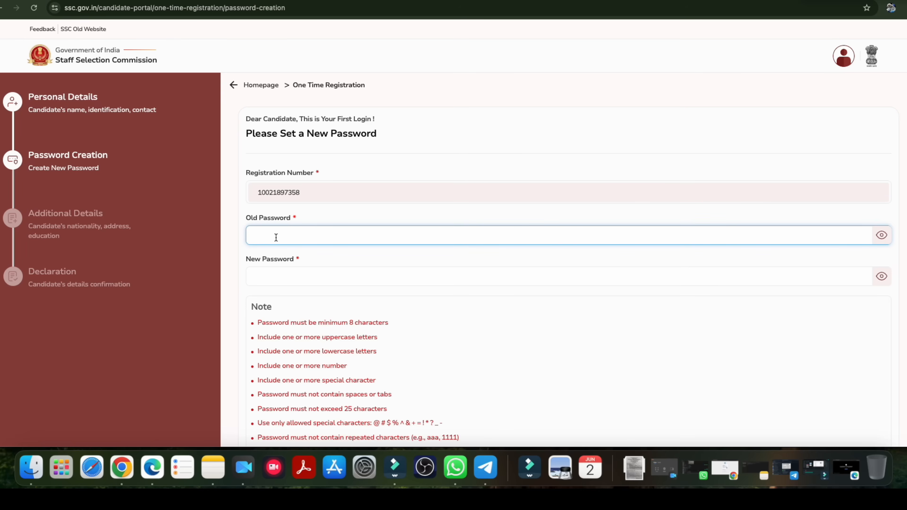
type("••")
Review the new password rules on length, letter case, numbers and special characters, along with the New Password and Confirm Password fields.
left_click(281, 271)
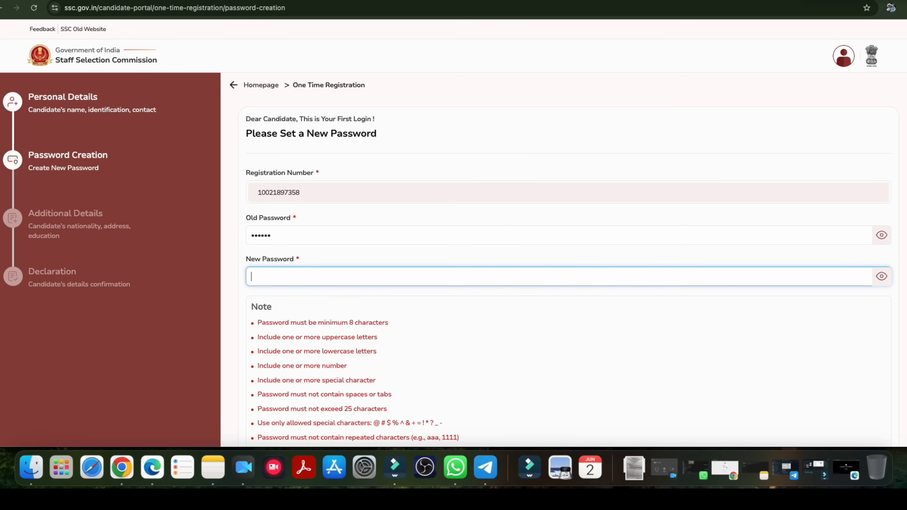
scroll(577, 315, "down", 5)
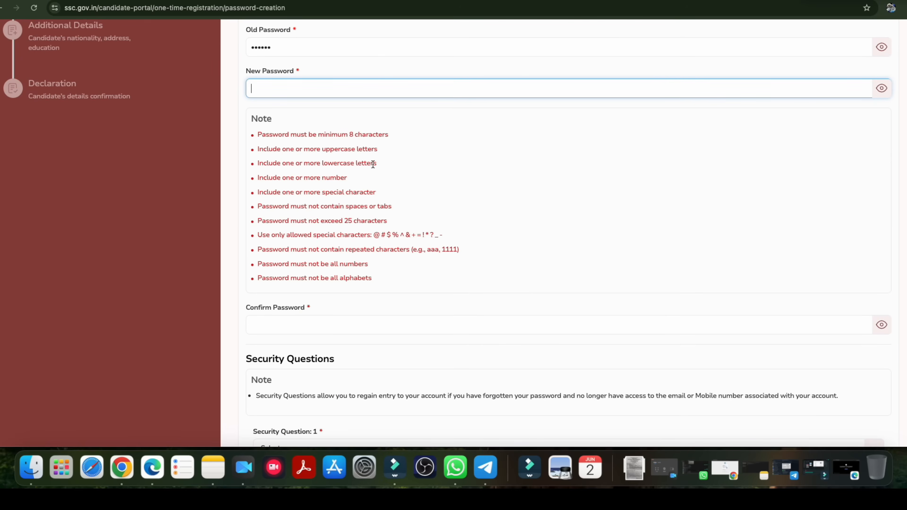
left_click_drag(282, 136, 359, 136)
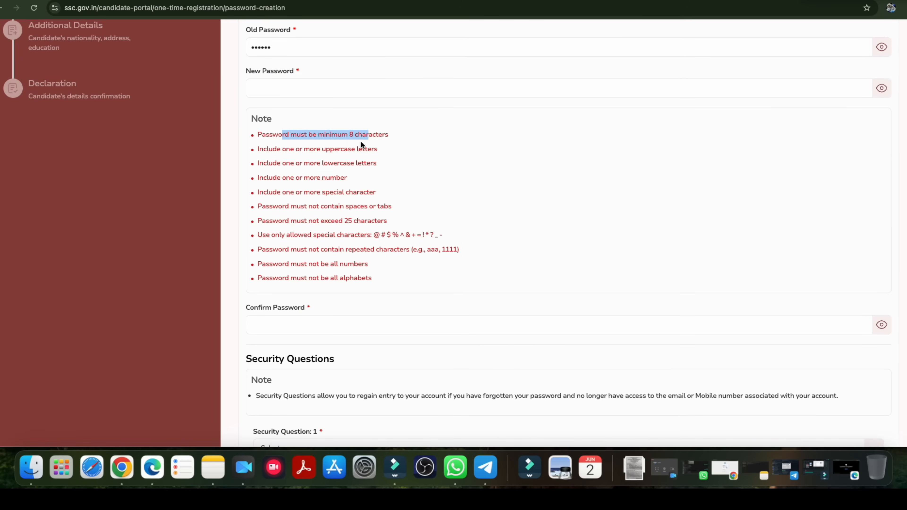
left_click_drag(281, 149, 338, 165)
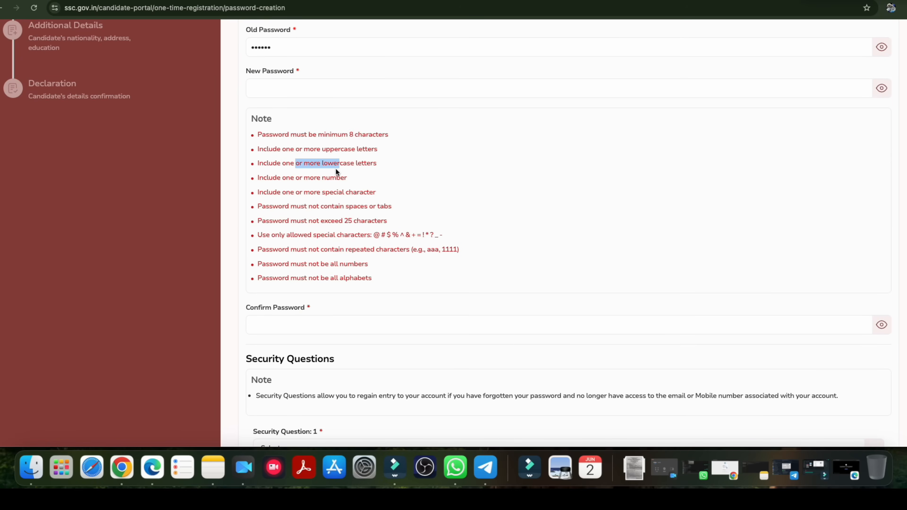
left_click_drag(303, 196, 366, 223)
scroll(353, 223, "up", 1)
left_click(276, 100)
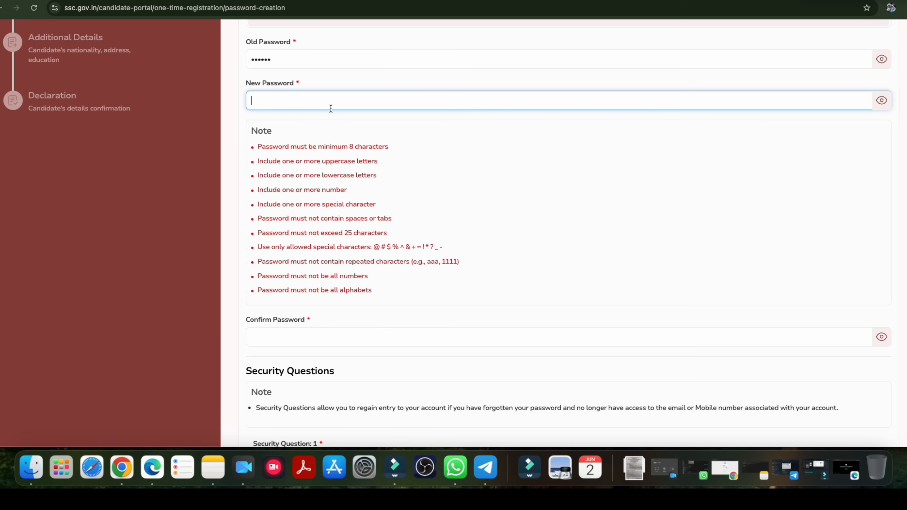
scroll(351, 191, "down", 3)
left_click(266, 273)
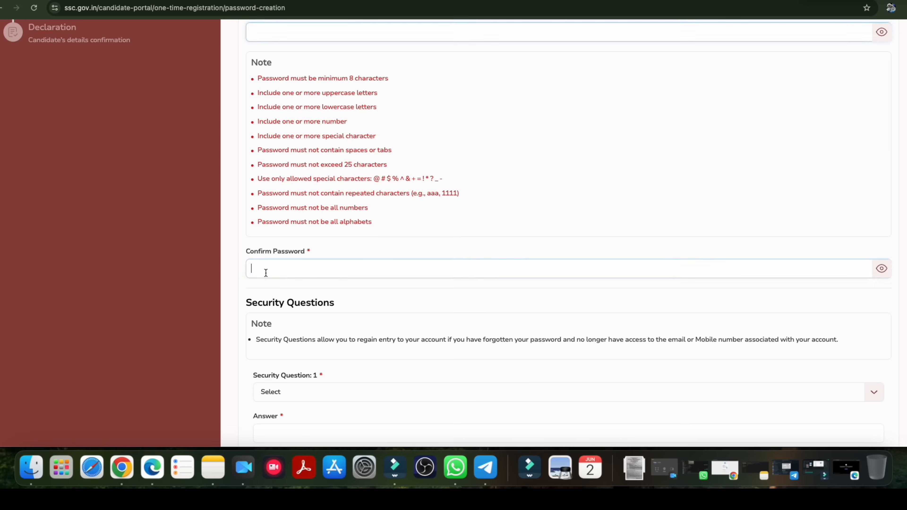
Set Security Question 1 to "What city were you born in?" and activate its answer field.
scroll(308, 239, "down", 6)
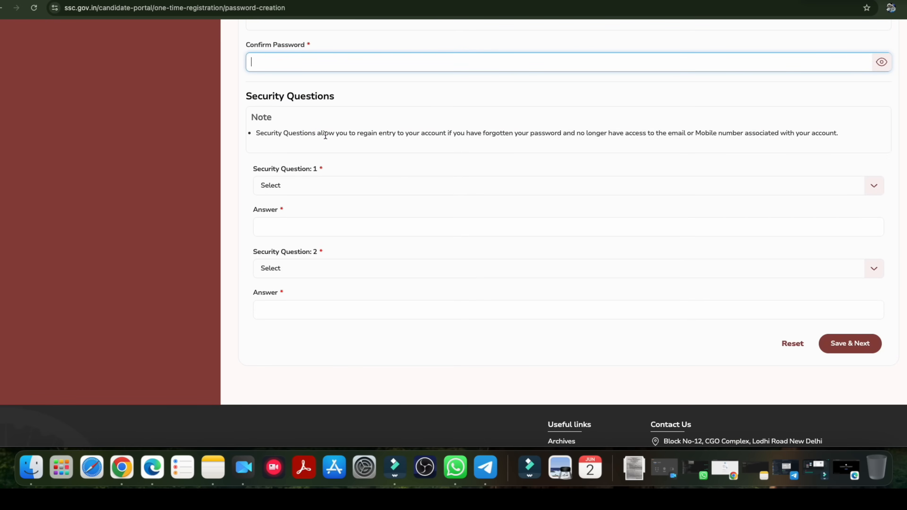
left_click(303, 191)
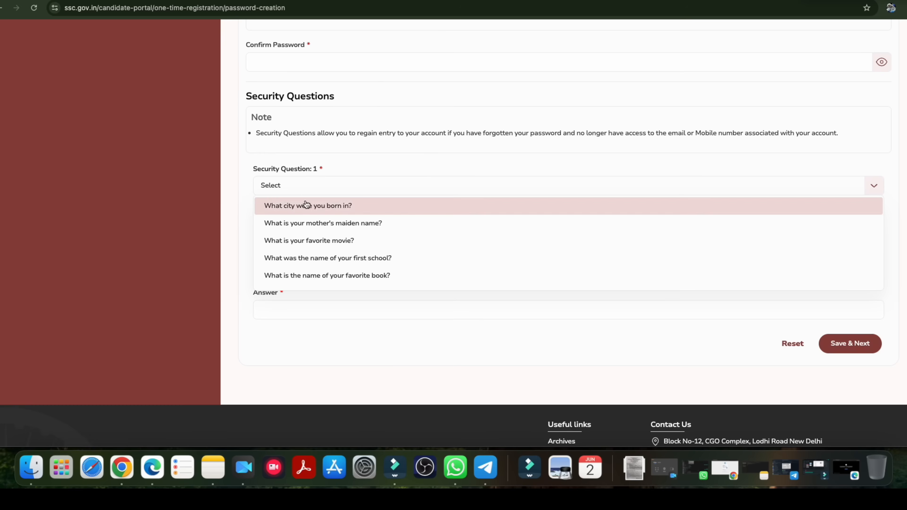
left_click(316, 211)
left_click(285, 226)
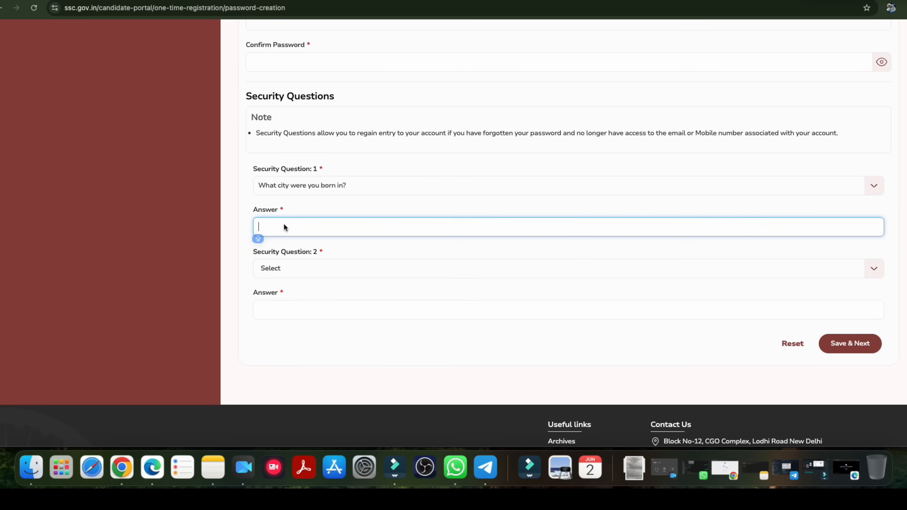
Set Security Question 2 to "What is your favorite movie?" and submit the password creation form.
scroll(290, 232, "down", 3)
left_click(302, 175)
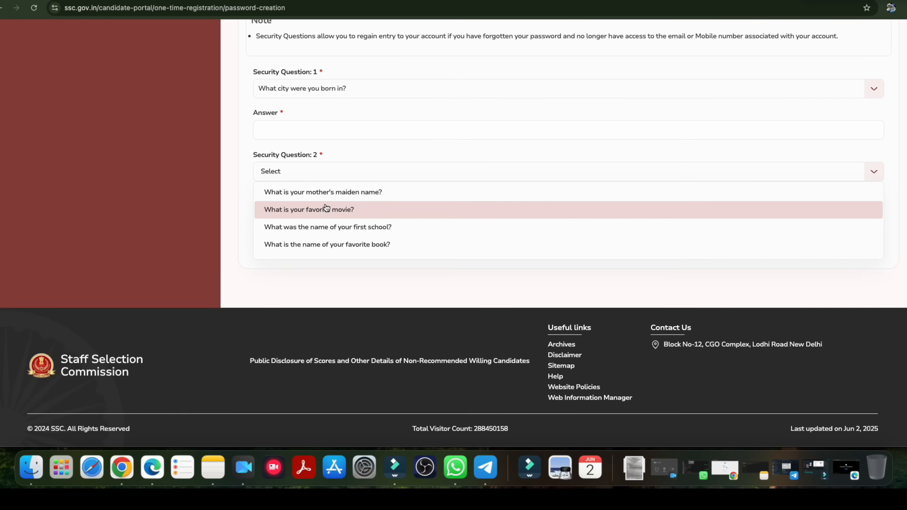
left_click(313, 214)
left_click(302, 212)
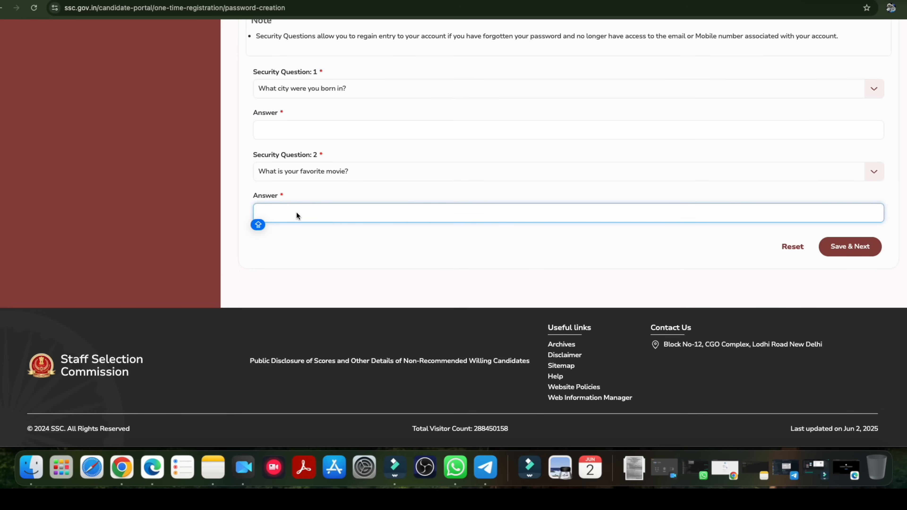
scroll(296, 214, "up", 5)
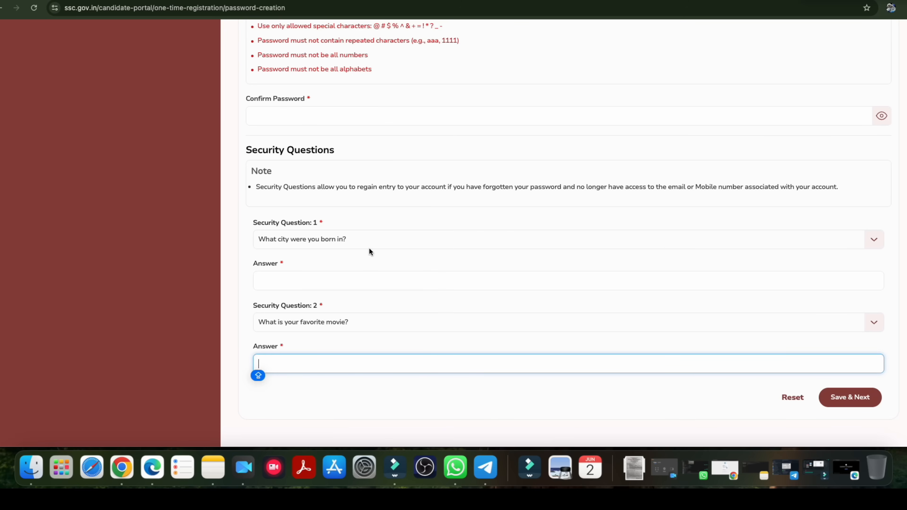
scroll(500, 268, "down", 2)
left_click(849, 323)
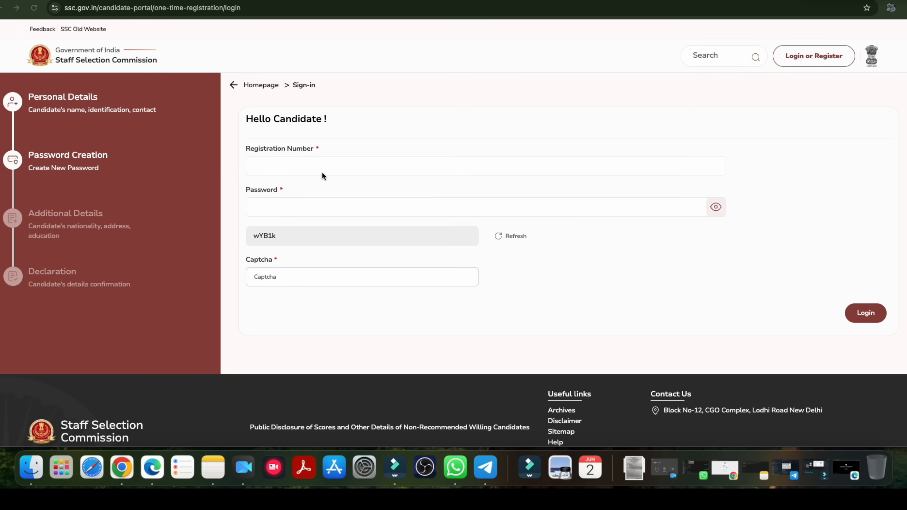
Check the registration number, password and captcha fields of the candidate sign-in form.
left_click(266, 166)
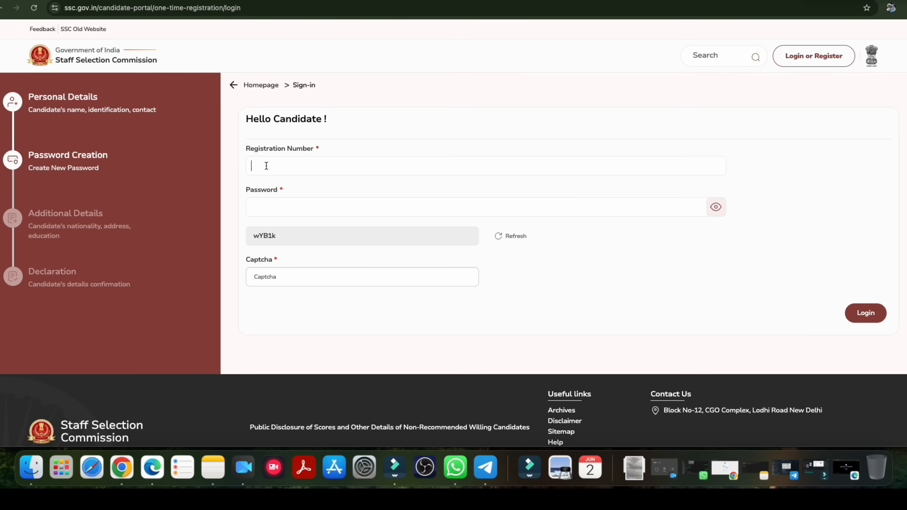
left_click(264, 200)
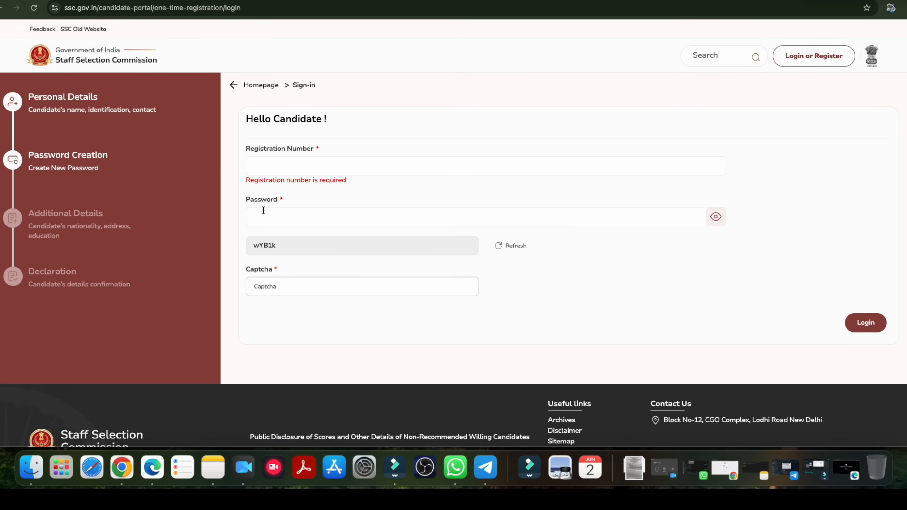
left_click(273, 292)
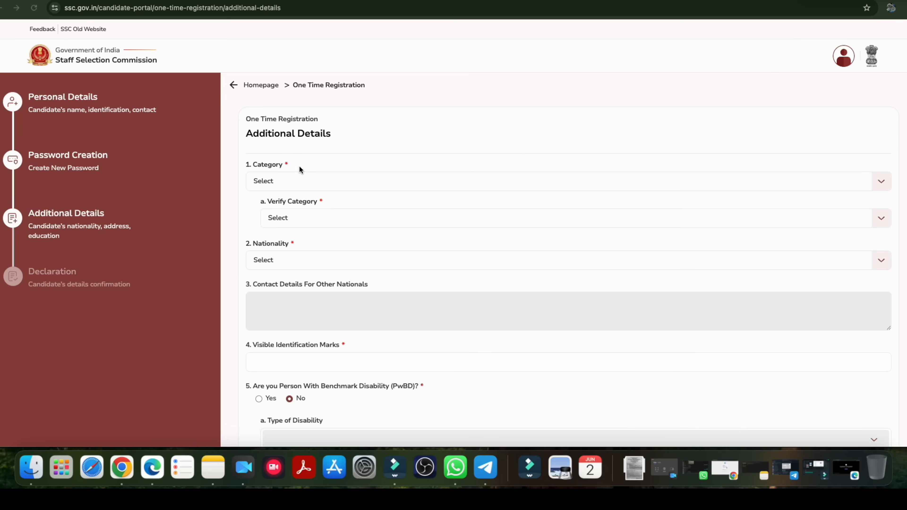
Try the EWS, SC, OBC and UR options for the candidate's category in the additional details.
scroll(296, 147, "down", 1)
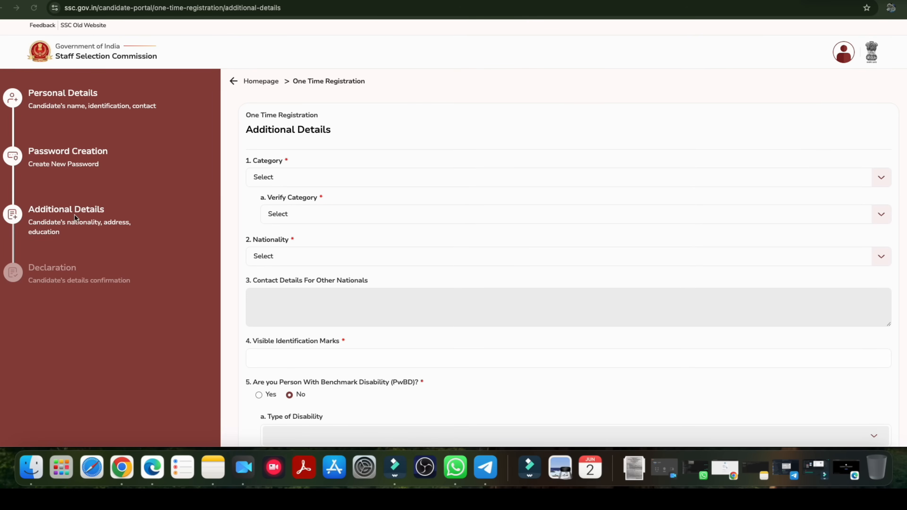
scroll(323, 203, "down", 3)
left_click(285, 148)
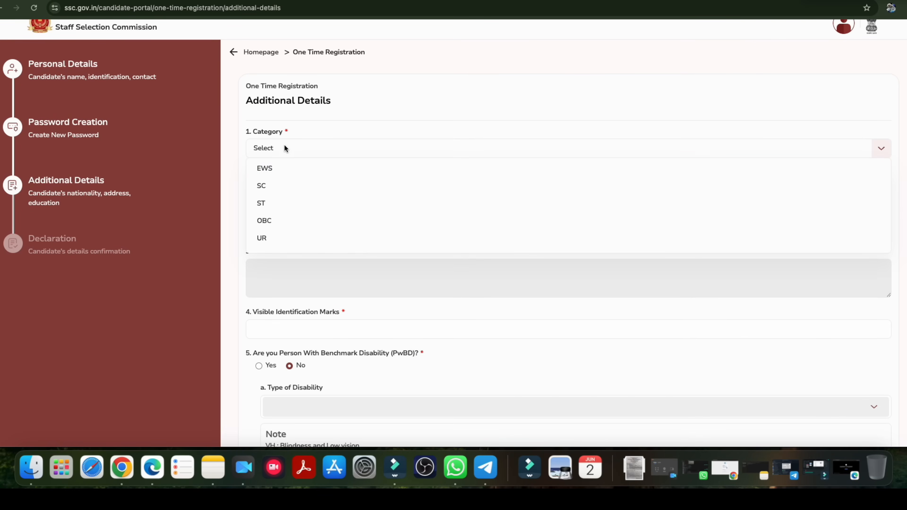
left_click(278, 172)
left_click(286, 153)
left_click(287, 183)
left_click(285, 148)
left_click(269, 221)
left_click(297, 153)
left_click(277, 239)
Set the category verification to UR to match the chosen category.
scroll(310, 208, "down", 2)
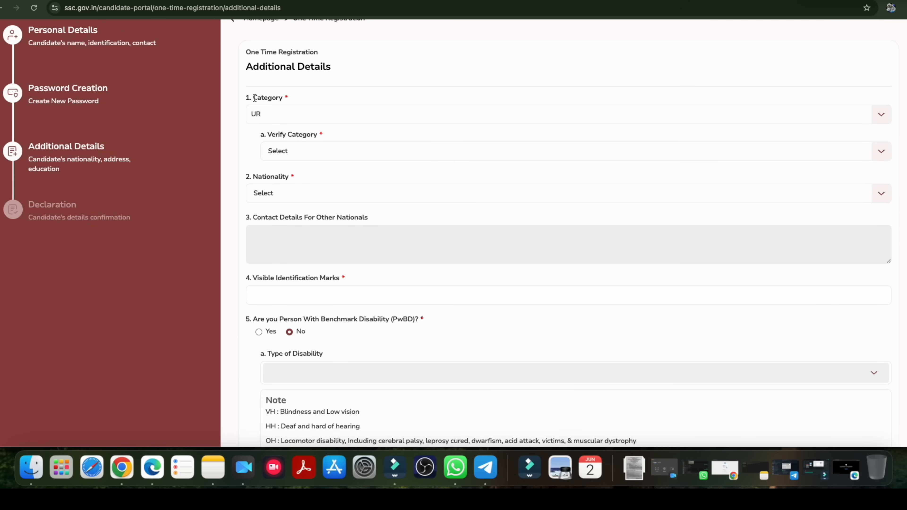
left_click(292, 153)
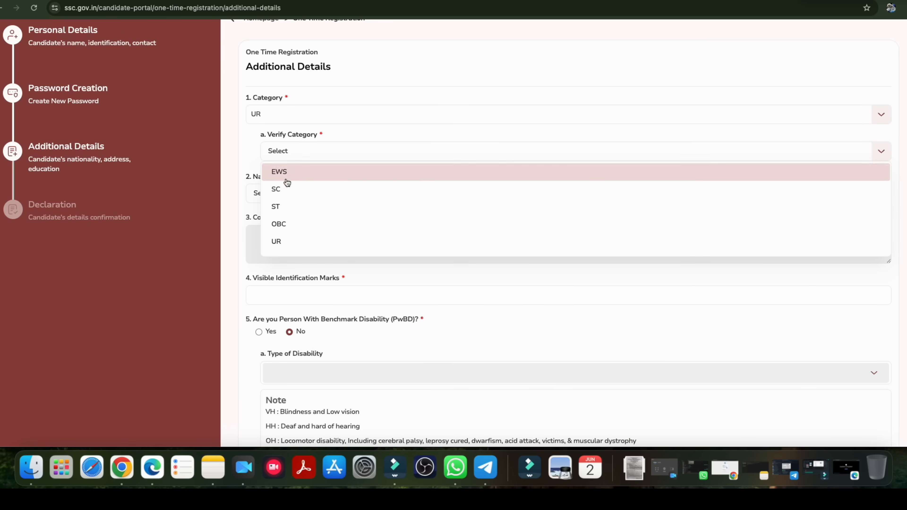
left_click(286, 239)
Try OBC and ST in turn as both the category and its verification.
left_click(278, 109)
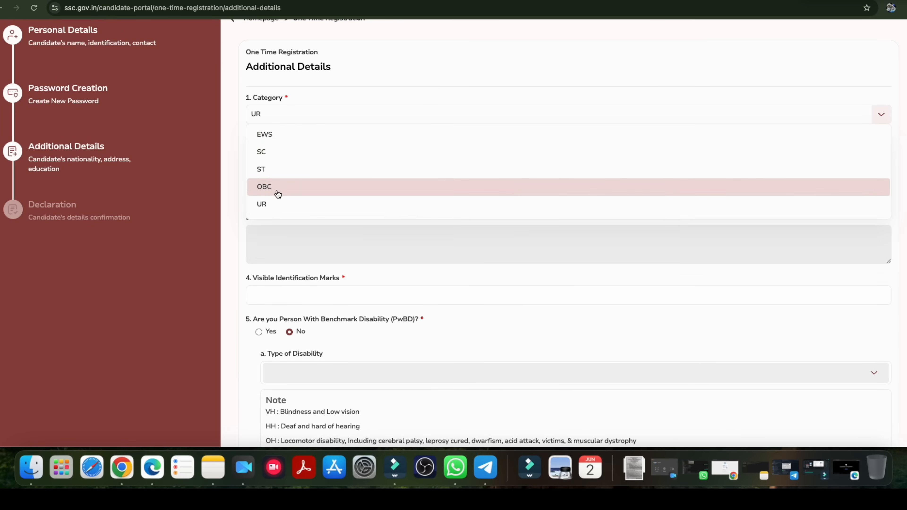
left_click(278, 189)
left_click(282, 153)
left_click(281, 223)
left_click(282, 120)
left_click(277, 165)
left_click(293, 154)
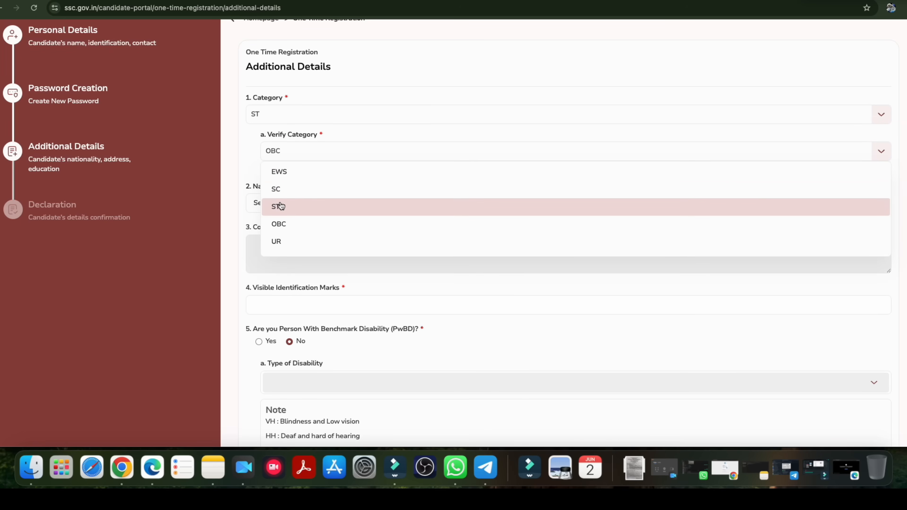
left_click(282, 205)
Set both the category and its verification to OBC.
left_click(280, 120)
left_click(300, 186)
left_click(296, 151)
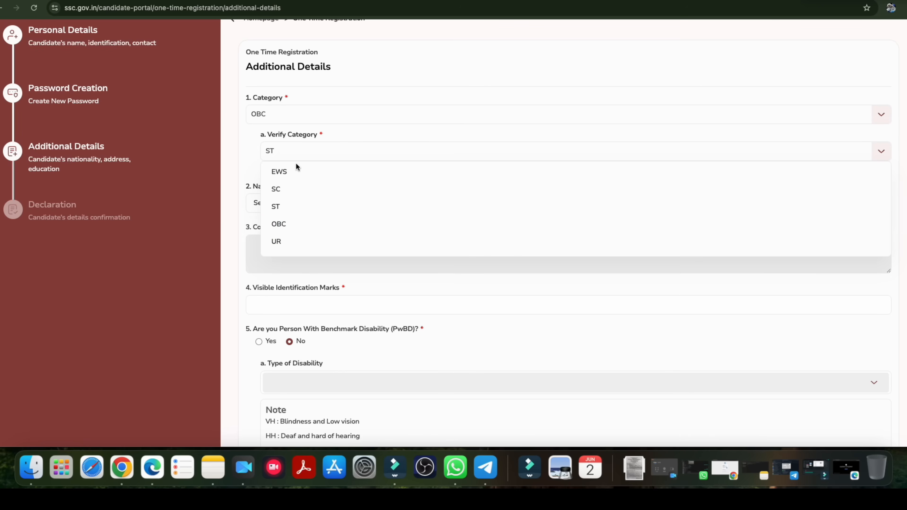
left_click(294, 225)
Set the candidate's nationality to Citizen of India.
scroll(331, 195, "down", 1)
left_click(304, 175)
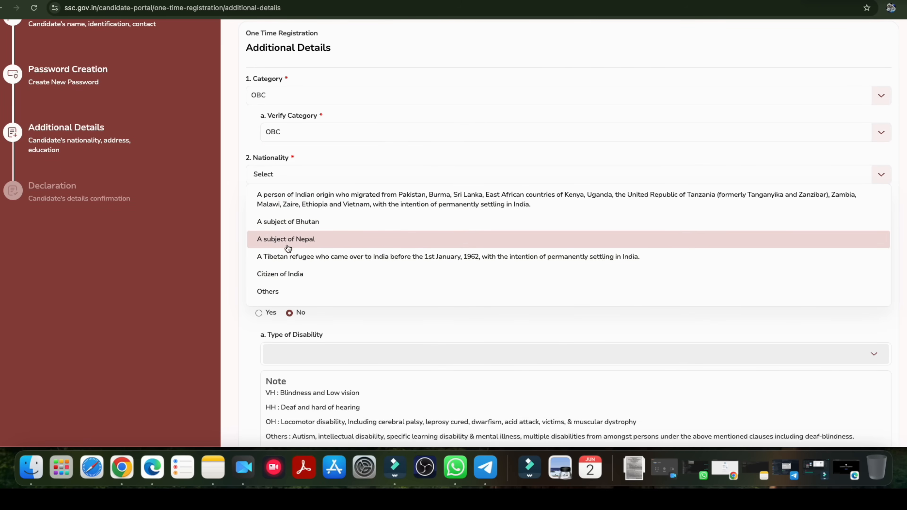
left_click(285, 274)
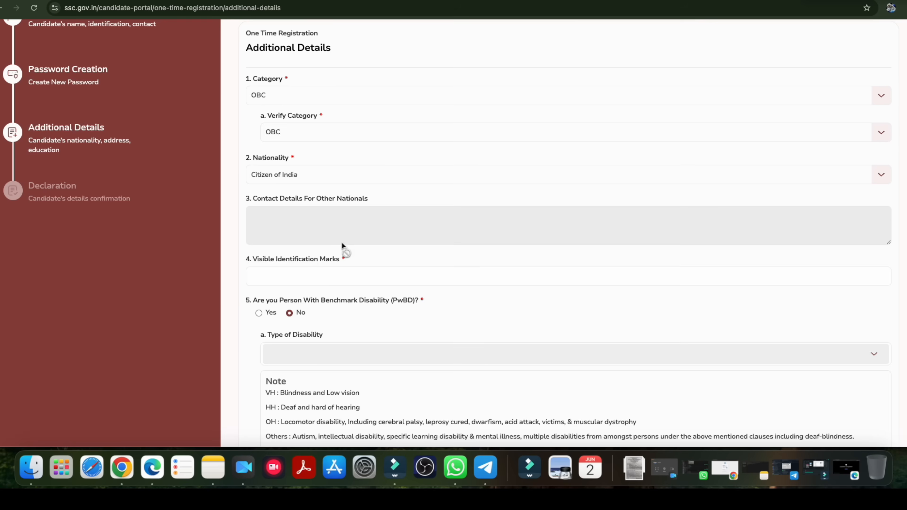
Check the contact details for other nationals and the visible identification marks fields.
scroll(325, 217, "down", 1)
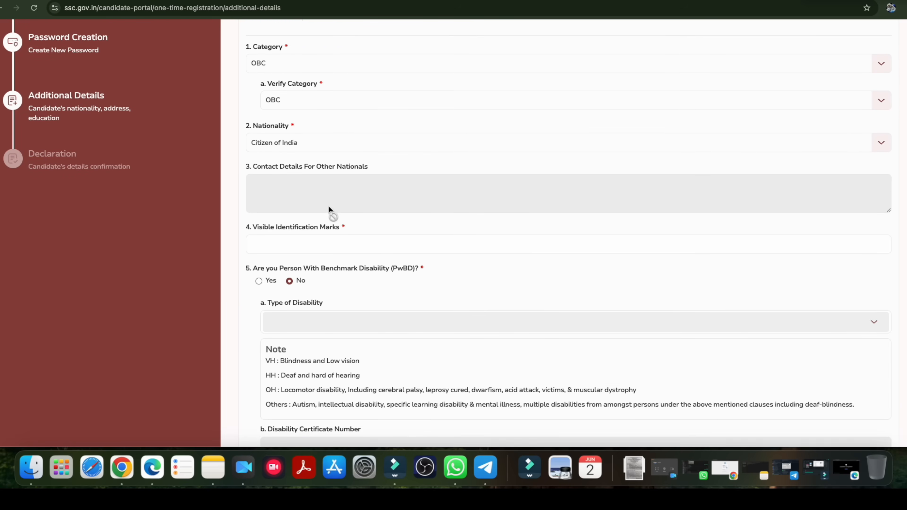
scroll(330, 210, "down", 2)
left_click(283, 198)
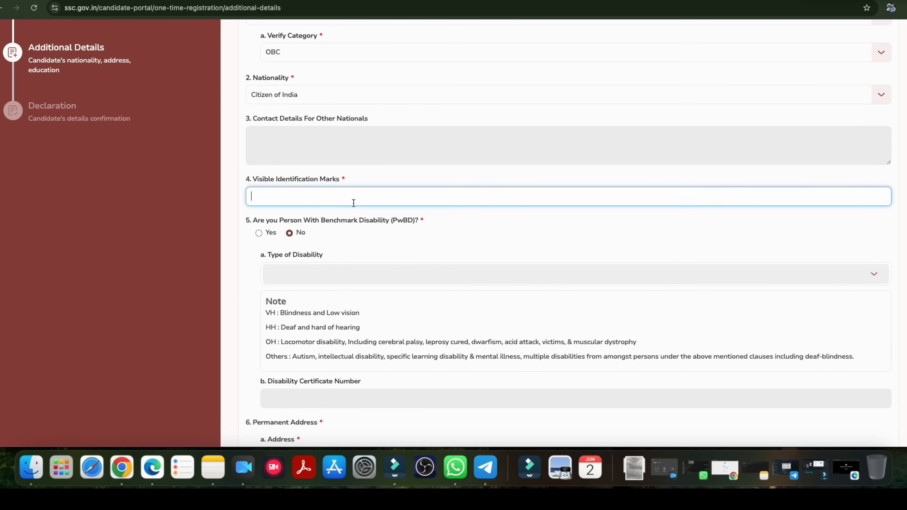
Try answering Yes to the benchmark disability question, inspect the disability type and certificate number fields, and restore the answer to No.
scroll(353, 204, "down", 1)
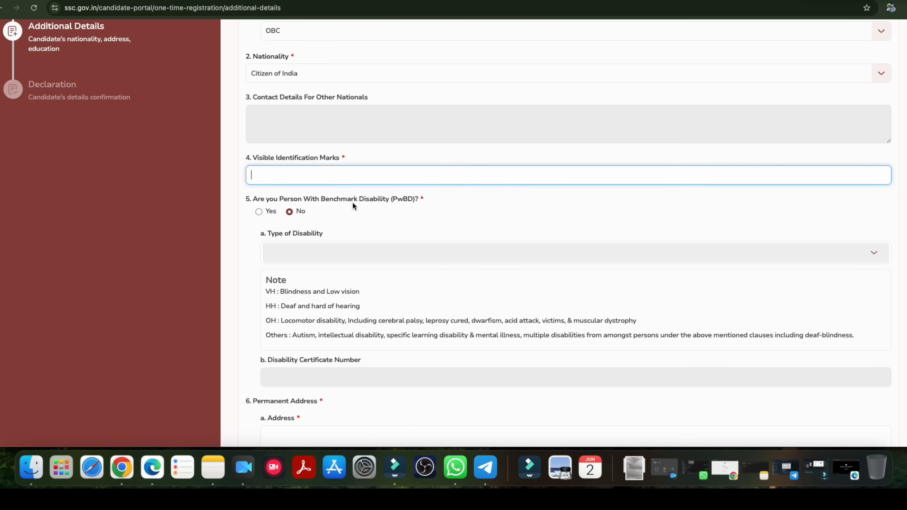
scroll(352, 202, "down", 3)
left_click(258, 139)
scroll(334, 186, "down", 1)
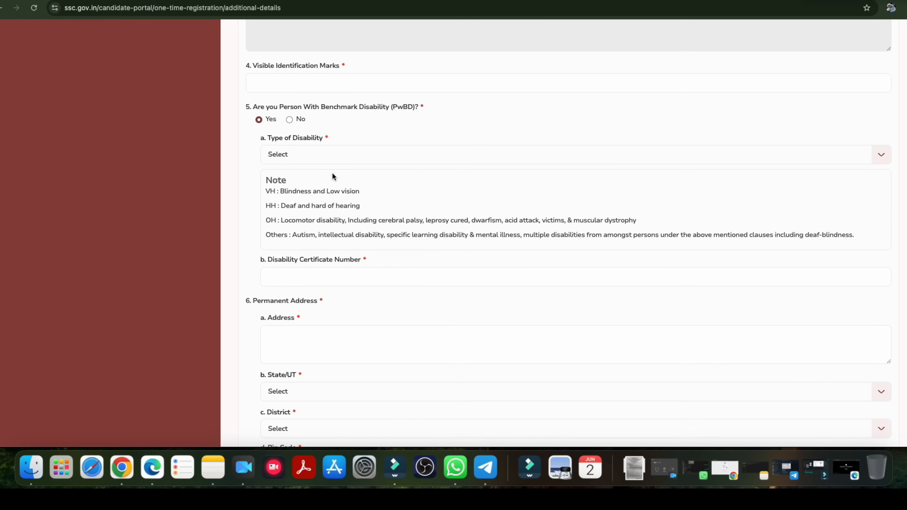
left_click(322, 160)
left_click(249, 198)
scroll(284, 236, "down", 1)
left_click_drag(286, 228, 333, 228)
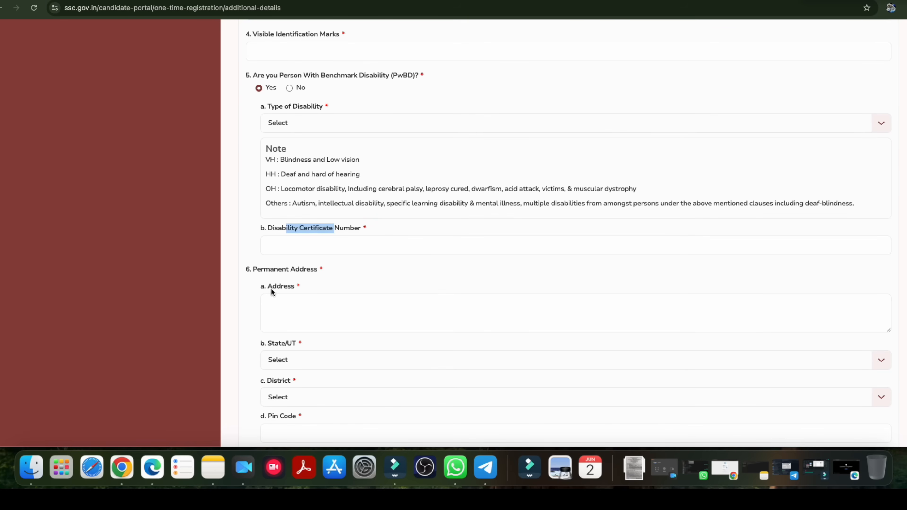
left_click(295, 86)
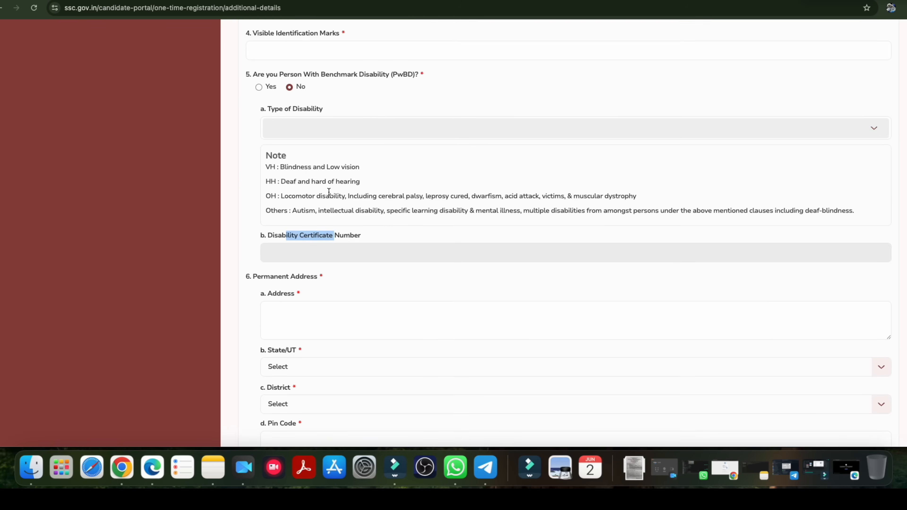
Review the permanent address fields and the present address question with its state, district and pin code fields.
scroll(264, 175, "down", 3)
left_click(264, 175)
left_click_drag(266, 177, 312, 184)
left_click(299, 217)
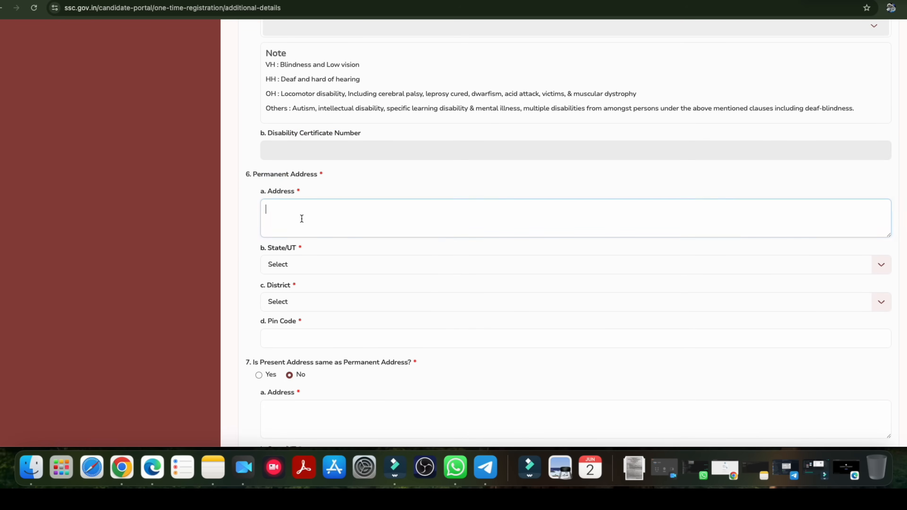
scroll(300, 249, "down", 2)
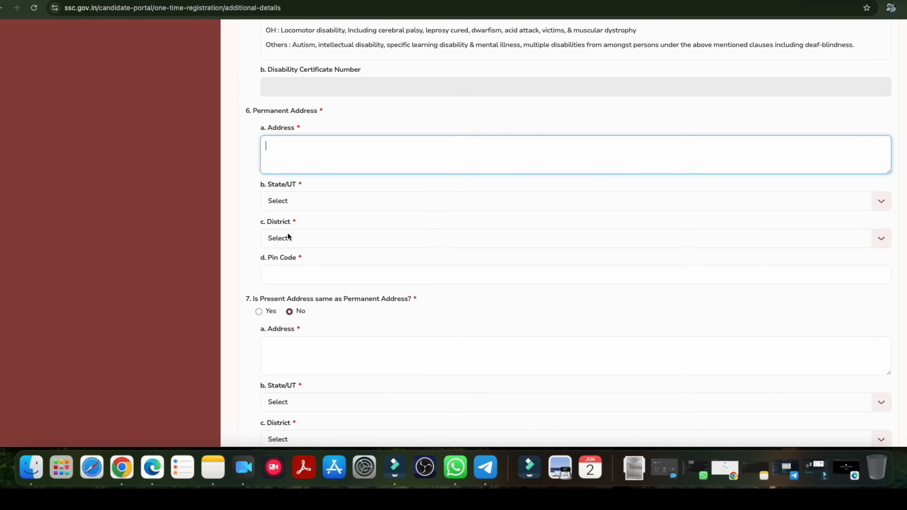
scroll(329, 257, "down", 2)
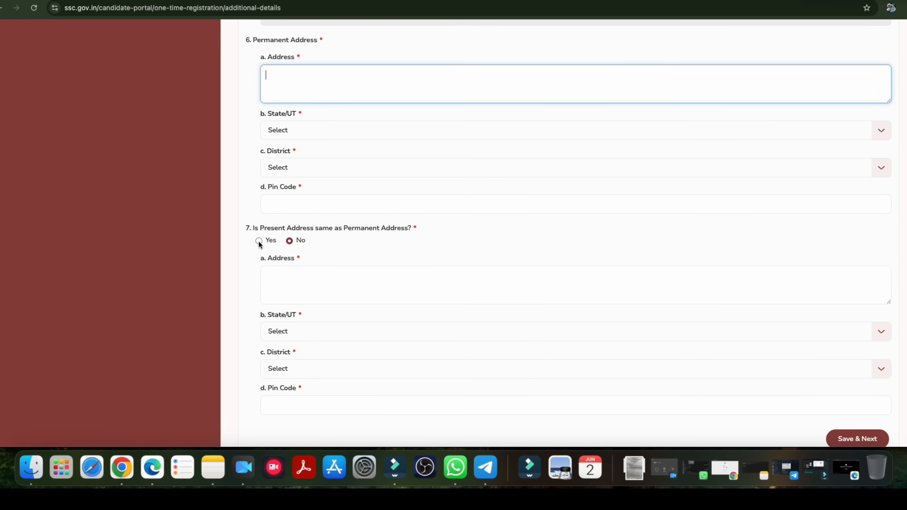
scroll(318, 305, "down", 2)
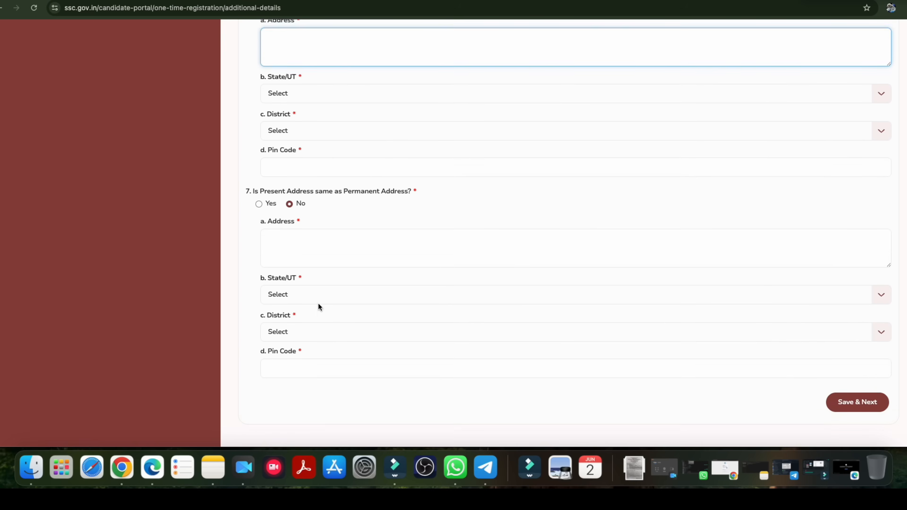
Save the additional details and submit the One Time Registration declaration with its terms and conditions accepted.
left_click(849, 372)
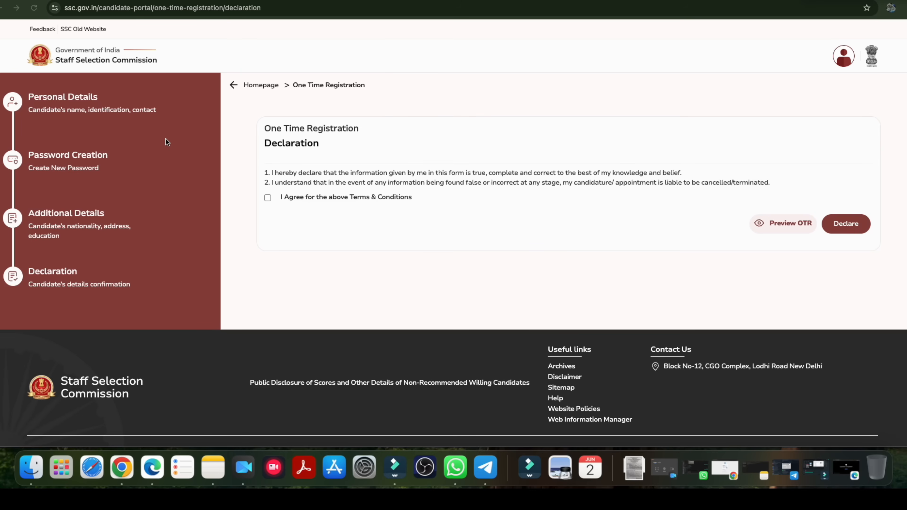
left_click(268, 199)
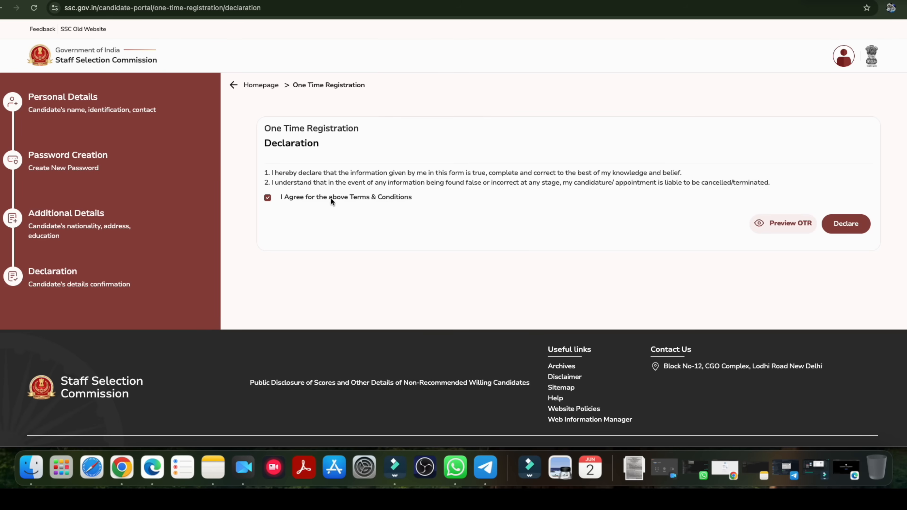
left_click(843, 224)
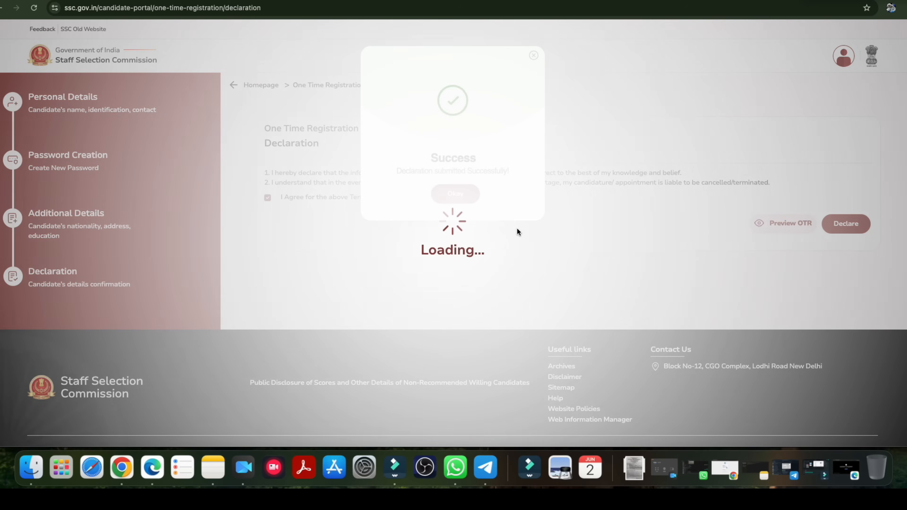
left_click_drag(423, 171, 473, 171)
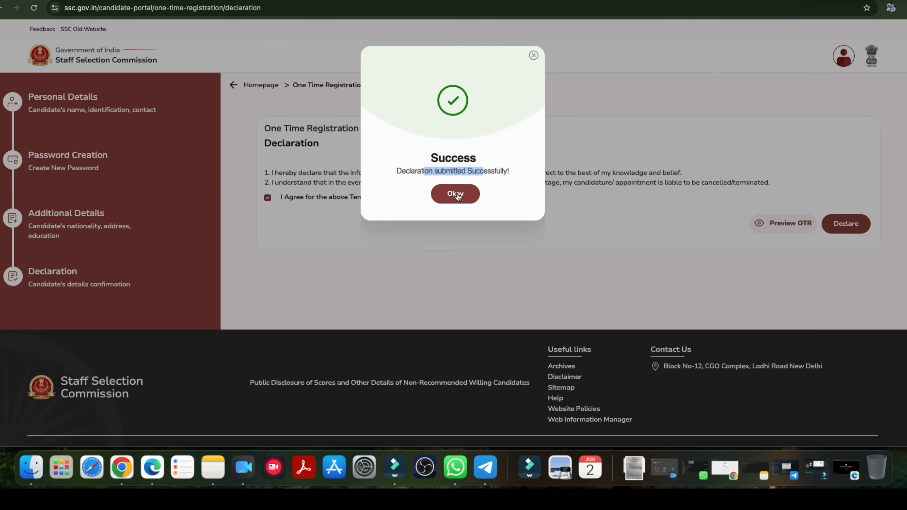
left_click(455, 193)
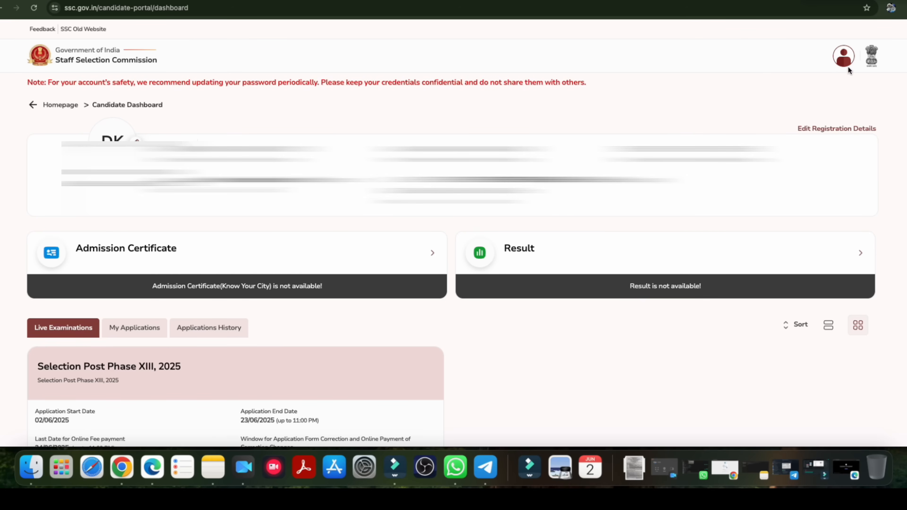
Check the account options for security questions, password and logout, and open the registration details for editing.
left_click(845, 60)
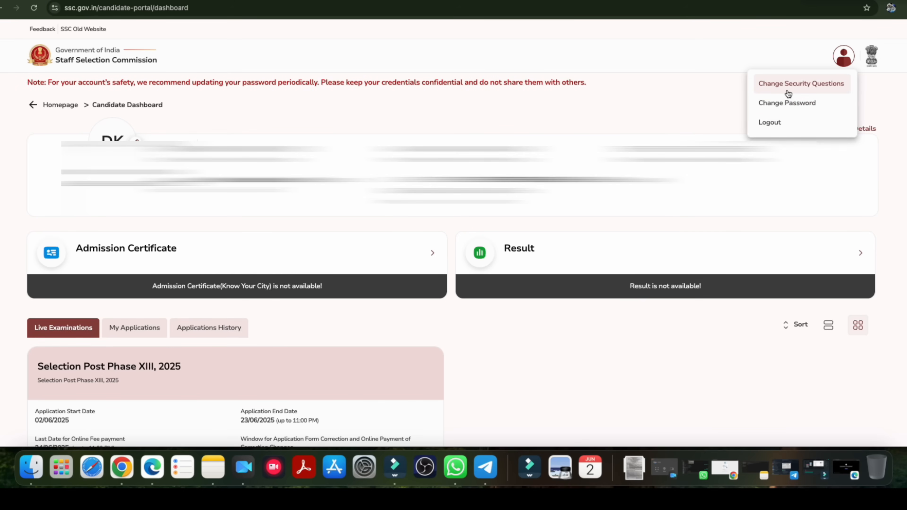
left_click(649, 94)
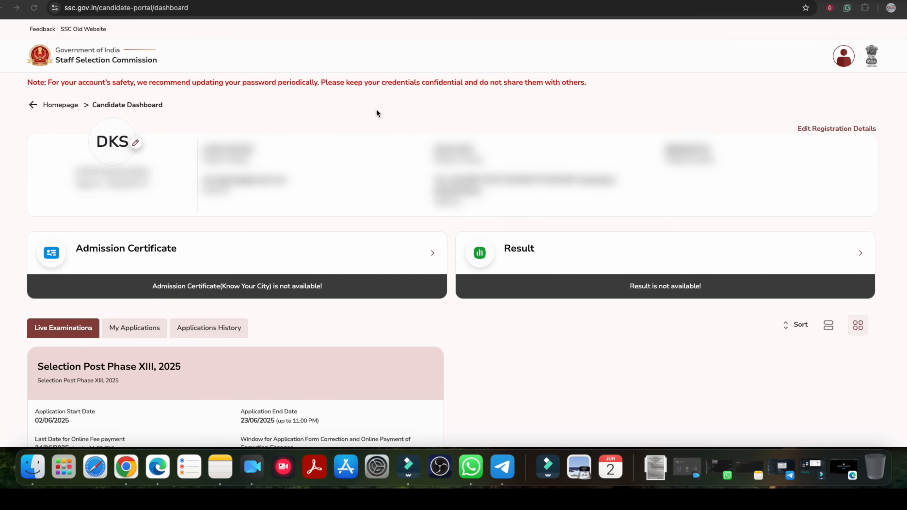
left_click(832, 130)
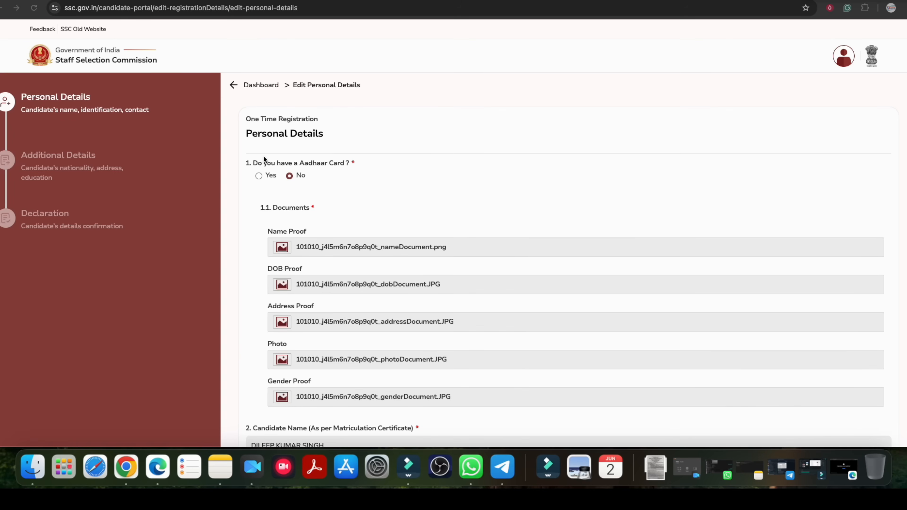
Try answering Yes to the Aadhaar card question, inspect the Aadhaar number and consent fields, and restore the answer to No.
left_click(260, 177)
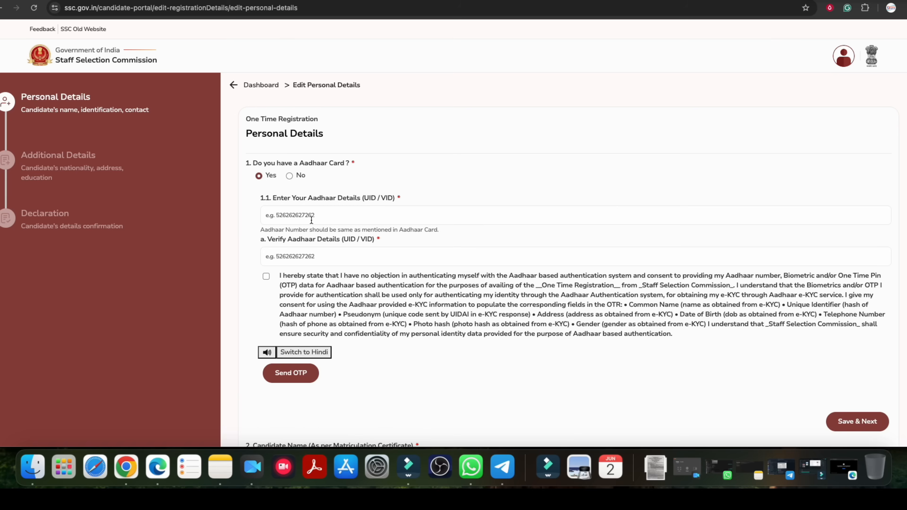
left_click(266, 277)
left_click(290, 176)
Review which documents are accepted as name, date of birth, address and gender proof for candidates without an Aadhaar card.
left_click_drag(303, 232, 359, 232)
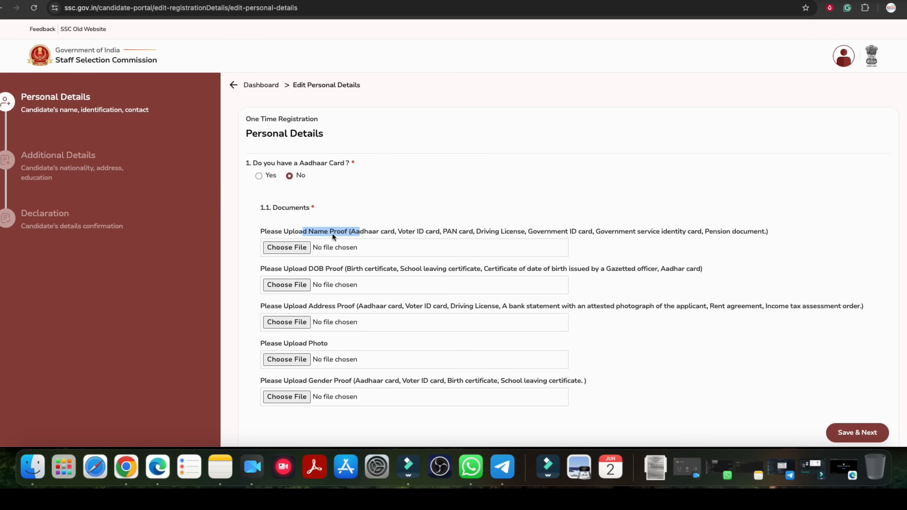
left_click_drag(409, 233, 611, 234)
left_click_drag(303, 268, 358, 270)
left_click(357, 270)
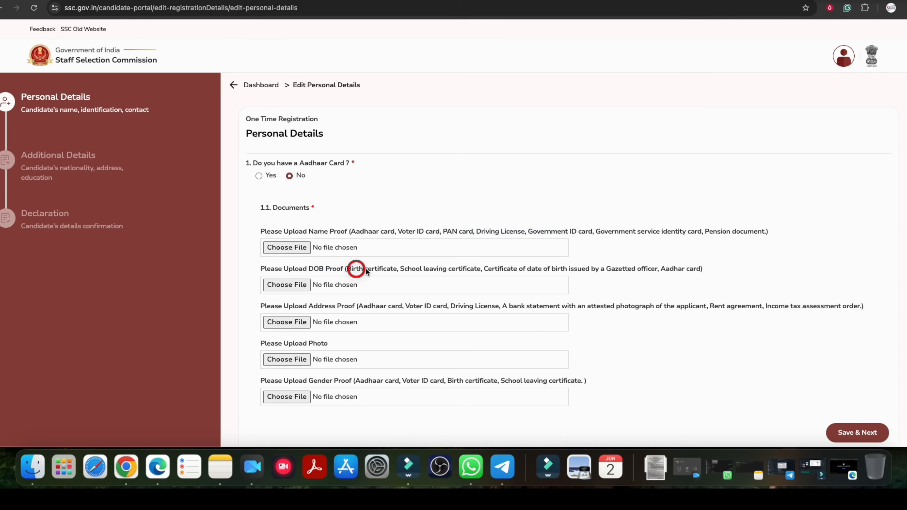
left_click_drag(524, 269, 475, 271)
left_click_drag(319, 307, 521, 309)
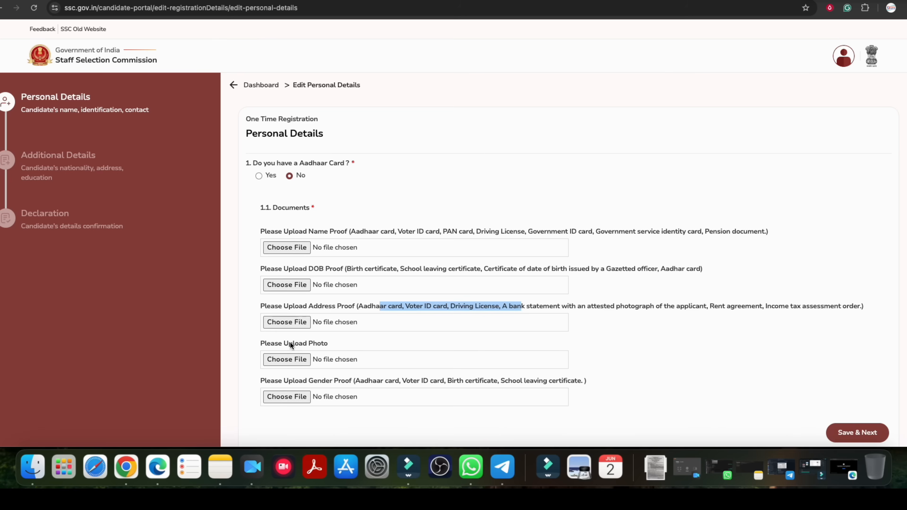
left_click_drag(386, 380, 532, 381)
left_click(681, 346)
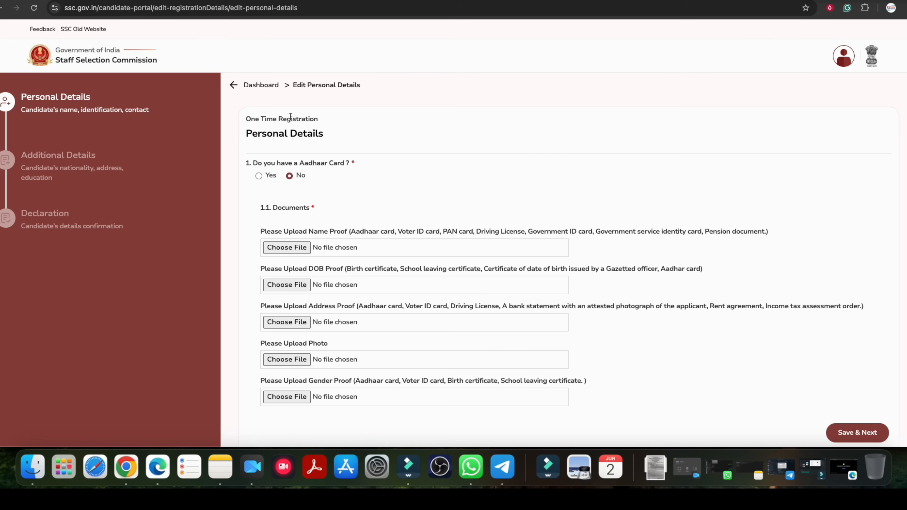
Return to the candidate dashboard, check the Selection Post Phase XIII, 2025 application dates, and start applying for that examination.
left_click(262, 87)
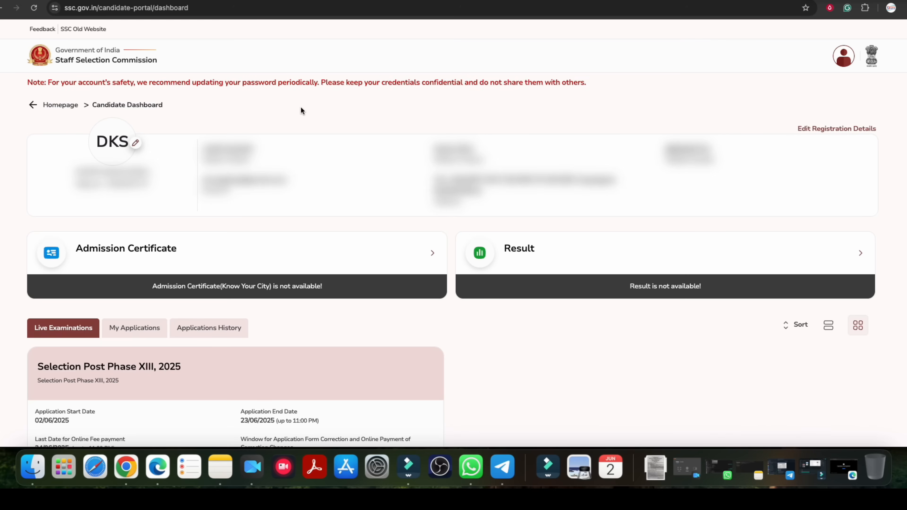
scroll(398, 236, "down", 1)
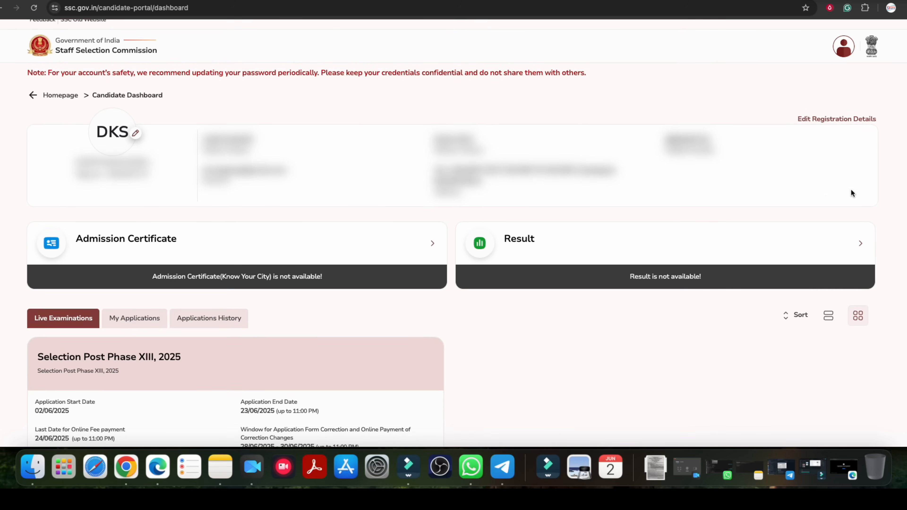
scroll(478, 300, "down", 2)
scroll(250, 288, "down", 3)
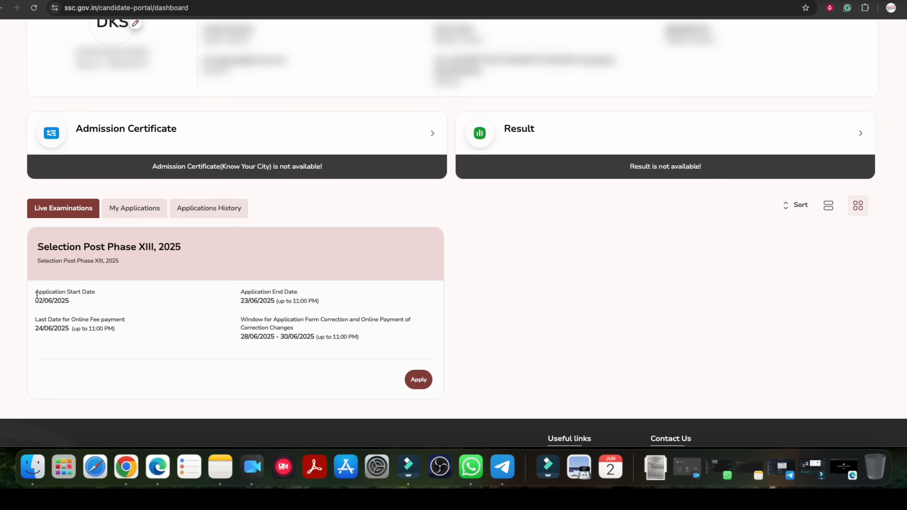
left_click_drag(136, 247, 156, 247)
left_click_drag(281, 319, 365, 319)
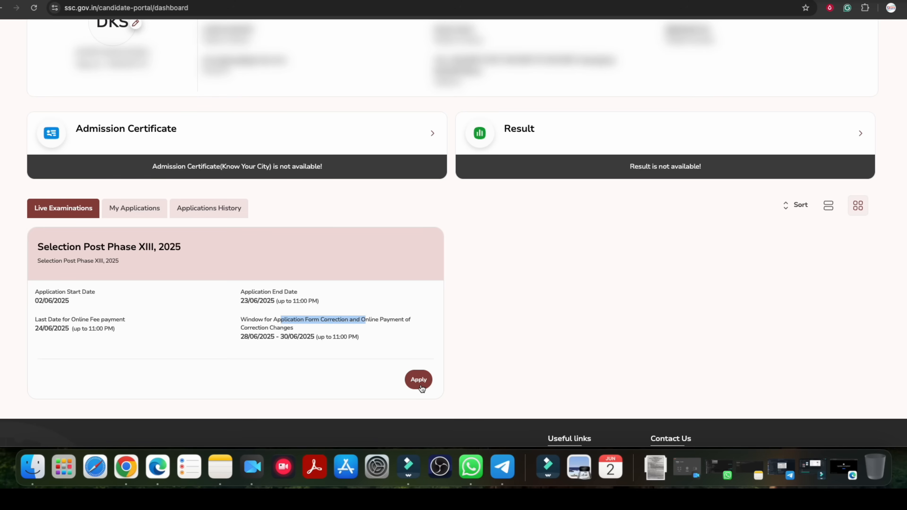
left_click(419, 380)
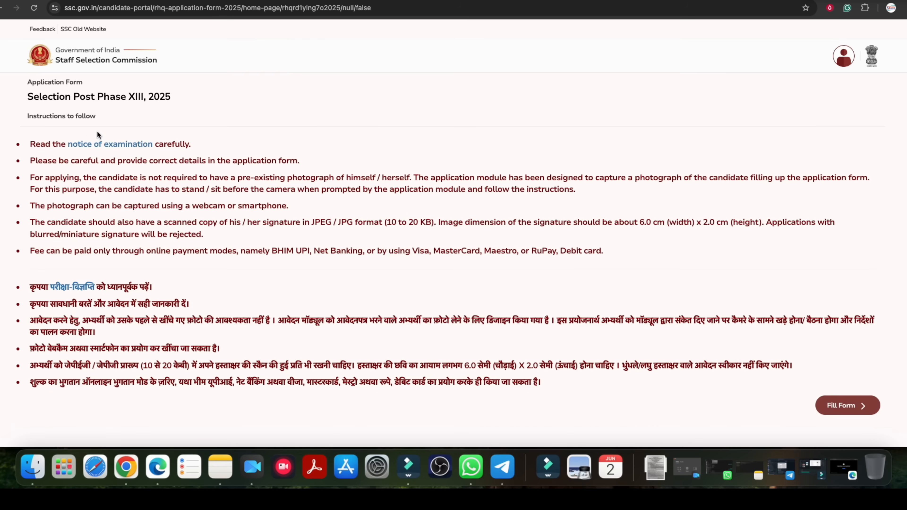
View the notice of examination linked in the application instructions and return to the instructions.
left_click(110, 143)
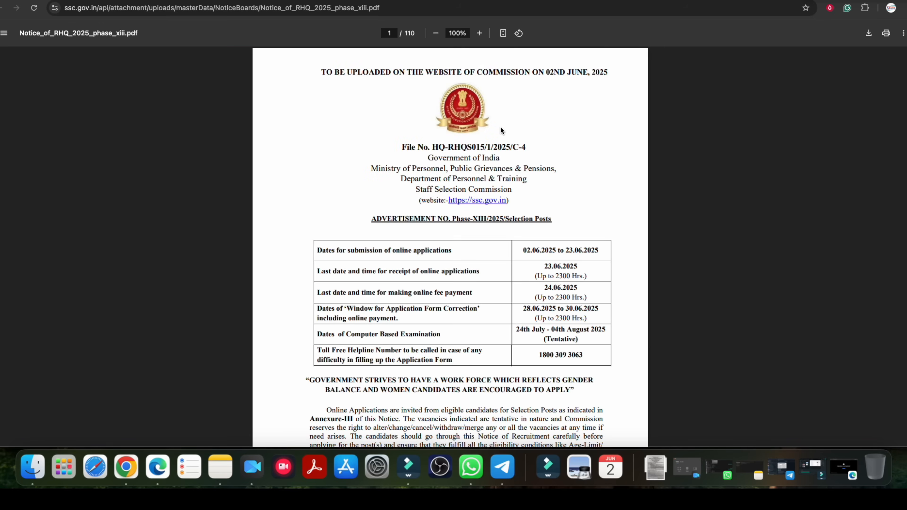
left_click(483, 36)
left_click(484, 38)
left_click(484, 38)
left_click(484, 38)
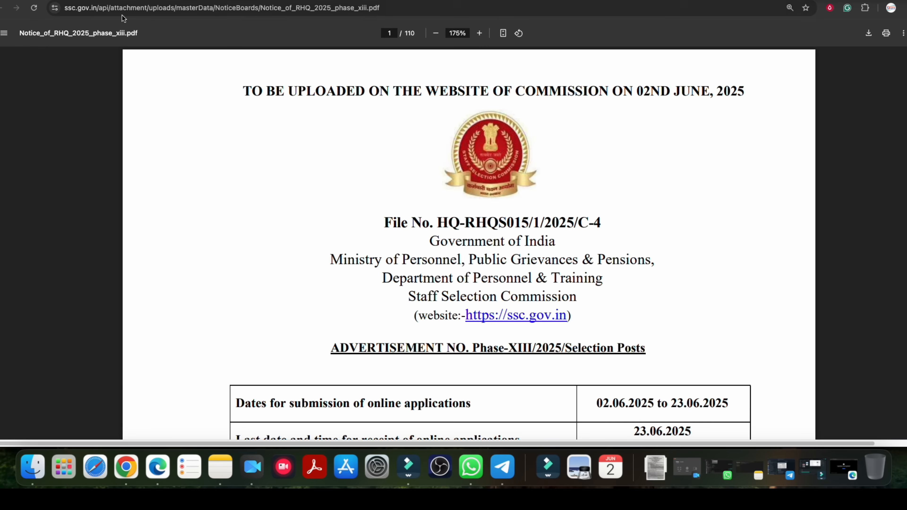
left_click(84, 0)
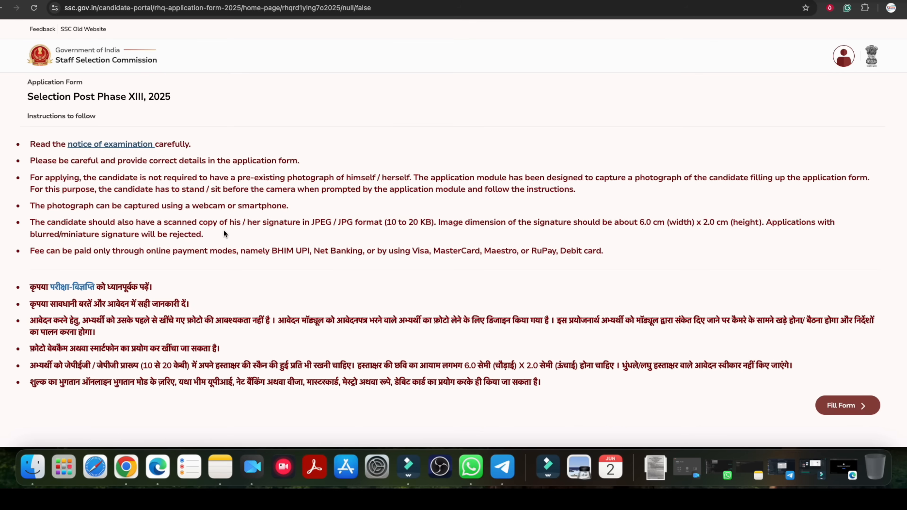
Open the application form, review the note and the prefilled personal details, and continue to Additional Information-I.
left_click(841, 408)
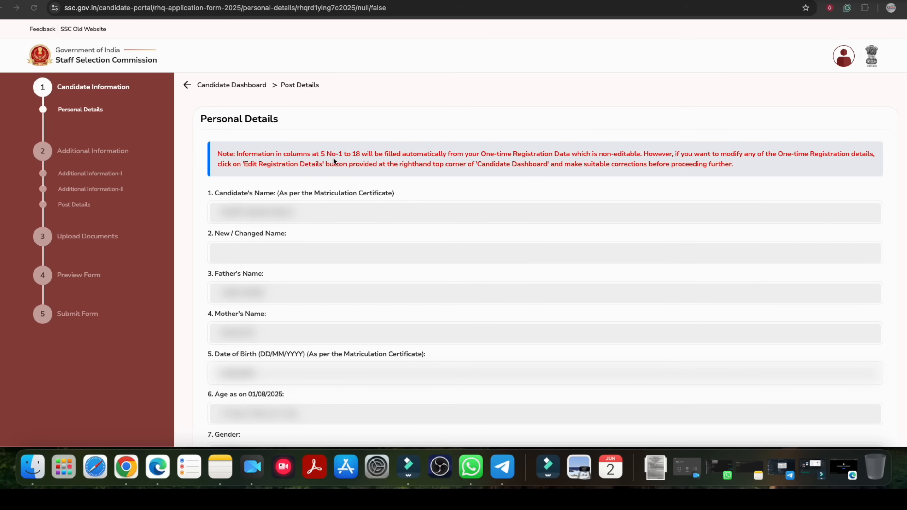
left_click_drag(342, 154, 541, 157)
left_click(528, 160)
left_click_drag(480, 154, 638, 155)
left_click(555, 159)
left_click(638, 155)
scroll(898, 136, "down", 15)
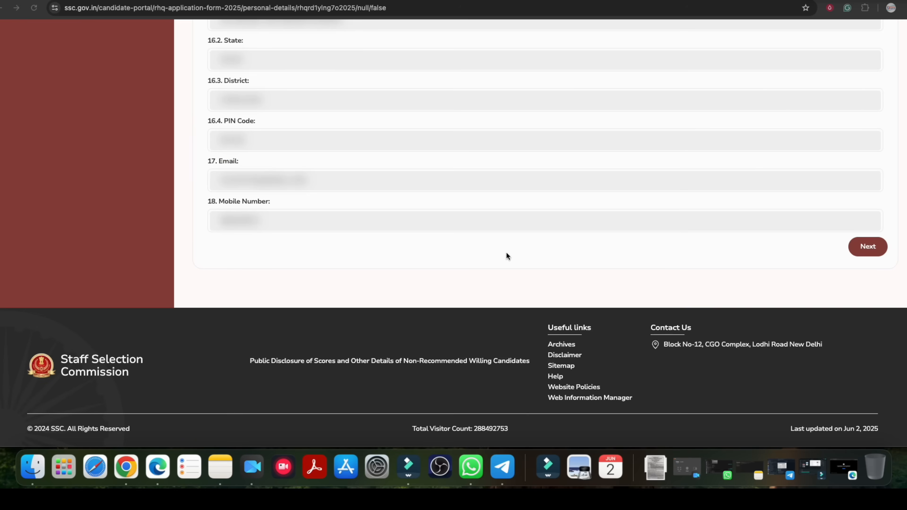
left_click(261, 202)
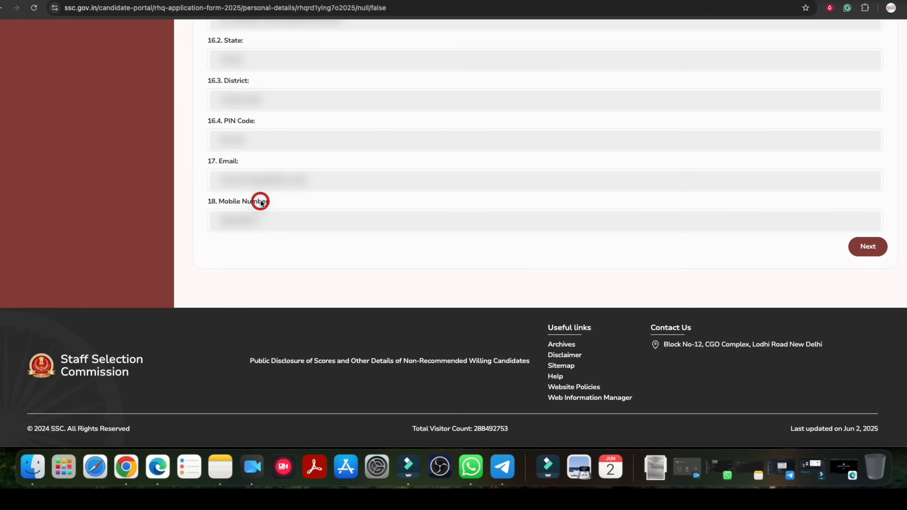
left_click_drag(228, 205, 254, 206)
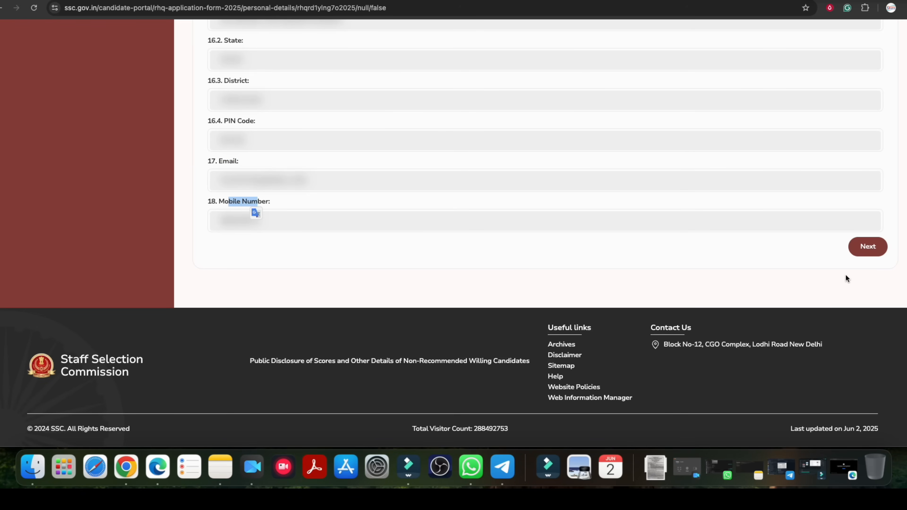
left_click(870, 252)
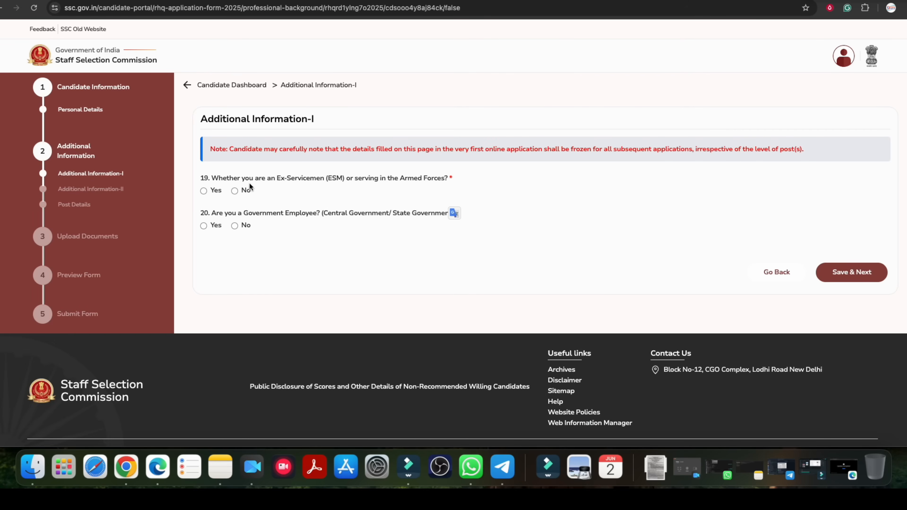
Answer No to the question about being an Ex-Serviceman or serving in the Armed Forces.
left_click_drag(280, 182, 394, 180)
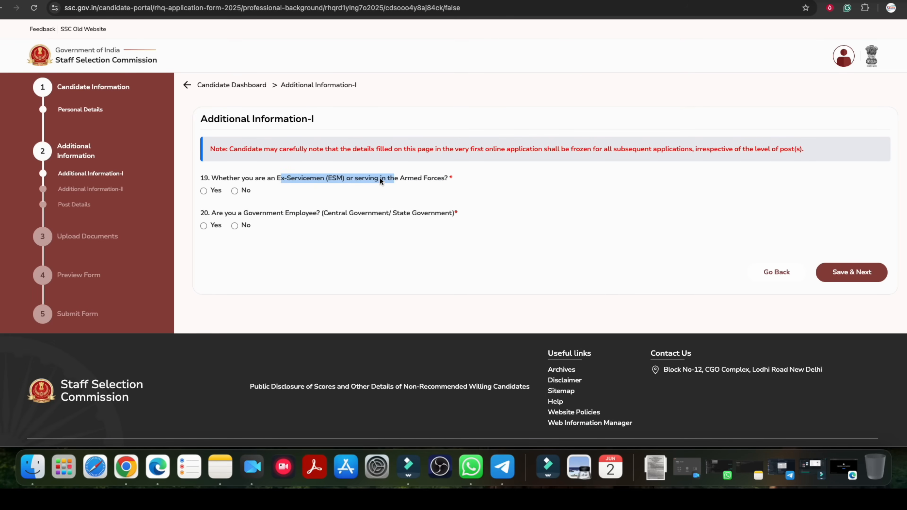
left_click(235, 191)
Try answering Yes to the Government Employee question and inspect the ministry, department or organisation name field.
left_click(204, 225)
left_click(237, 228)
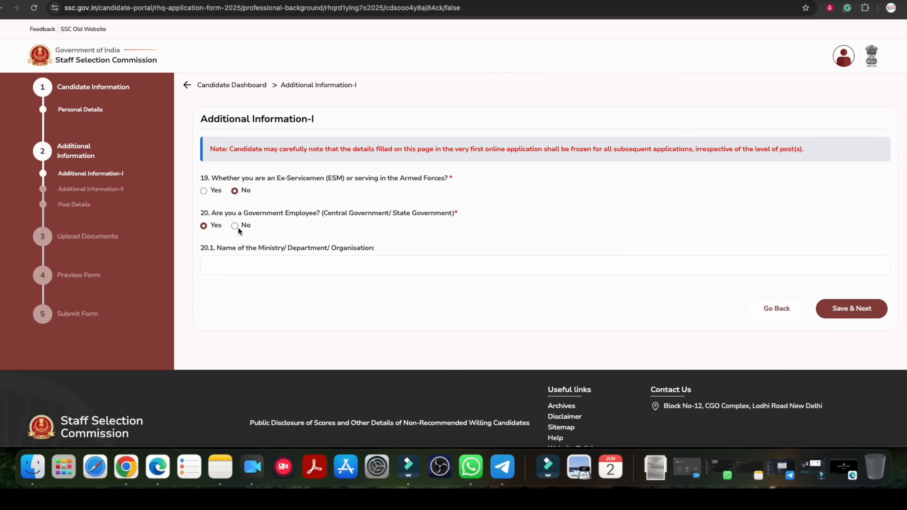
left_click(229, 260)
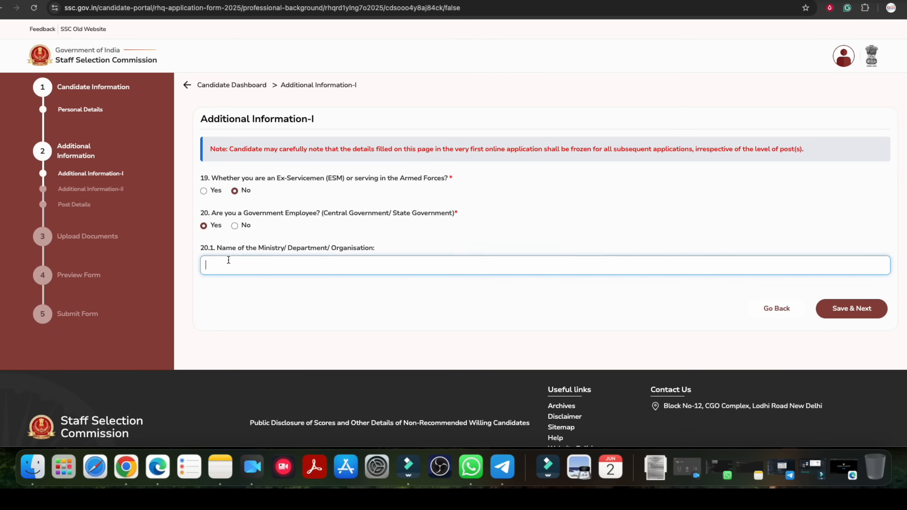
Answer No to the Government Employee question and save Additional Information-I to proceed to Additional Information-II.
left_click(235, 225)
left_click(845, 273)
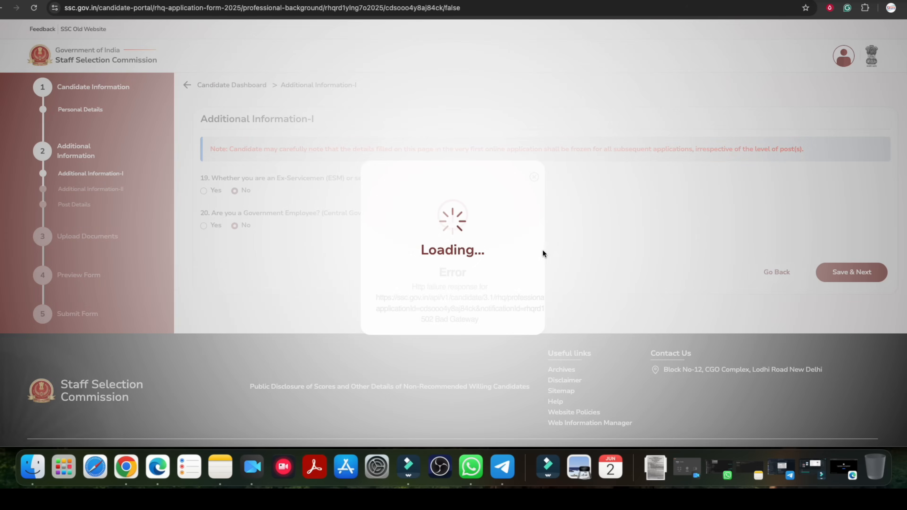
left_click(534, 177)
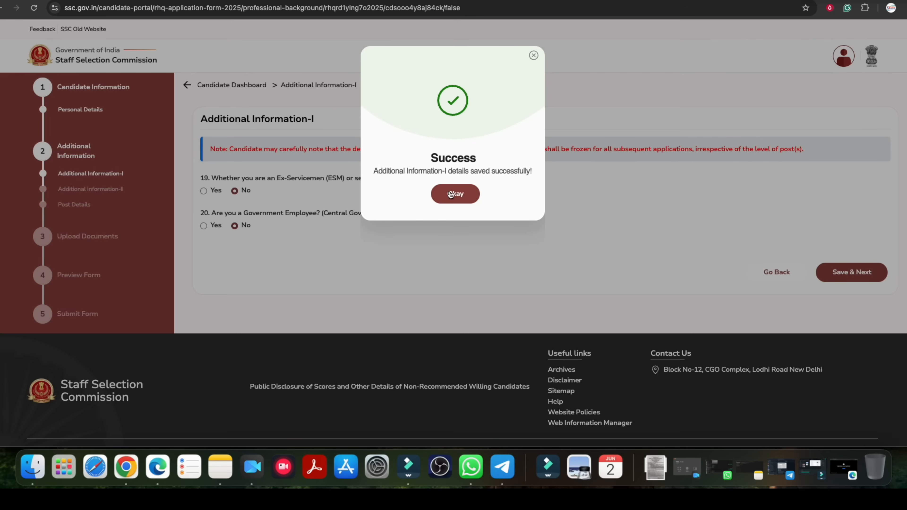
left_click(457, 201)
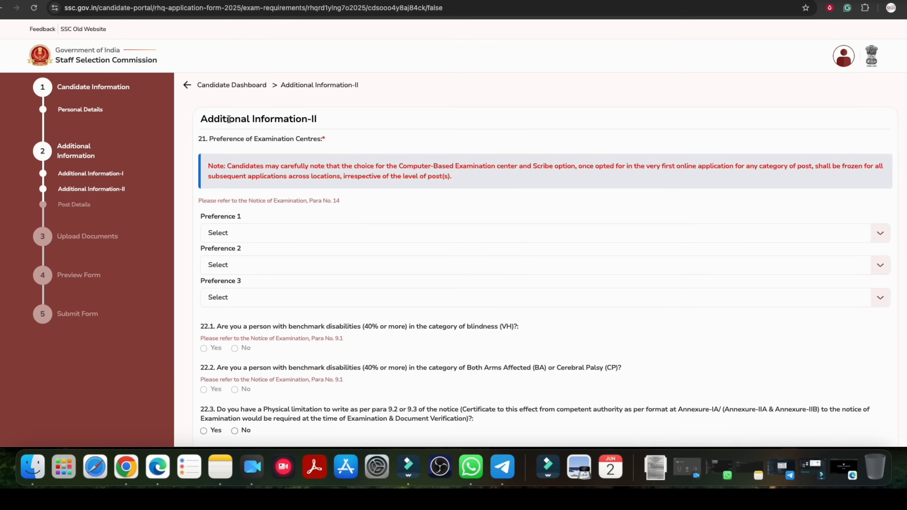
Review the examination centre preferences and the benchmark disability, physical limitation and scribe questions in Additional Information-II.
left_click_drag(229, 119, 306, 119)
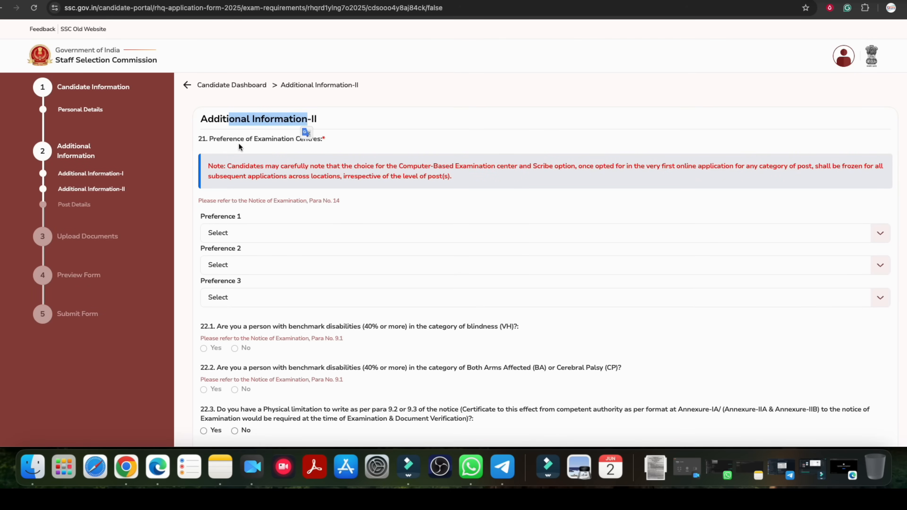
left_click_drag(246, 140, 309, 142)
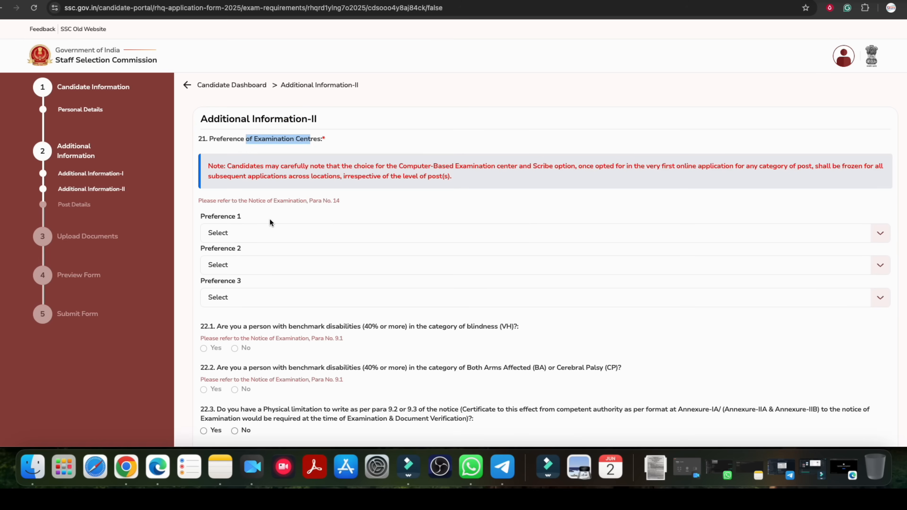
scroll(270, 221, "down", 5)
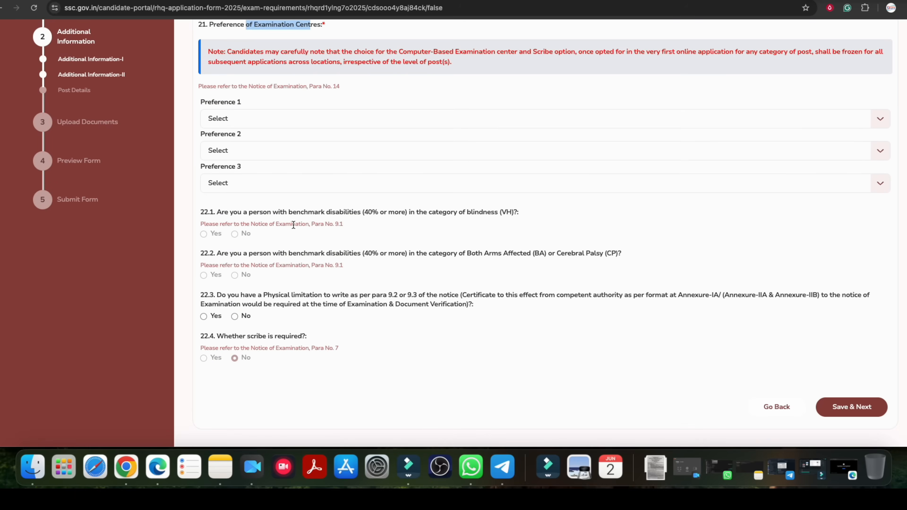
Set the examination centre preferences to CR-Gorakhpur (3007), CR-Lucknow (3010) and CR-Jhansi (3008), in that order.
left_click(232, 153)
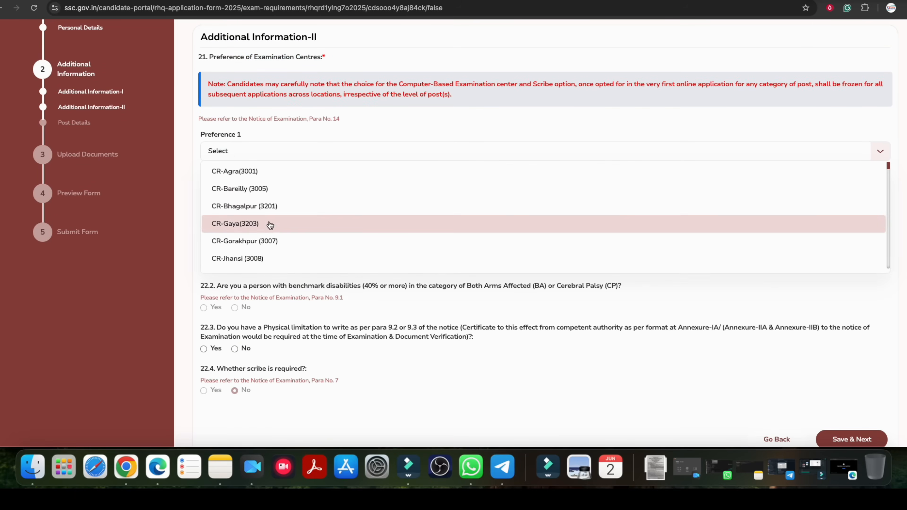
left_click(251, 238)
left_click(252, 183)
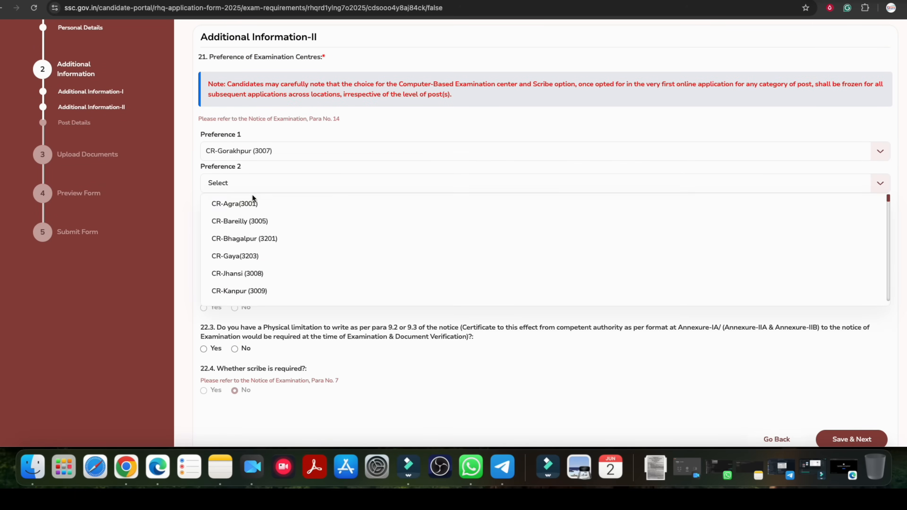
scroll(263, 278, "down", 1)
left_click(263, 282)
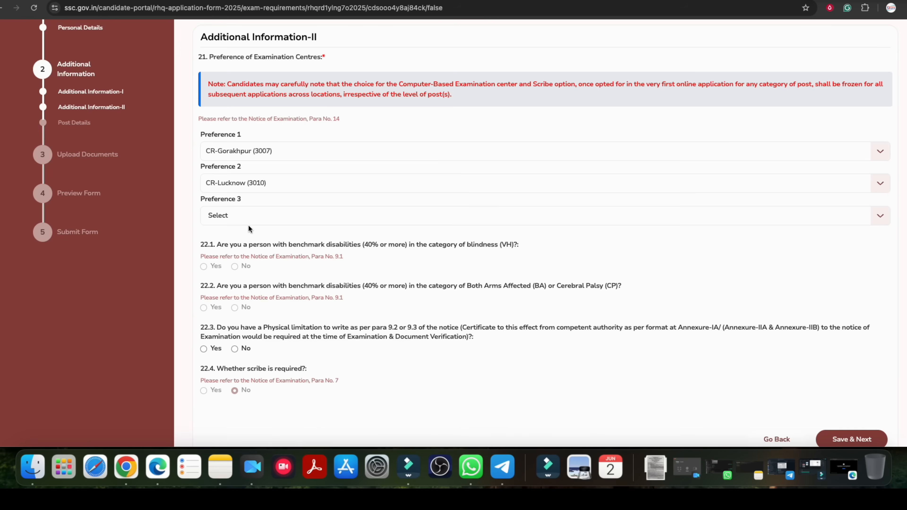
left_click(249, 221)
left_click(254, 307)
Answer No to the question about a physical limitation to write, and save Additional Information-II to proceed to Post Details.
scroll(292, 215, "down", 3)
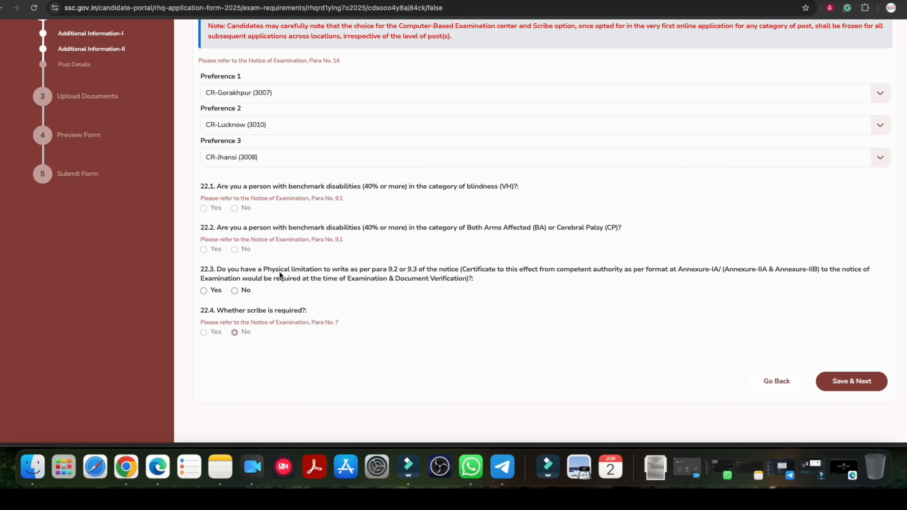
left_click_drag(295, 270, 822, 271)
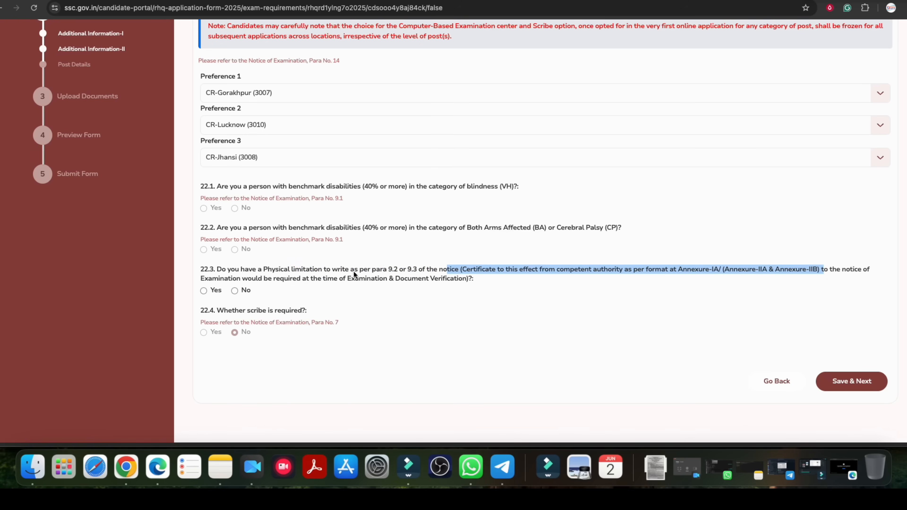
left_click(234, 291)
left_click(205, 291)
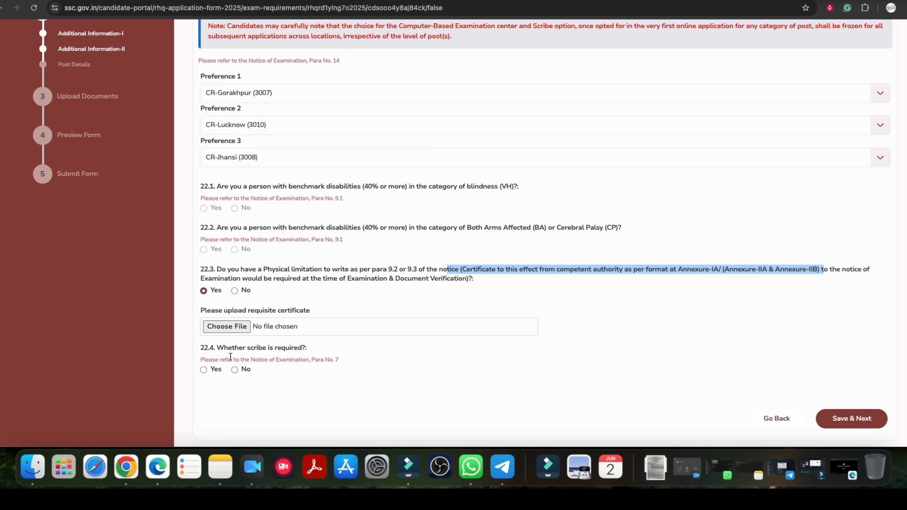
left_click(236, 291)
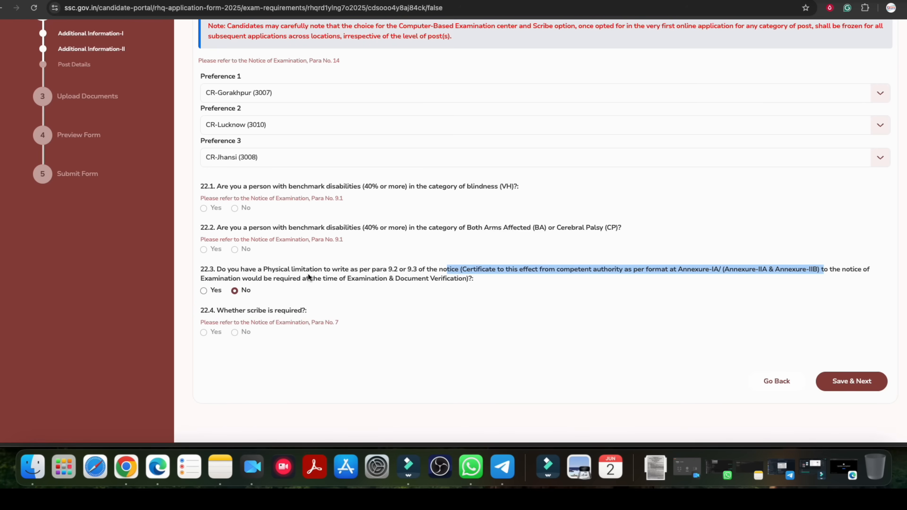
left_click(845, 385)
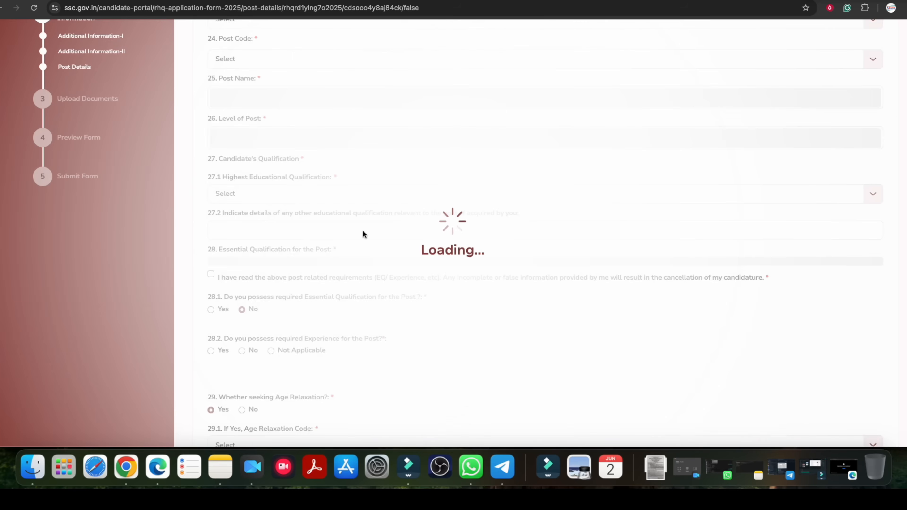
Set the region to which the post belongs to Central Region (CR) and look through the other available regions.
scroll(351, 230, "up", 3)
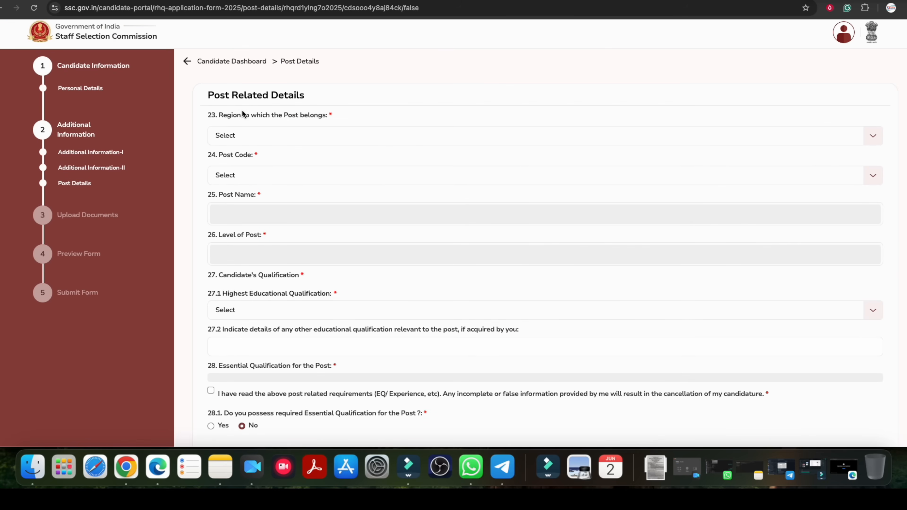
left_click_drag(288, 115, 316, 113)
left_click(296, 139)
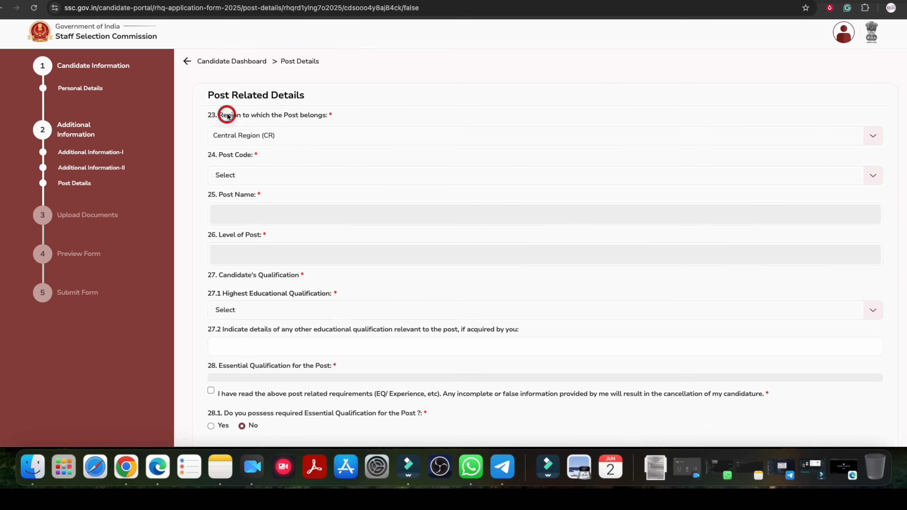
left_click_drag(227, 115, 322, 114)
left_click(293, 114)
left_click(321, 115)
left_click(281, 138)
scroll(296, 180, "down", 4)
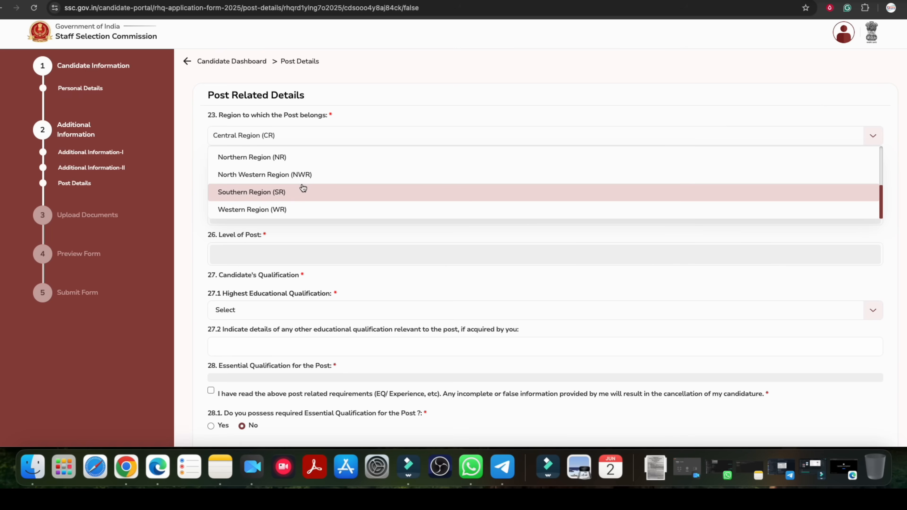
scroll(239, 158, "up", 4)
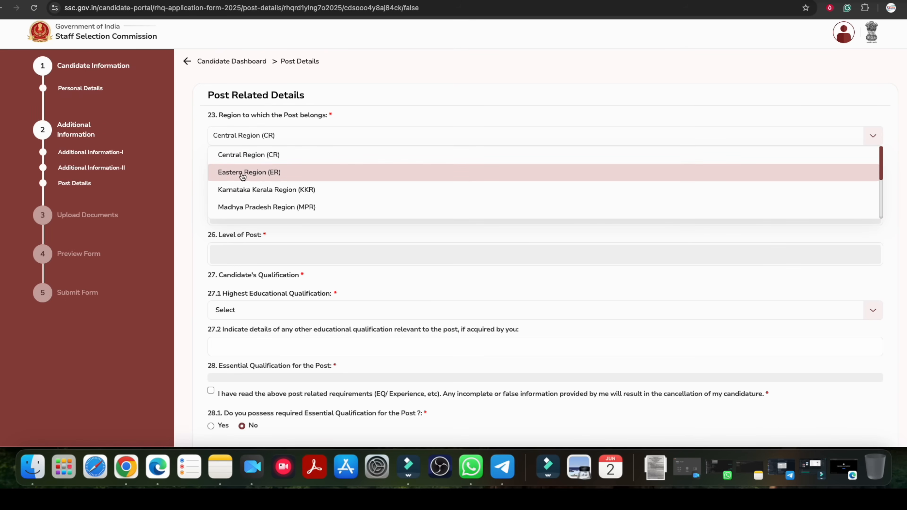
scroll(320, 193, "down", 3)
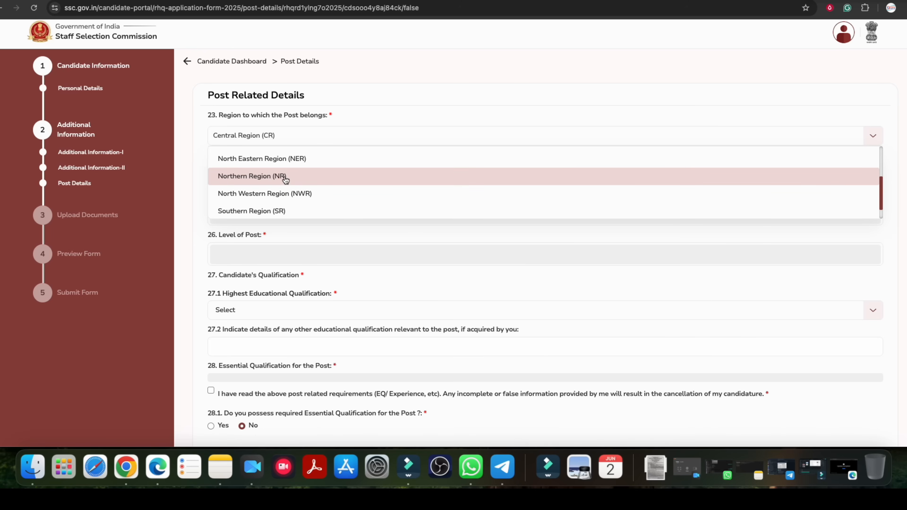
left_click(185, 89)
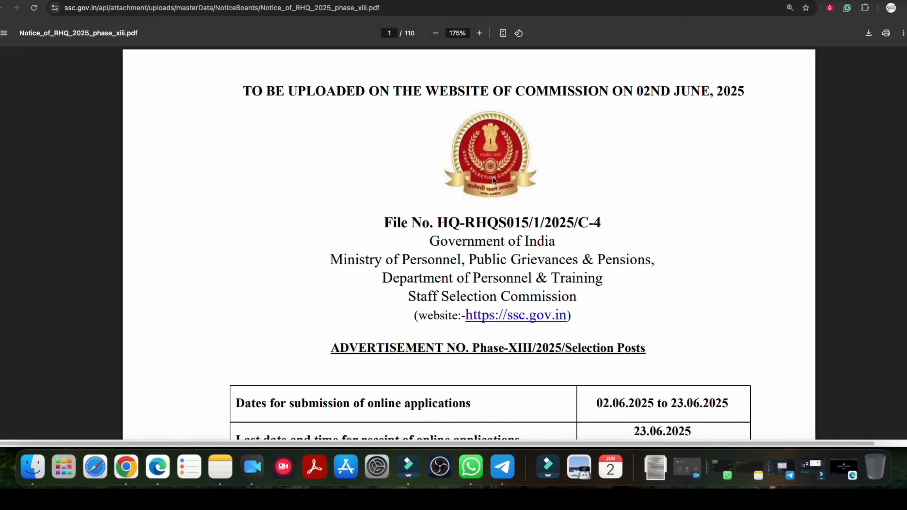
Switch to the Phase XIII notice PDF, reduce its zoom to 125%, and locate the region-wise post vacancy table.
scroll(493, 177, "down", 20)
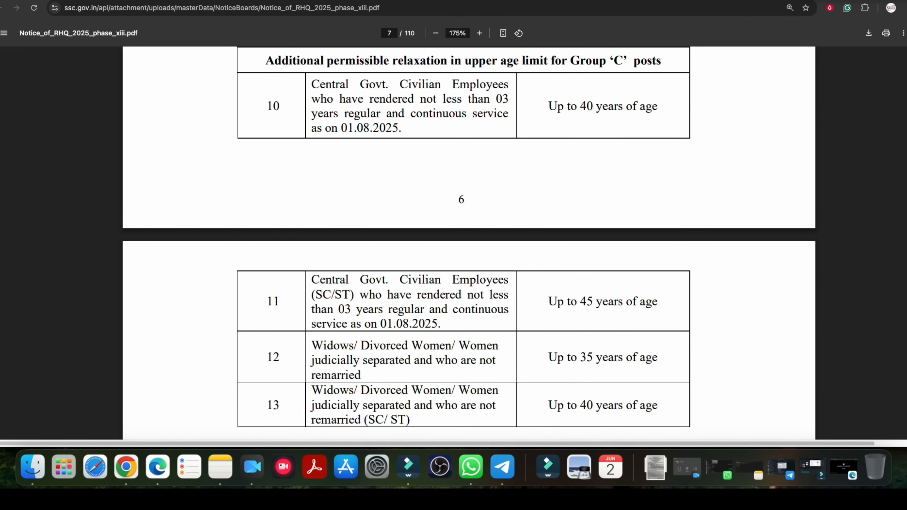
scroll(454, 243, "down", 20)
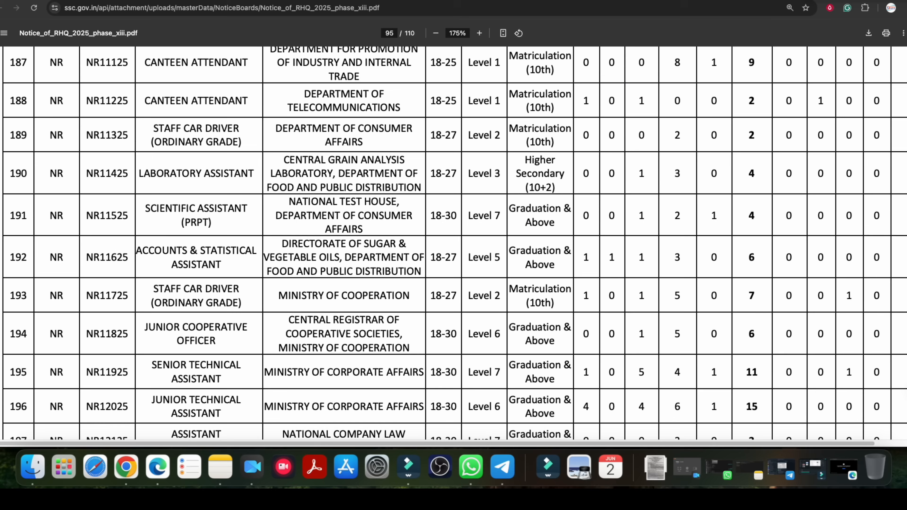
left_click_drag(54, 104, 229, 101)
left_click(228, 101)
left_click(436, 33)
left_click(436, 33)
scroll(325, 185, "up", 15)
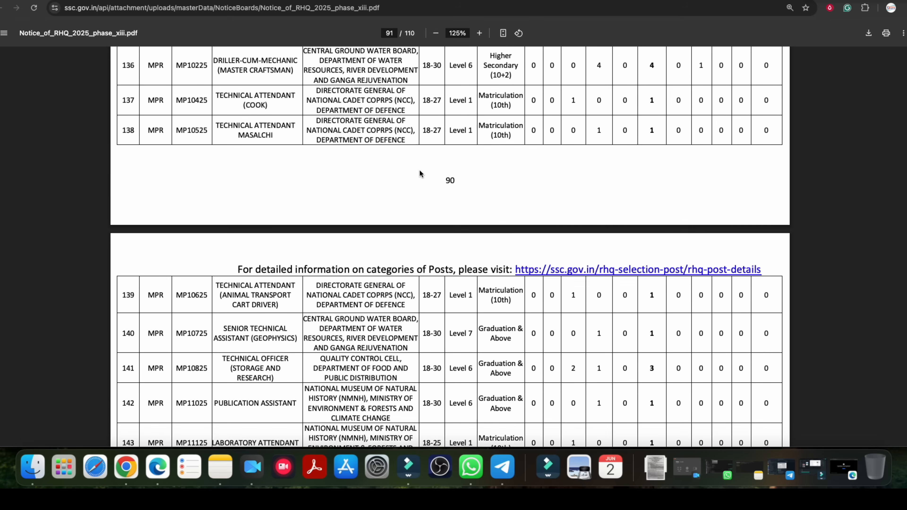
scroll(325, 186, "up", 10)
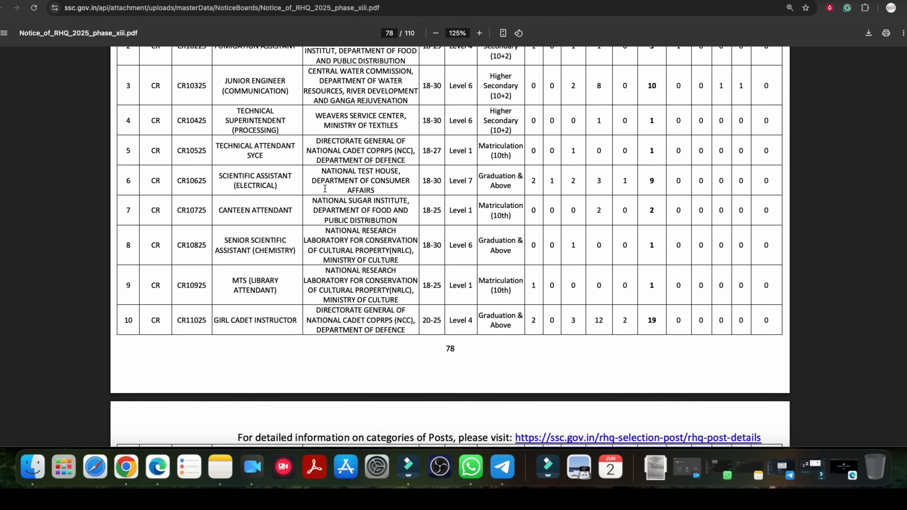
Examine the Central Region (CR) posts in the notice's vacancy table, including their post category numbers, names and departments.
scroll(327, 191, "down", 3)
scroll(326, 190, "up", 8)
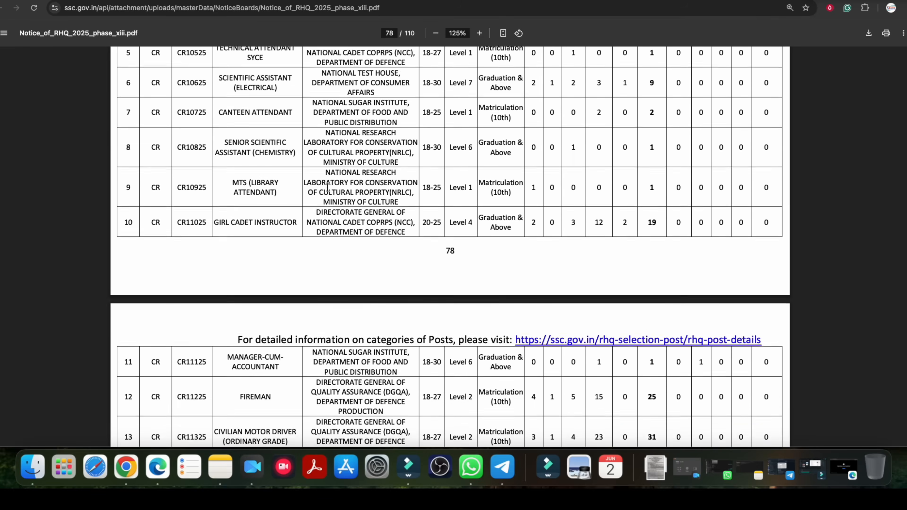
scroll(328, 187, "down", 3)
scroll(327, 187, "up", 5)
double_click(154, 204)
left_click_drag(151, 242, 201, 242)
left_click_drag(261, 243, 367, 247)
scroll(360, 255, "down", 1)
scroll(225, 257, "down", 20)
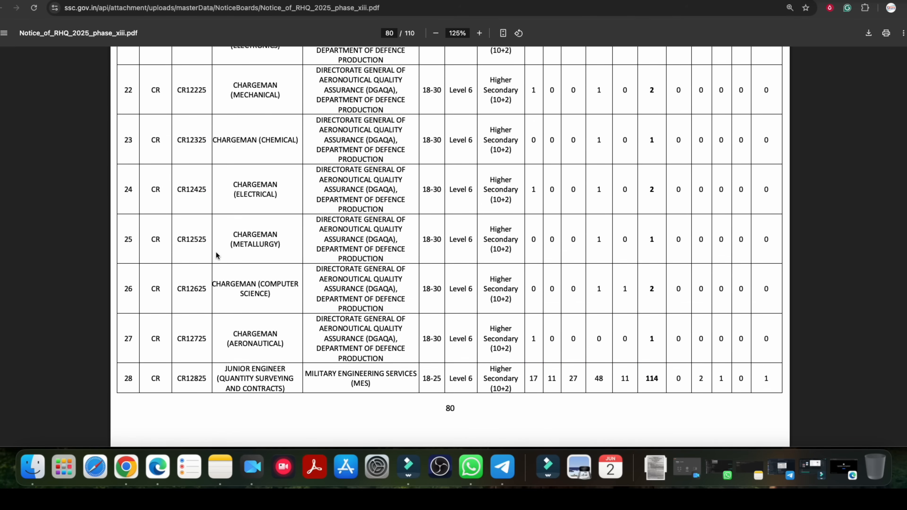
scroll(212, 252, "down", 15)
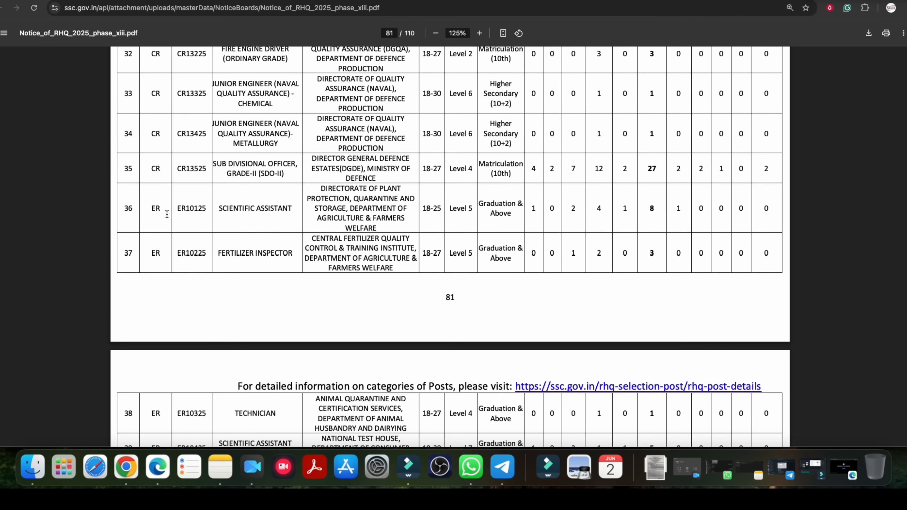
Examine the Eastern Region (ER) and KKR posts in the vacancy table, and return to the application form.
double_click(155, 208)
double_click(156, 254)
scroll(284, 270, "down", 20)
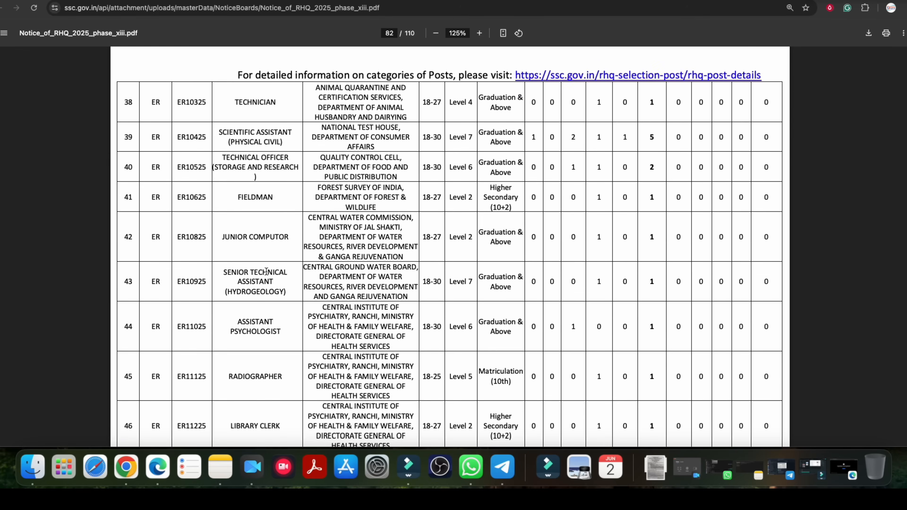
scroll(175, 272, "down", 15)
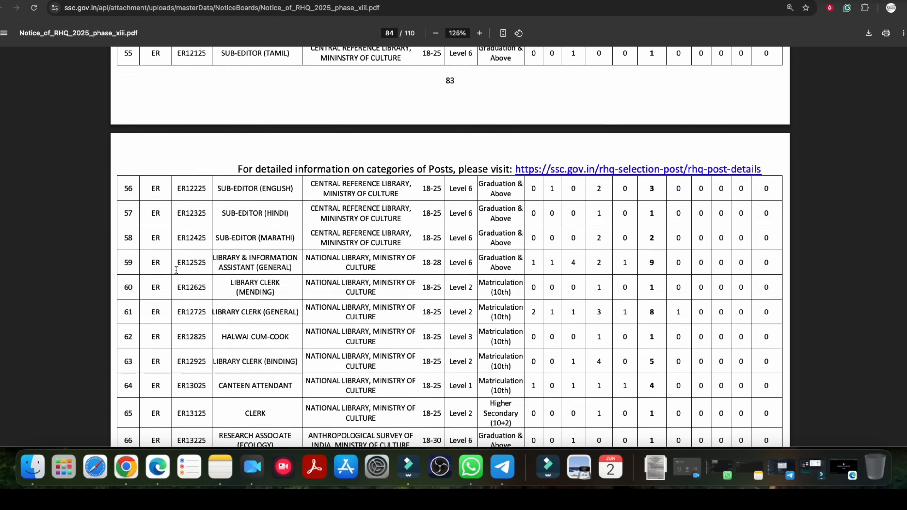
scroll(178, 272, "down", 15)
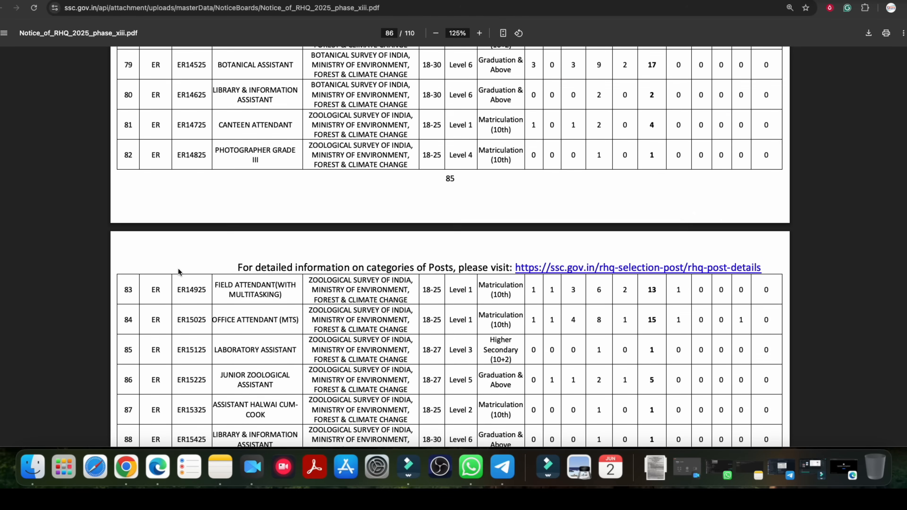
scroll(179, 272, "down", 10)
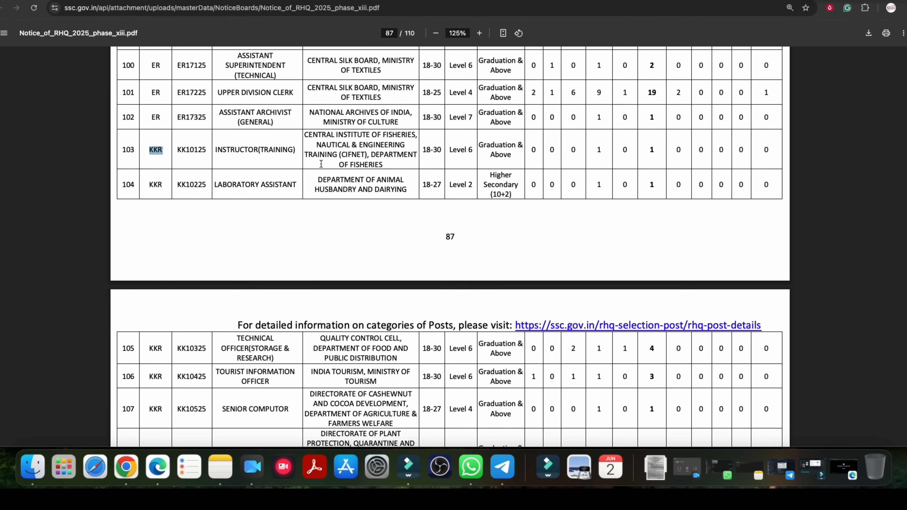
left_click(263, 1)
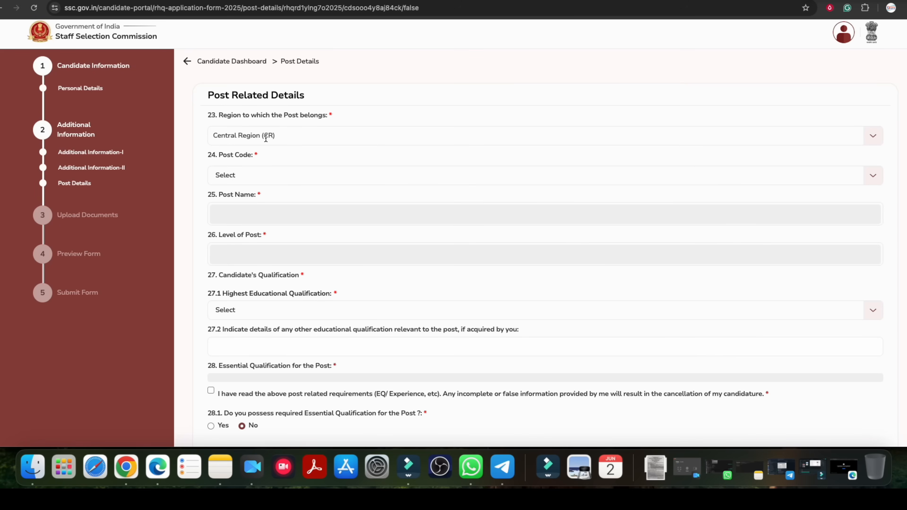
Reopen the notice PDF at the start of Annexure-III and examine the first Canteen Attendant post and the department and age columns.
left_click(220, 1)
scroll(329, 192, "up", 20)
scroll(334, 194, "up", 20)
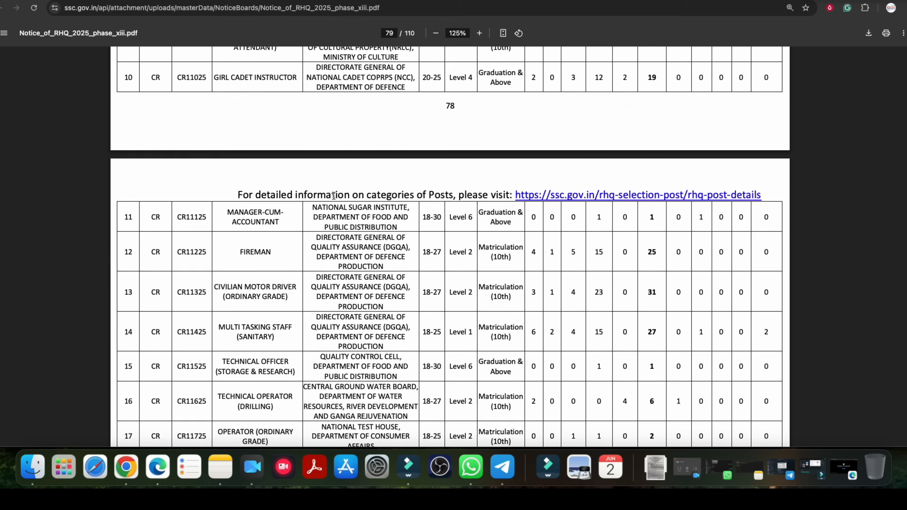
scroll(340, 198, "down", 6)
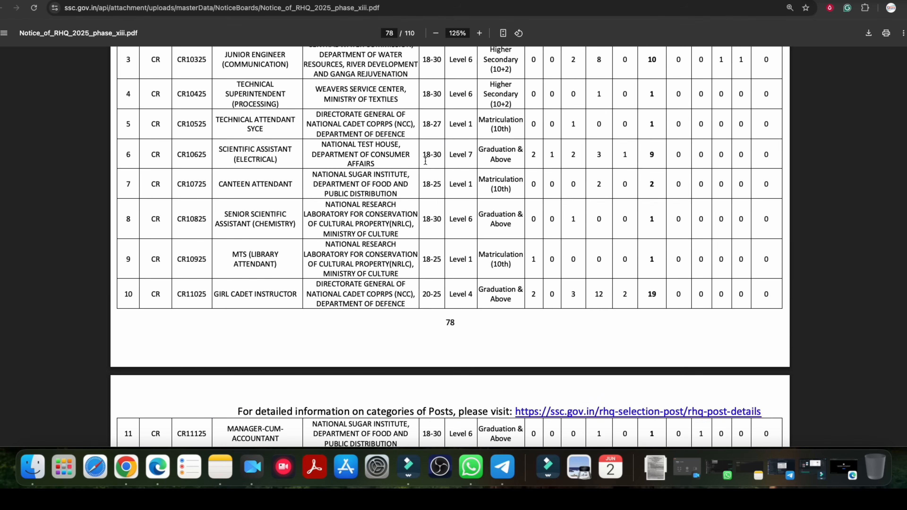
scroll(434, 204, "up", 5)
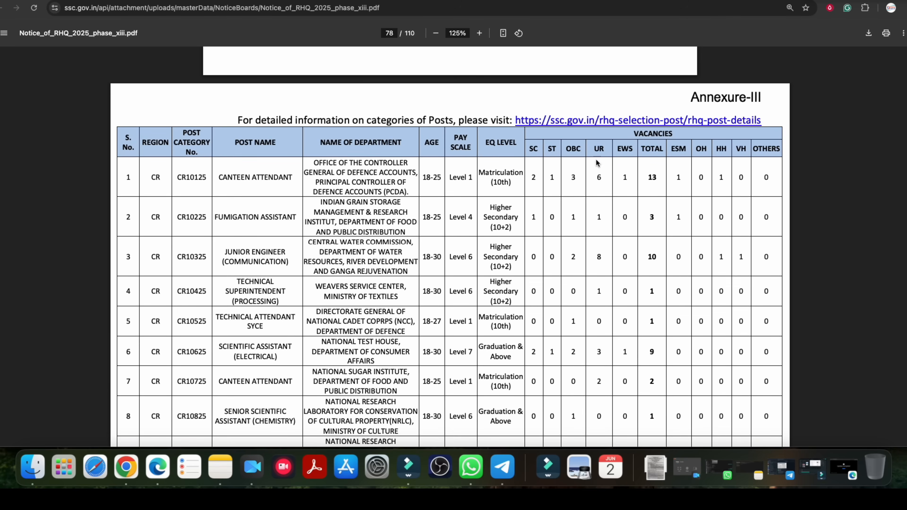
double_click(572, 177)
left_click_drag(221, 178, 283, 179)
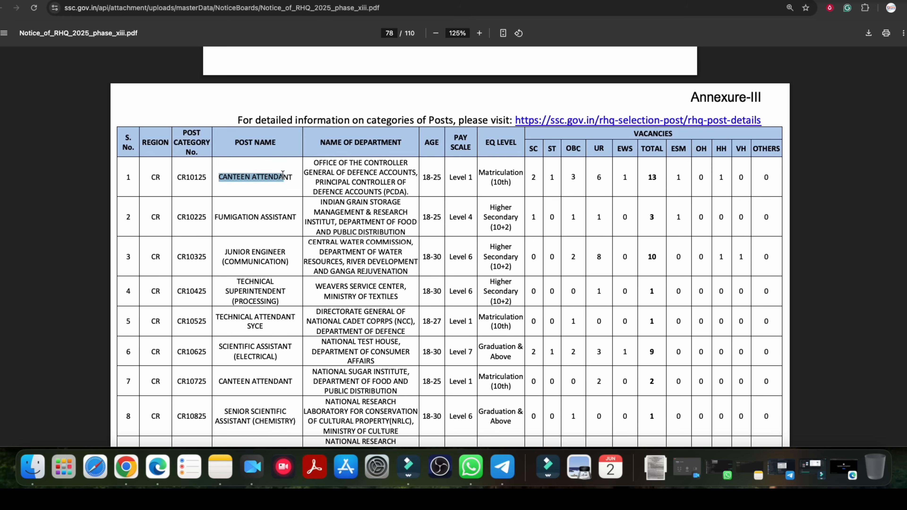
left_click(283, 178)
left_click_drag(350, 143, 385, 143)
double_click(435, 143)
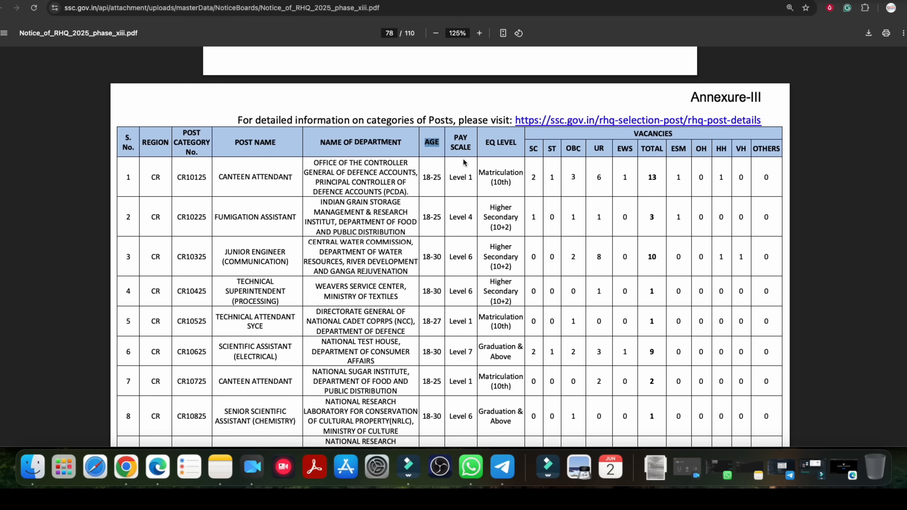
Examine the required qualification, category-wise vacancies and post category number of the first Canteen Attendant post.
left_click_drag(486, 174, 515, 175)
left_click(515, 176)
double_click(652, 177)
double_click(572, 177)
double_click(599, 177)
double_click(625, 178)
left_click(625, 178)
left_click_drag(178, 180, 209, 180)
left_click(208, 180)
left_click(209, 180)
Return to the application form and select post code CR10125 for the Central Region.
left_click(140, 1)
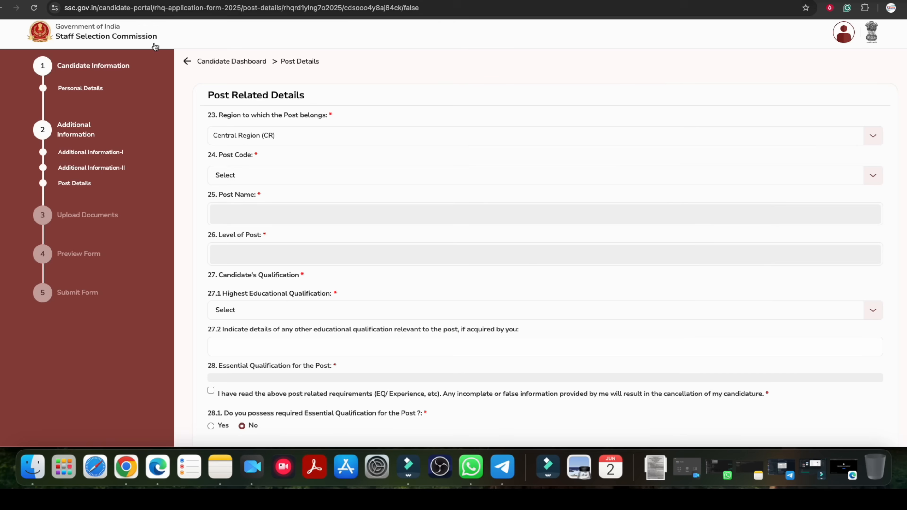
left_click(259, 174)
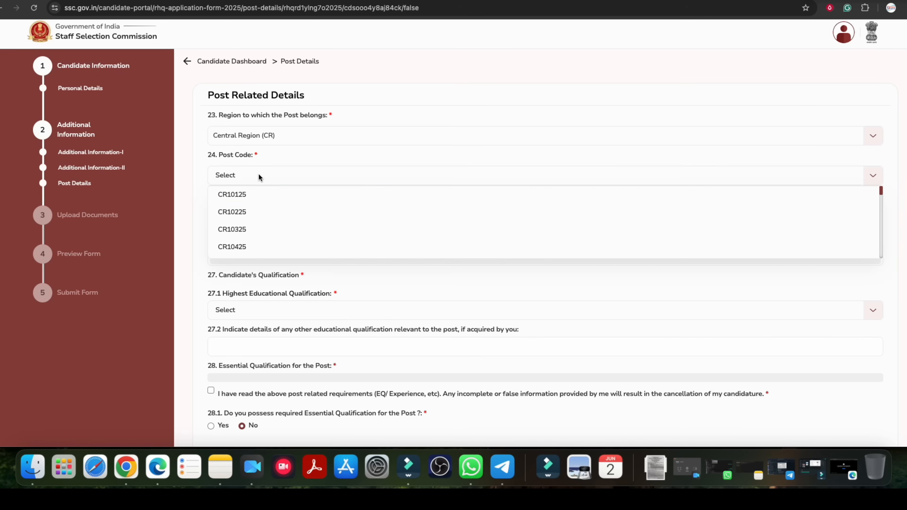
left_click(251, 196)
scroll(285, 208, "down", 10)
scroll(285, 208, "up", 10)
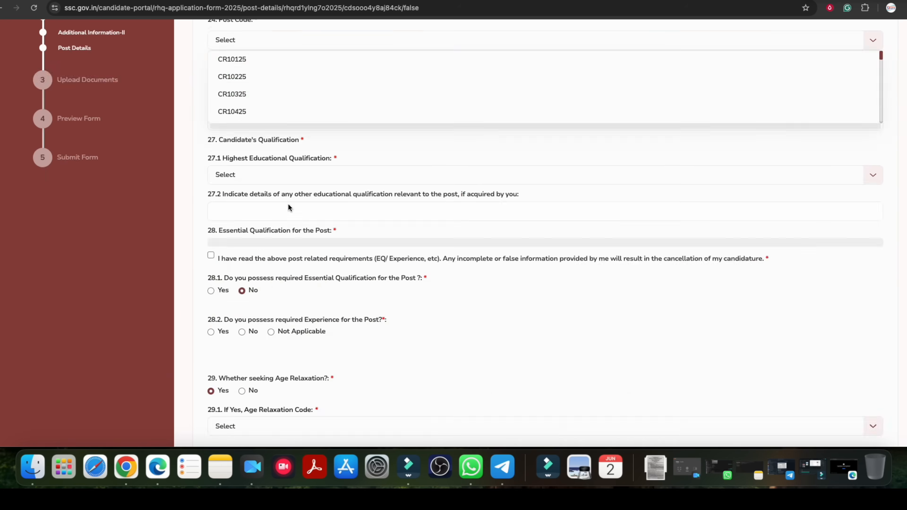
scroll(286, 212, "down", 8)
scroll(286, 211, "down", 2)
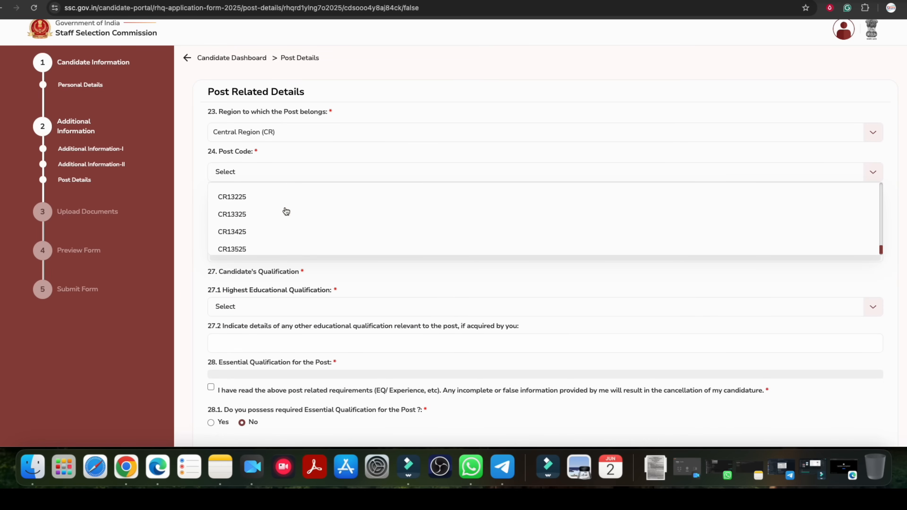
scroll(254, 229, "down", 4)
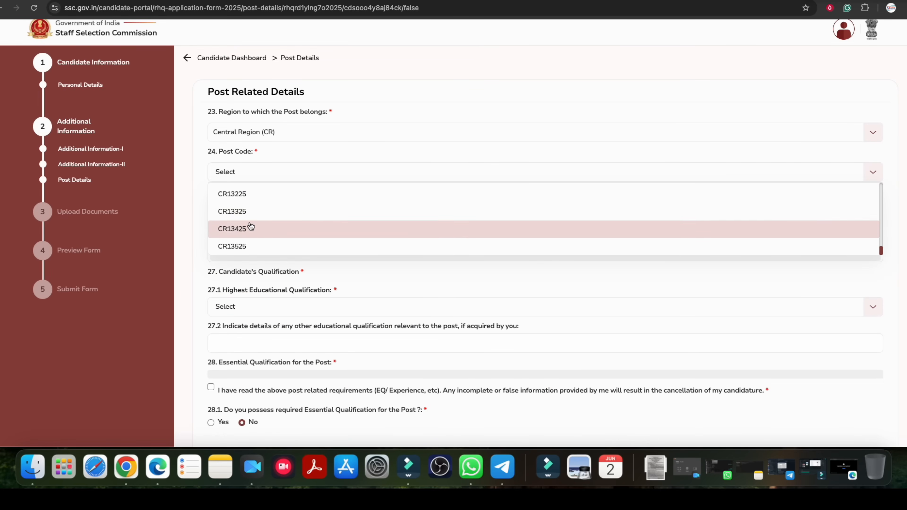
scroll(232, 207, "up", 15)
left_click(232, 193)
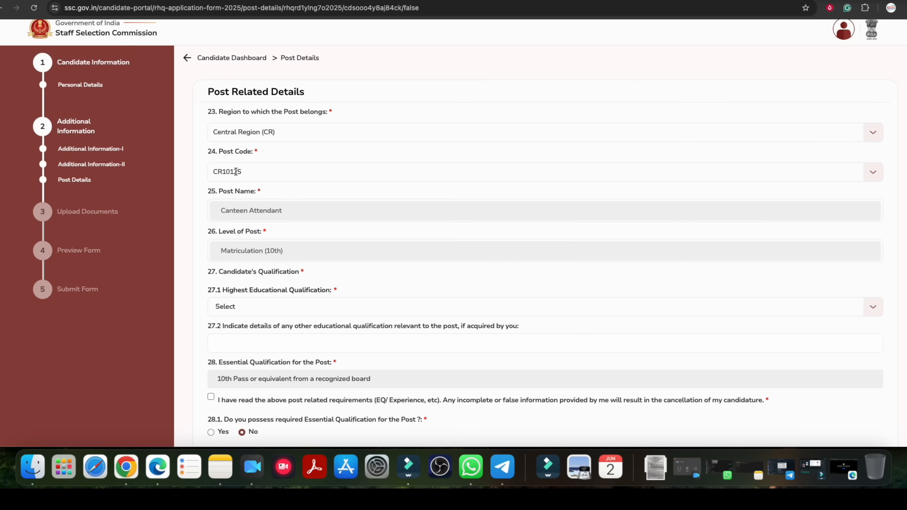
Compare the first Canteen Attendant row in the notice with the post code and post name fields in the form.
left_click(246, 0)
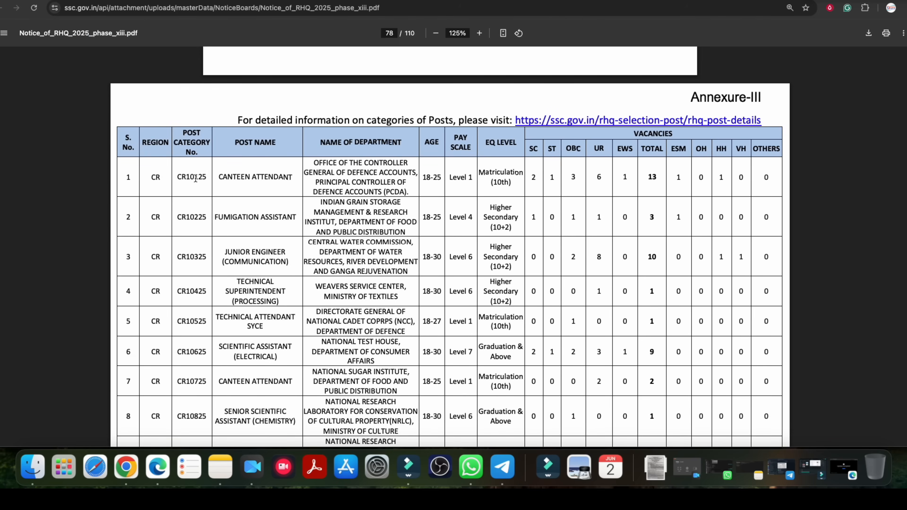
left_click_drag(233, 177, 284, 178)
left_click(284, 179)
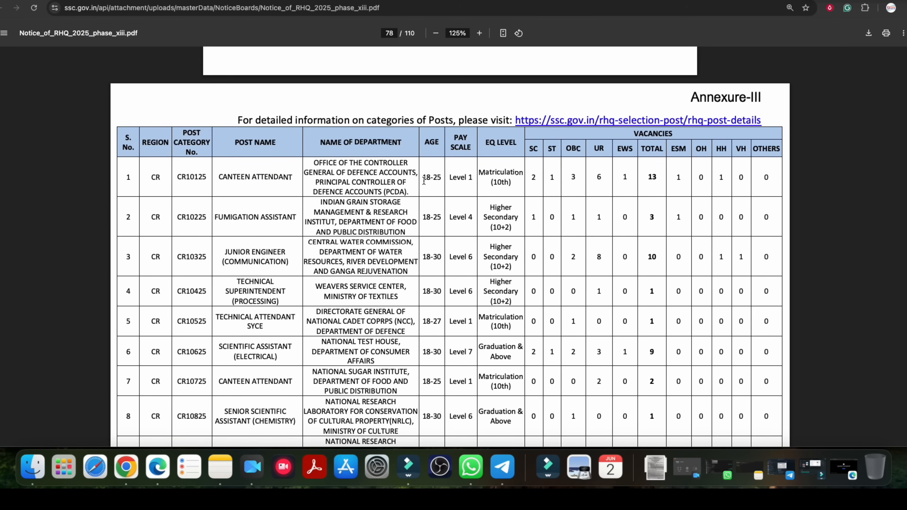
left_click(136, 1)
scroll(265, 202, "down", 1)
left_click_drag(227, 185, 259, 185)
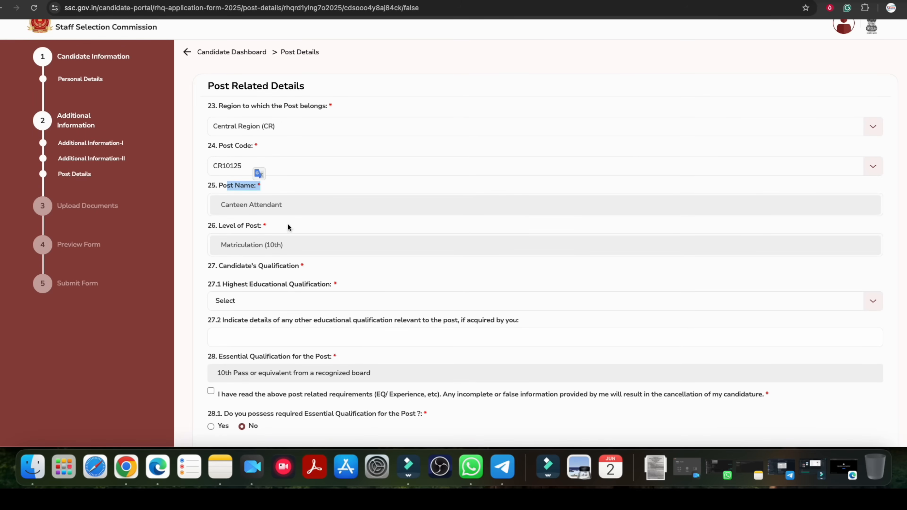
Return to the notice PDF and examine the Central Region posts up to Girl Cadet Instructor, including that post's name and qualification level.
left_click(178, 1)
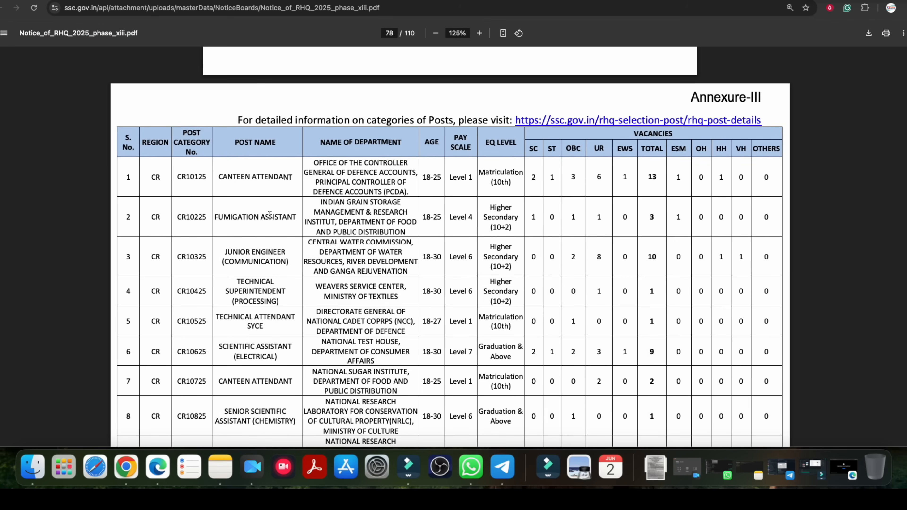
scroll(272, 217, "down", 2)
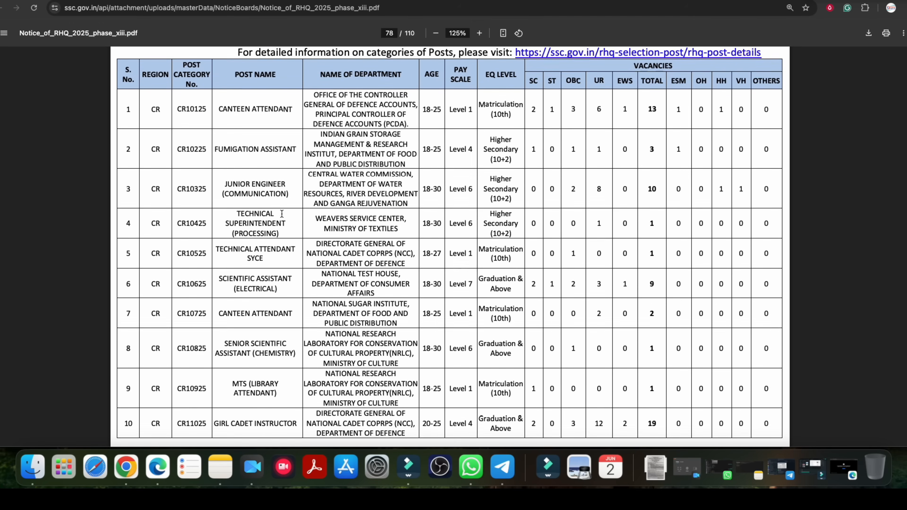
scroll(278, 214, "down", 3)
scroll(289, 222, "down", 1)
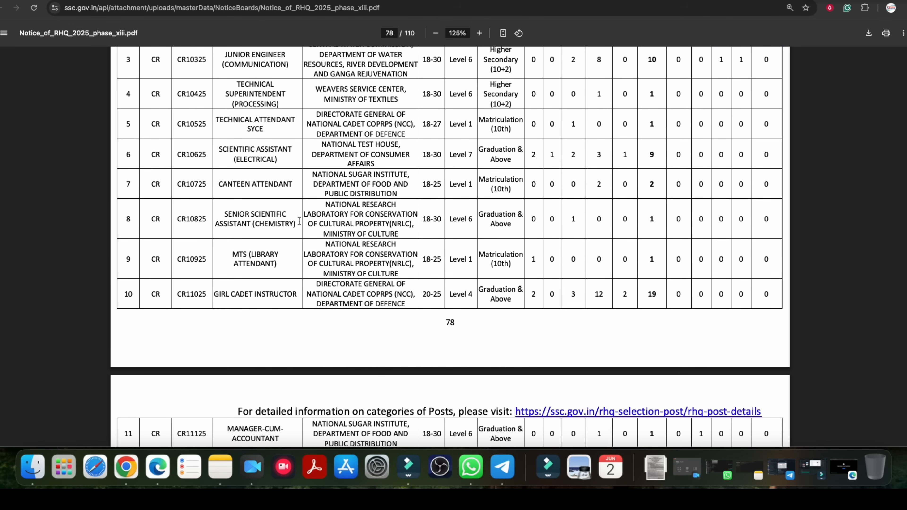
scroll(338, 234, "down", 1)
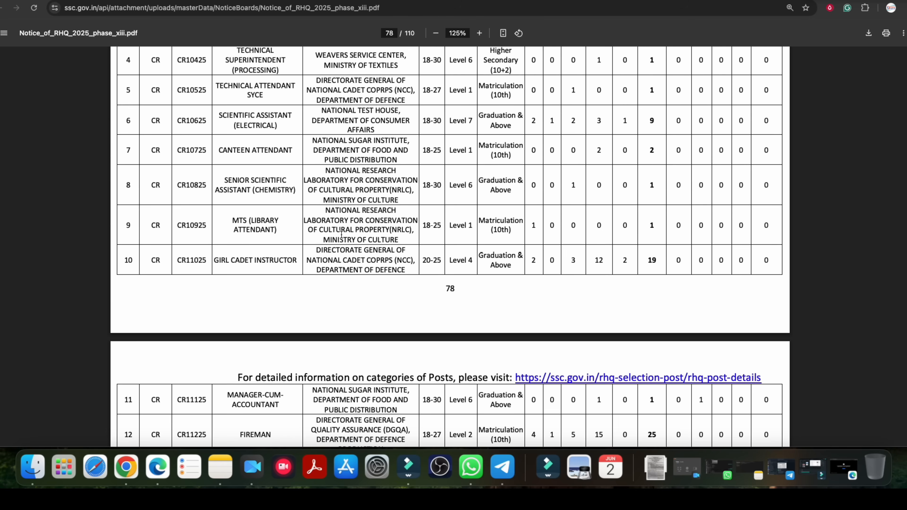
scroll(347, 235, "down", 1)
left_click_drag(178, 220, 291, 218)
left_click(270, 221)
left_click(284, 219)
left_click_drag(476, 214, 511, 222)
scroll(512, 223, "down", 5)
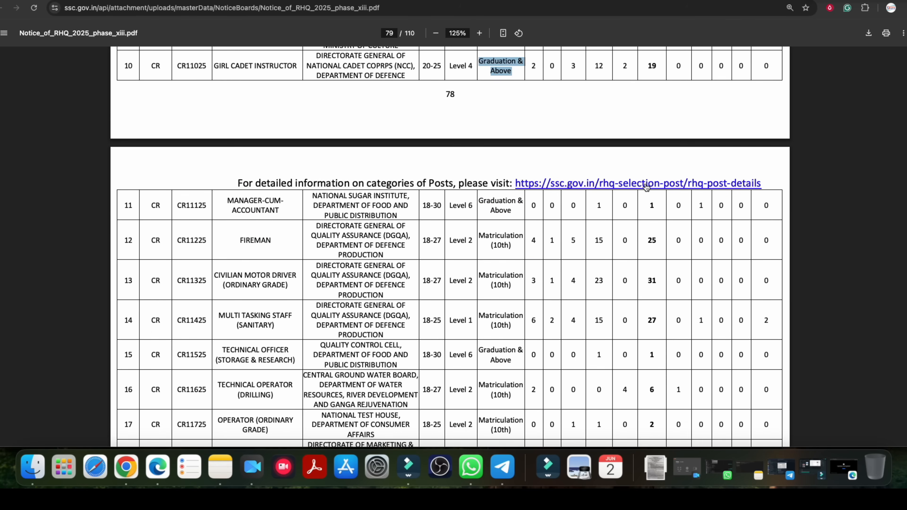
Open the post details link in the notice and look through the list of Selection Posts examinations.
left_click(648, 186)
left_click(135, 152)
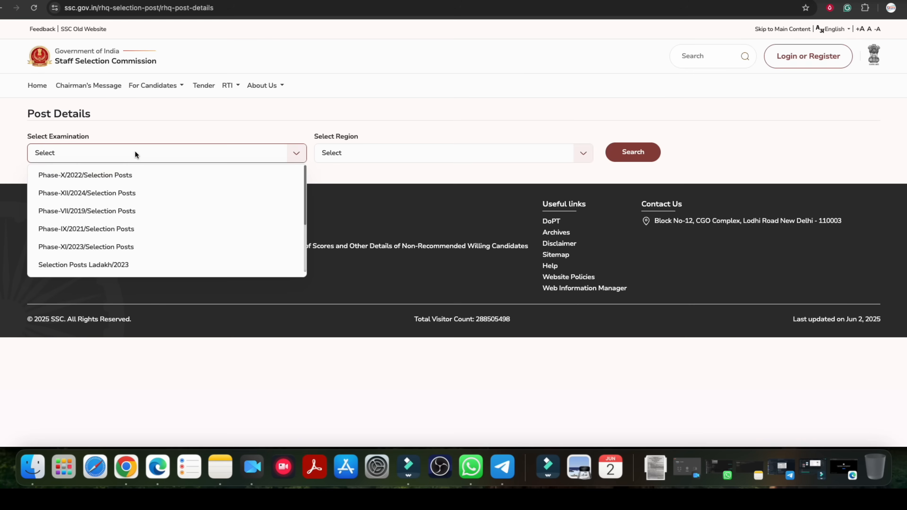
scroll(107, 253, "down", 5)
scroll(129, 254, "up", 5)
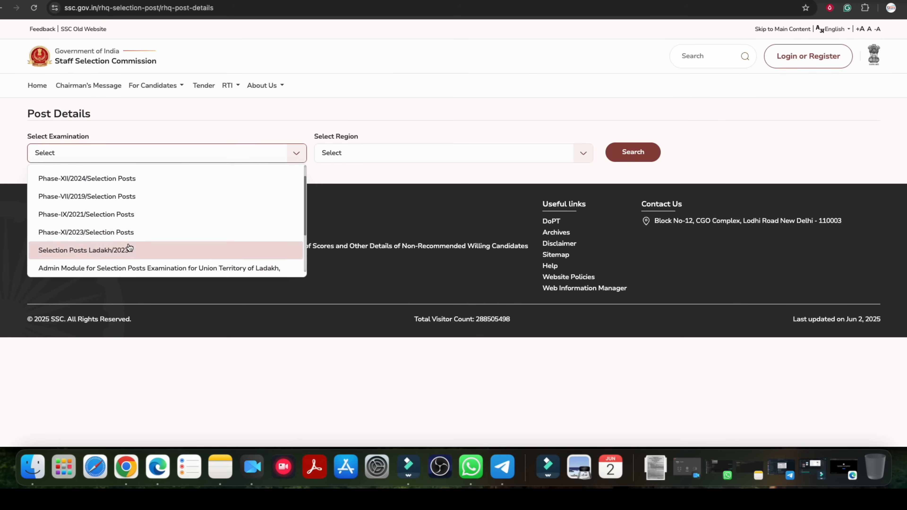
Go back to the notice PDF, zoom it to 150% and examine the Central Region posts on page 79.
left_click(1, 5)
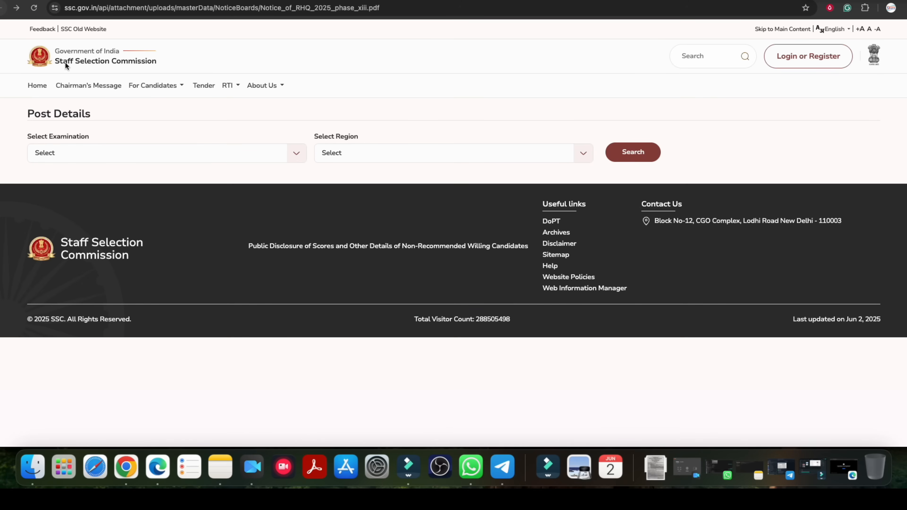
left_click(479, 33)
left_click(480, 33)
left_click(479, 33)
left_click(480, 33)
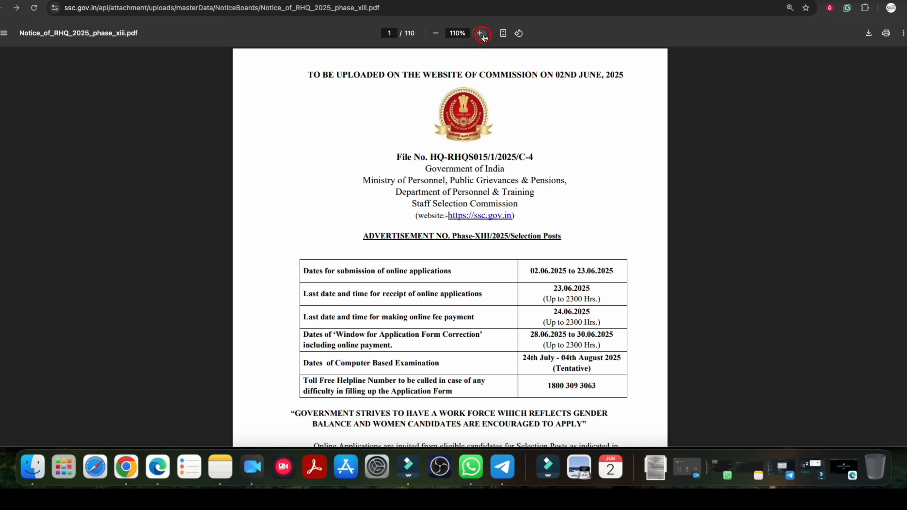
scroll(875, 337, "down", 20)
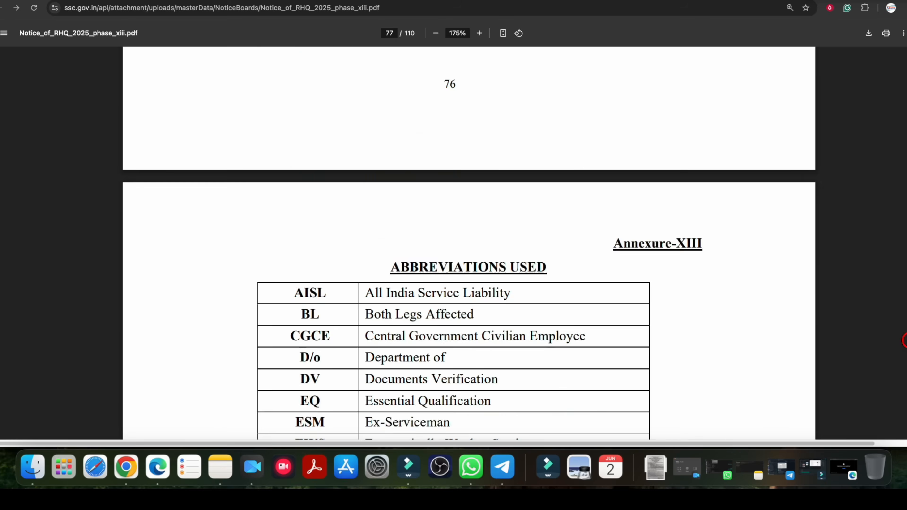
left_click(435, 33)
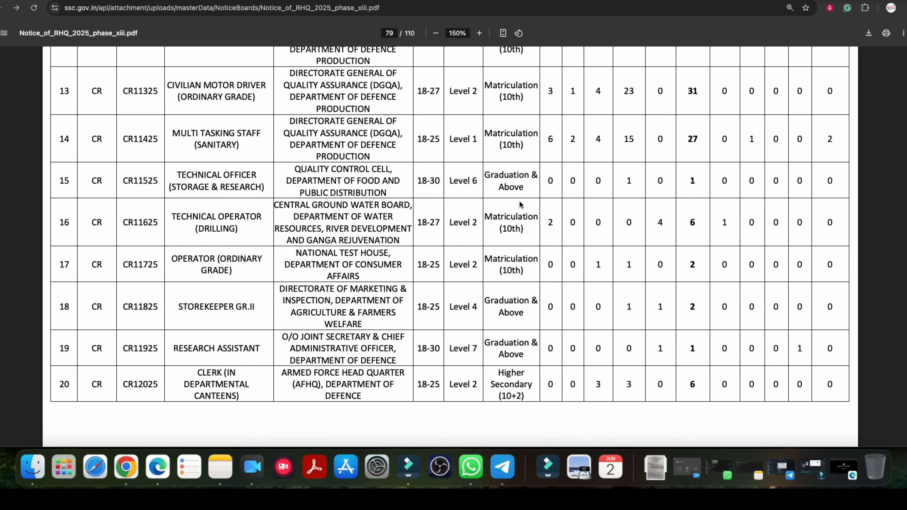
scroll(252, 220, "down", 2)
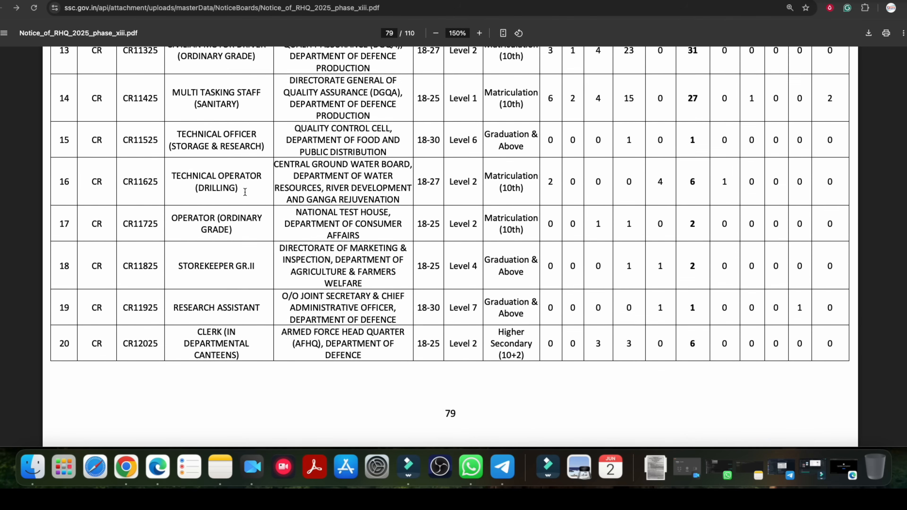
Return to the application form and change the post code to CR10325.
left_click(112, 1)
left_click(255, 172)
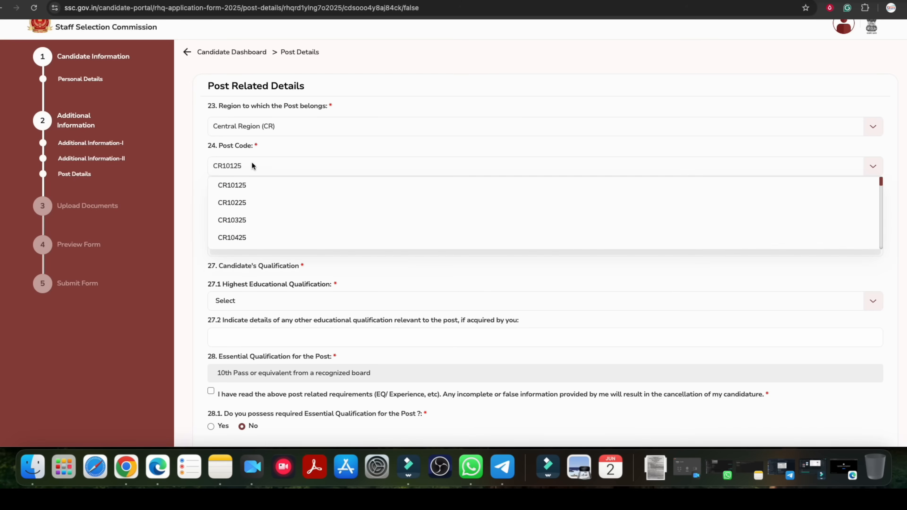
left_click(252, 225)
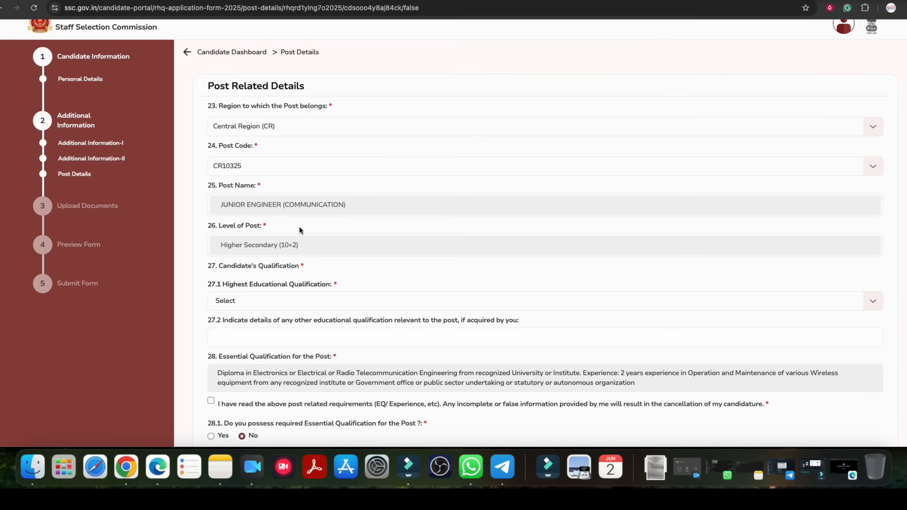
Examine the level of post and the candidate's qualification fields for the selected Junior Engineer (Communication) post.
scroll(300, 230, "down", 2)
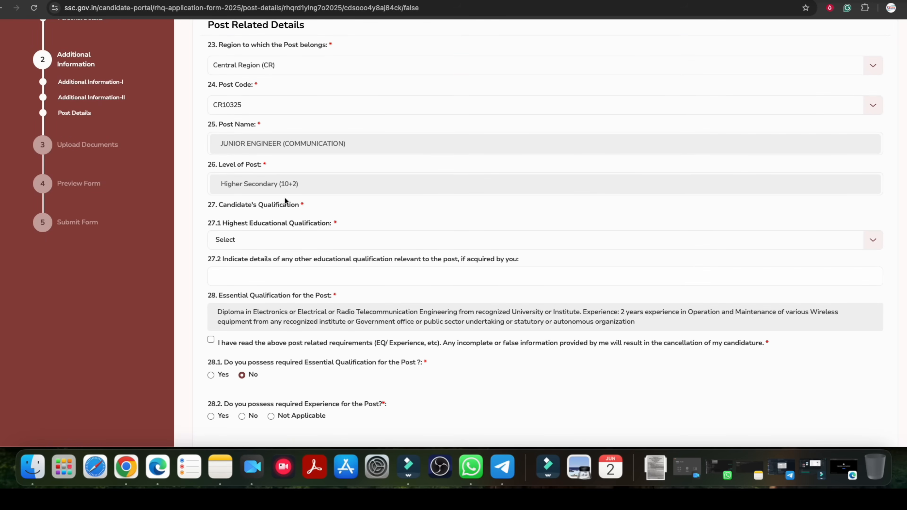
left_click_drag(237, 187, 288, 184)
scroll(299, 219, "down", 1)
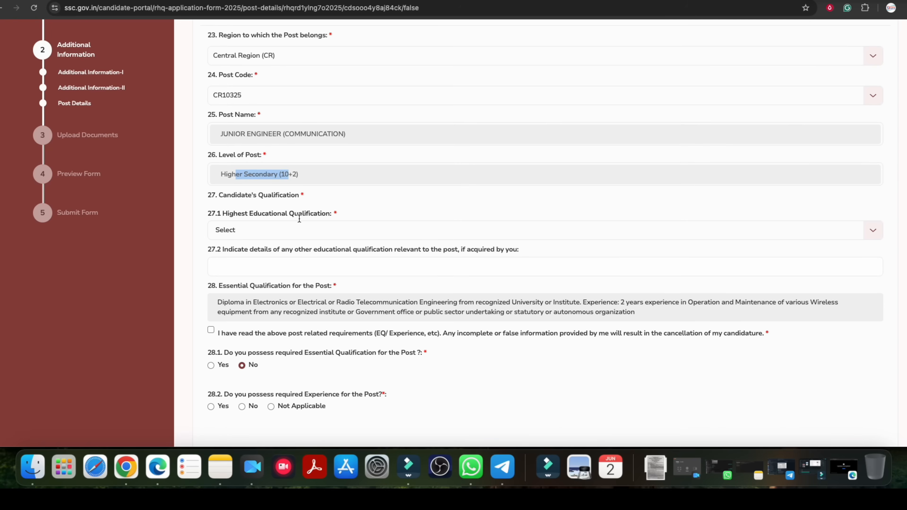
left_click(263, 230)
left_click(265, 231)
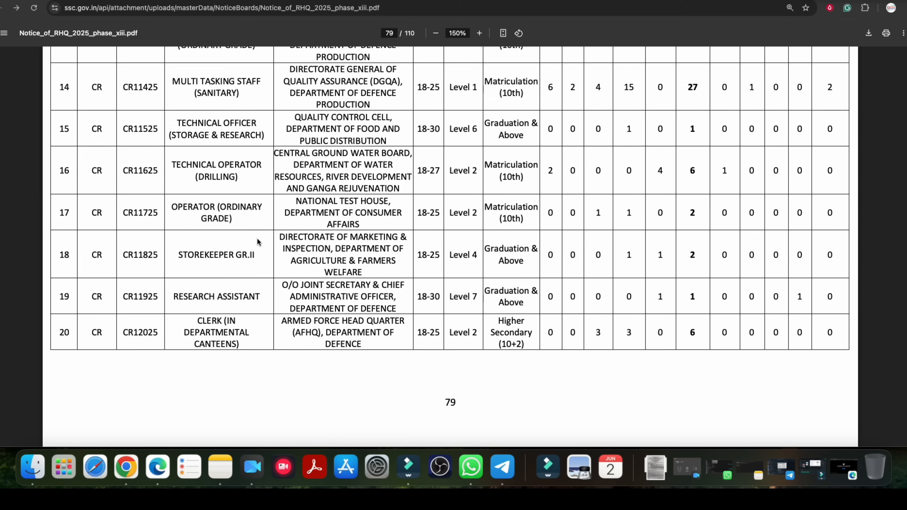
Examine the remaining Central Region posts in the notice, including the name and post category number of Chargeman (Aeronautical).
scroll(257, 238, "down", 5)
scroll(260, 238, "down", 8)
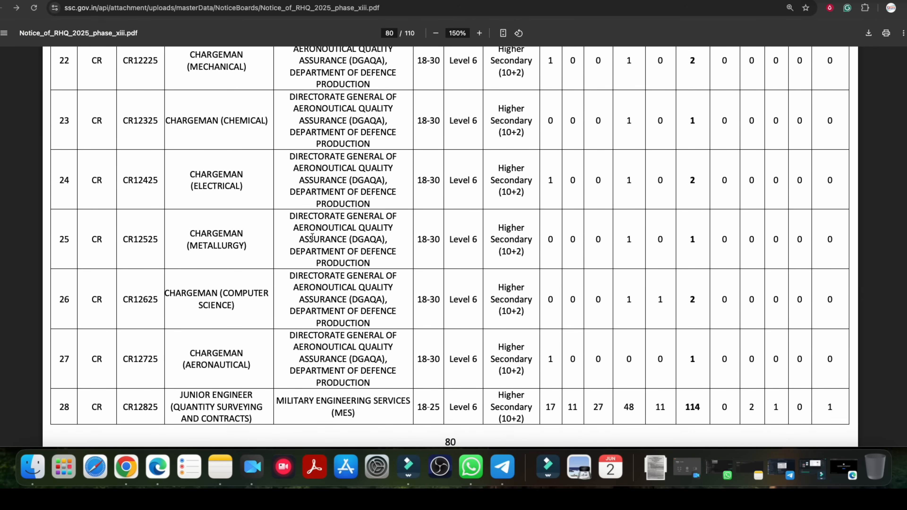
scroll(234, 243, "down", 5)
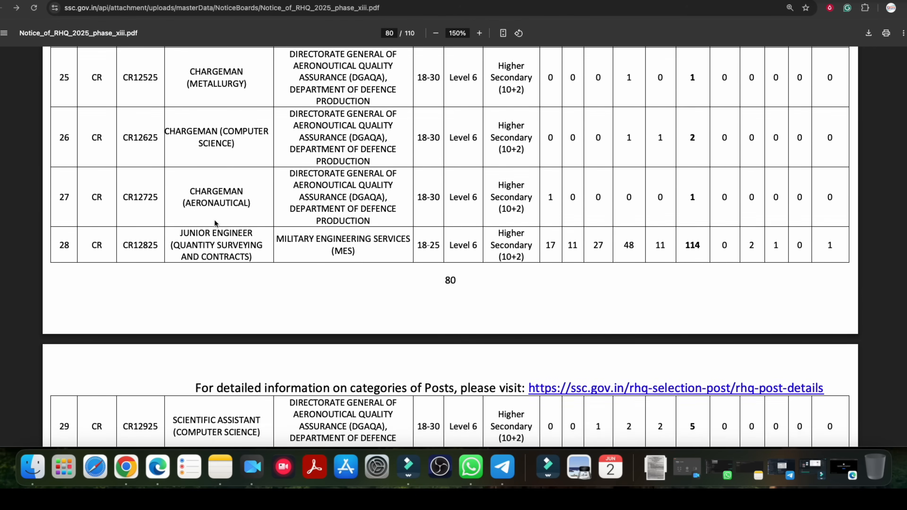
left_click_drag(202, 144, 250, 145)
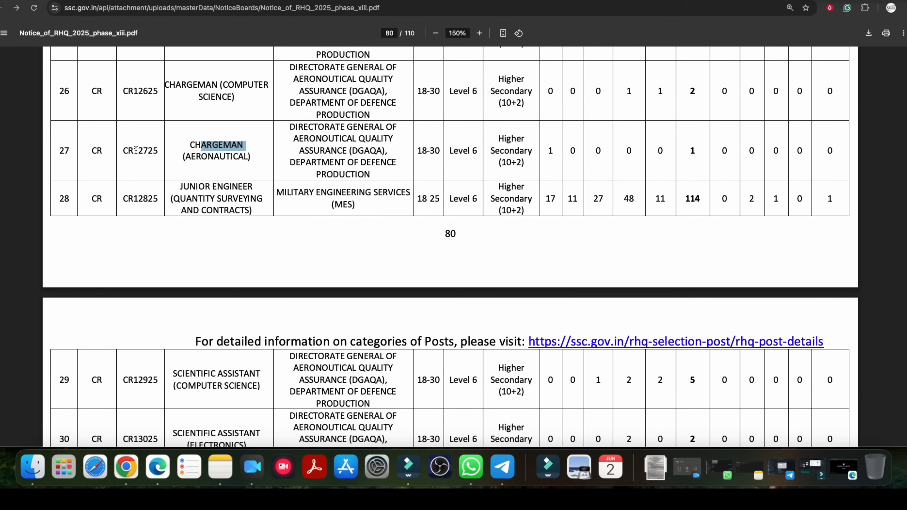
left_click_drag(124, 151, 157, 152)
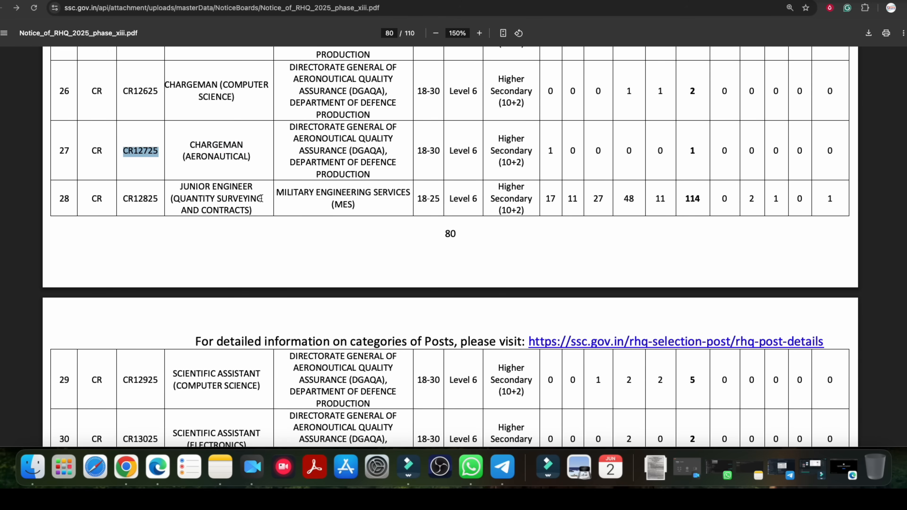
scroll(261, 198, "down", 5)
scroll(261, 198, "down", 10)
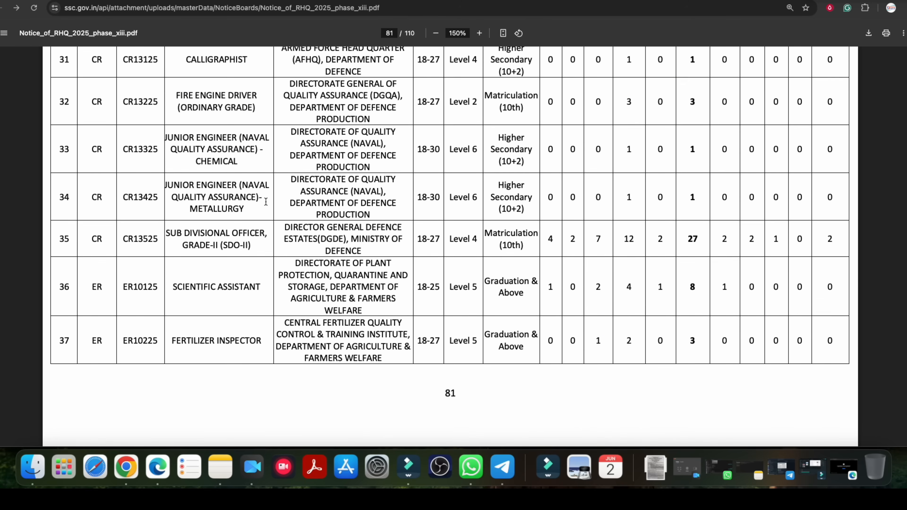
Return to the application form and review its post details, from region and post code through to age relaxation.
left_click(93, 0)
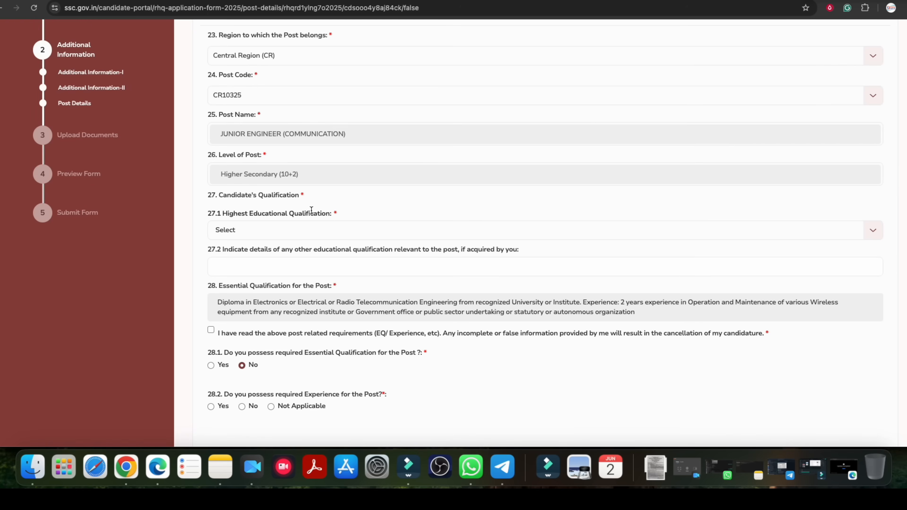
scroll(311, 210, "down", 5)
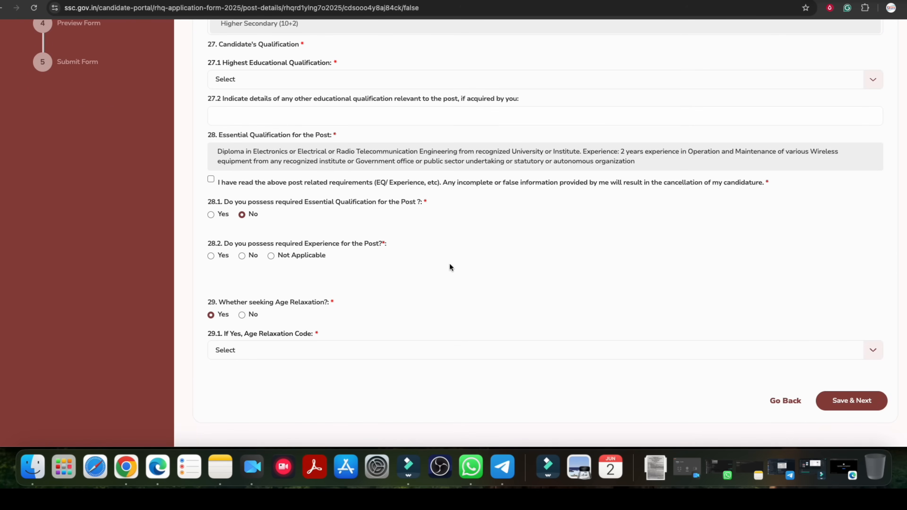
scroll(322, 231, "up", 5)
scroll(272, 149, "down", 1)
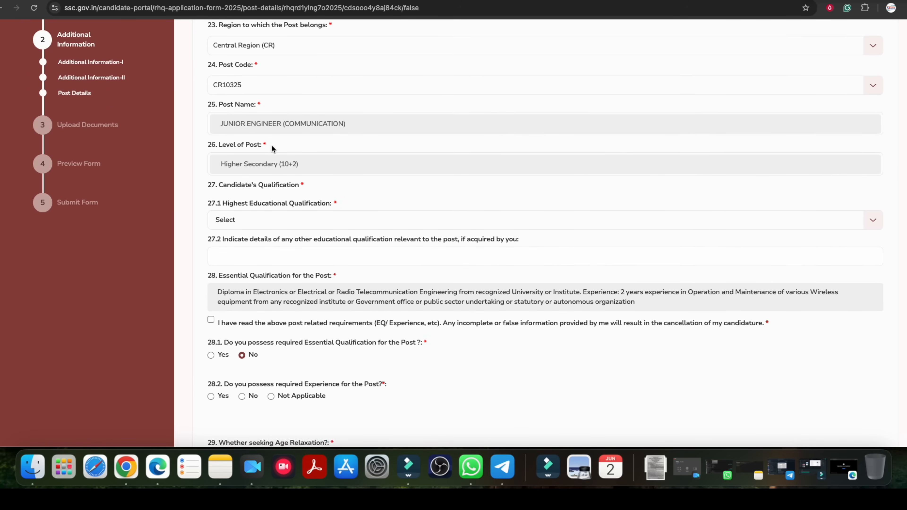
scroll(250, 172, "up", 4)
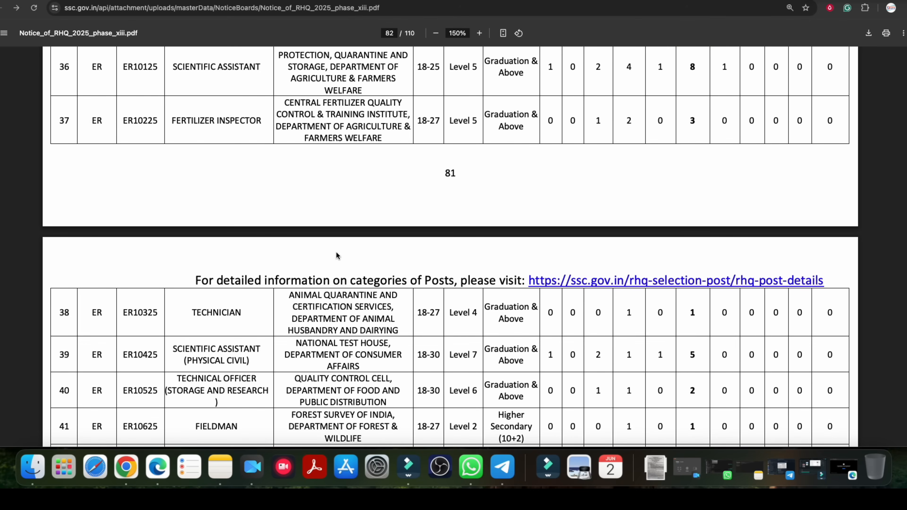
Return to the notice and look up the Library Clerk post and its region in the Eastern Region list.
scroll(337, 251, "down", 10)
scroll(338, 251, "down", 10)
scroll(336, 255, "up", 7)
left_click_drag(201, 129, 229, 130)
left_click(230, 130)
left_click_drag(89, 129, 98, 130)
left_click(134, 130)
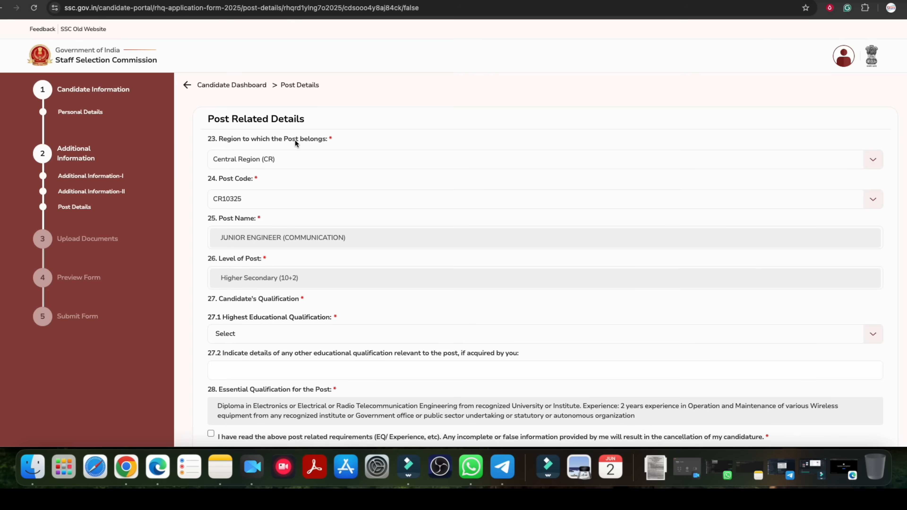
Set the application form's region to Eastern Region (ER) and select Library Clerk's post code ER11225, checking it against the notice.
left_click(256, 163)
left_click(260, 198)
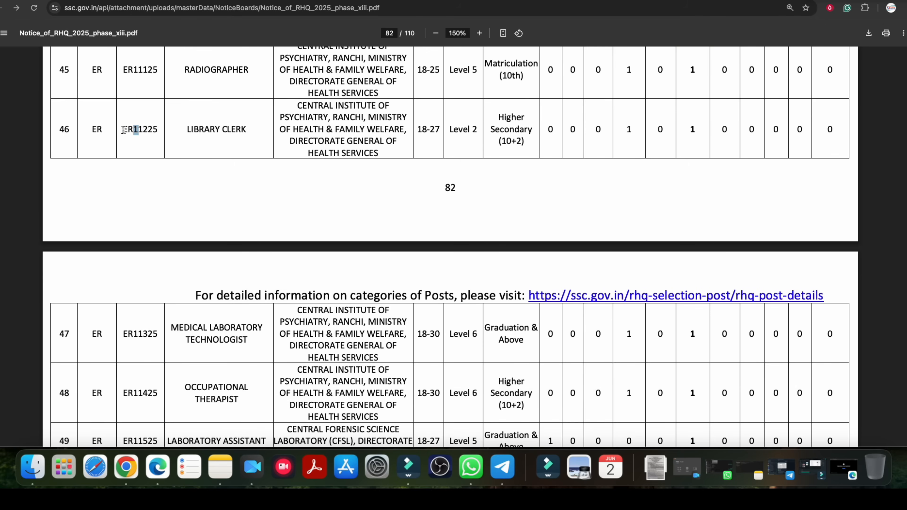
left_click(128, 131)
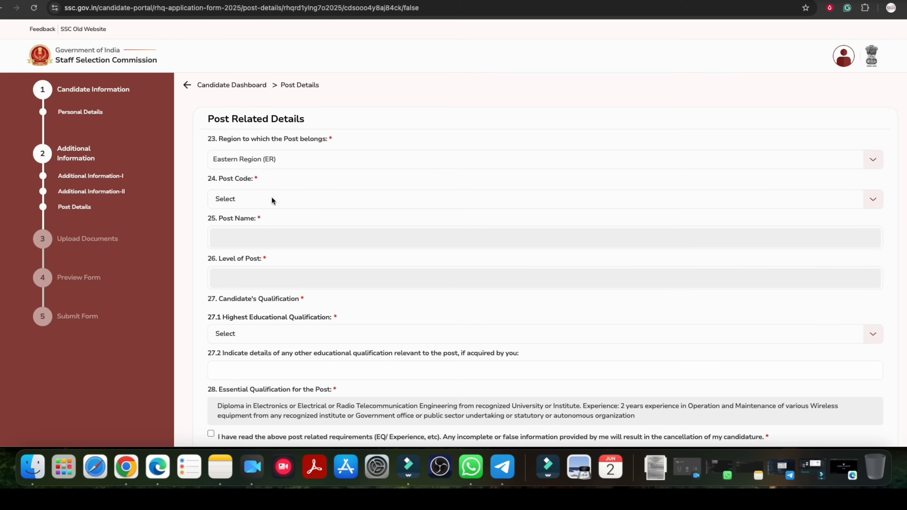
left_click(271, 200)
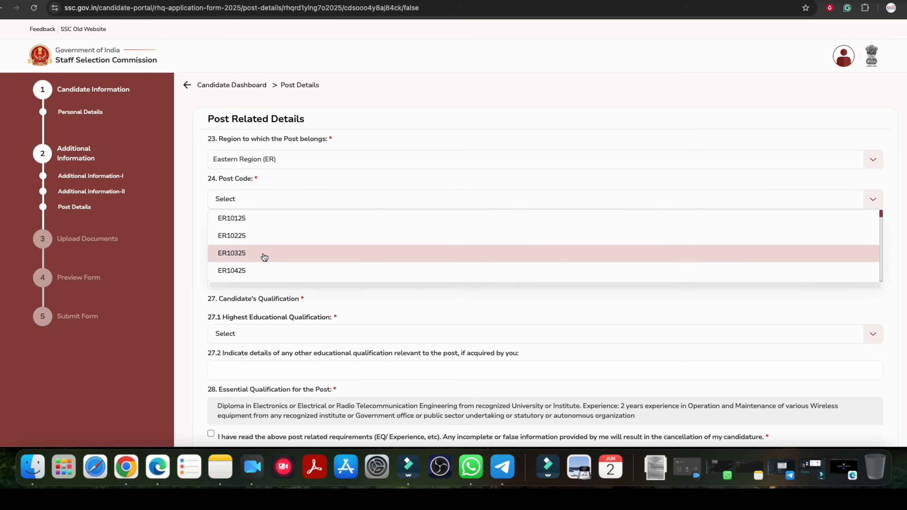
scroll(274, 257, "down", 3)
scroll(264, 253, "up", 2)
scroll(252, 248, "up", 5)
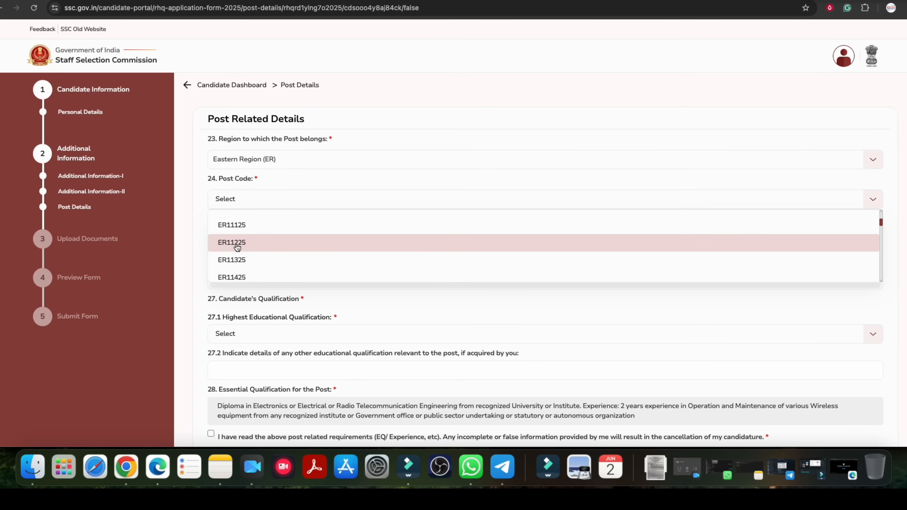
left_click(243, 243)
scroll(256, 247, "down", 3)
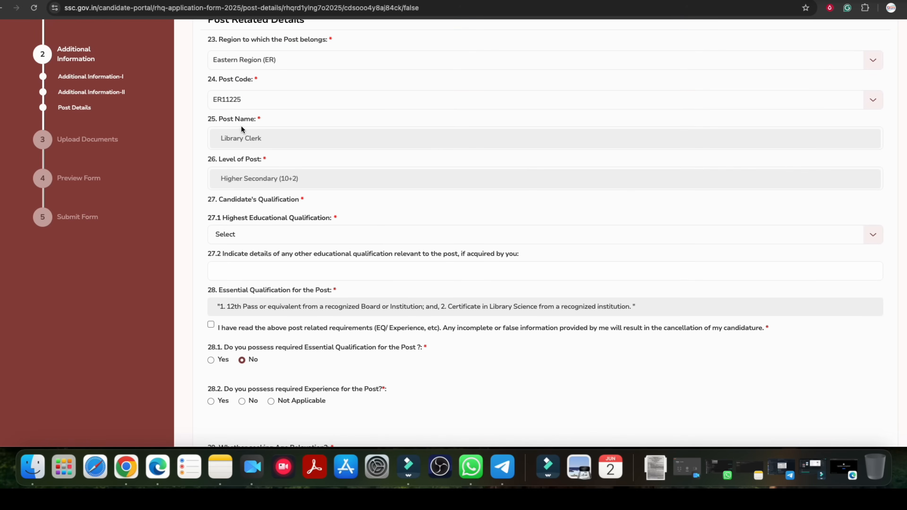
Examine the Library Clerk post's highest qualification options, age relaxation fields and essential qualification text.
left_click(270, 234)
left_click(272, 235)
scroll(278, 234, "down", 7)
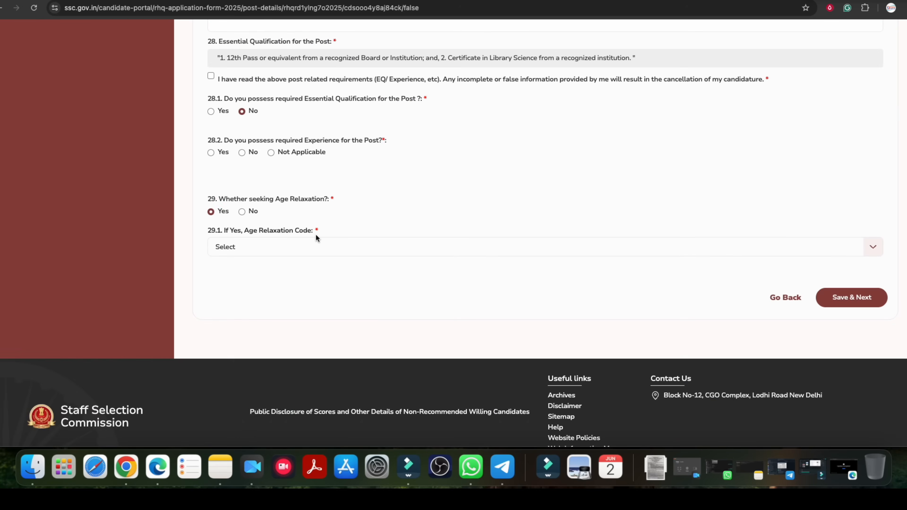
scroll(316, 235, "up", 4)
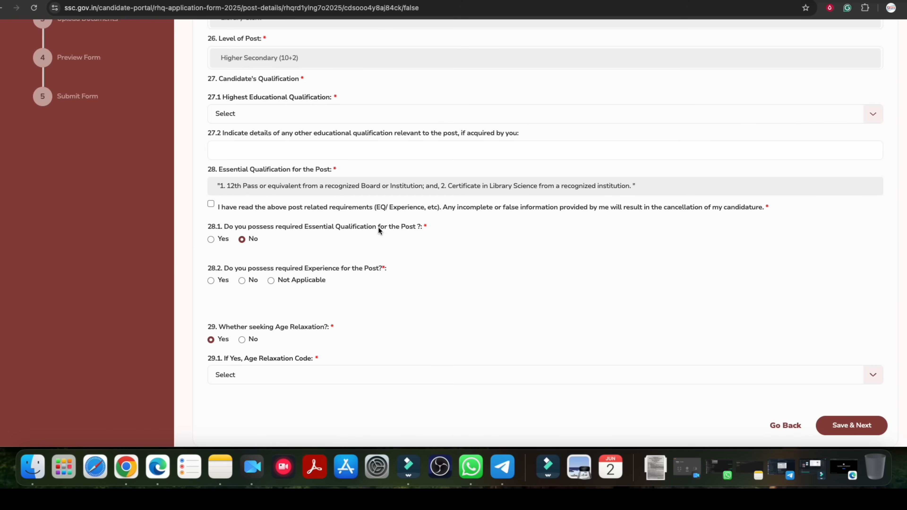
scroll(371, 226, "up", 2)
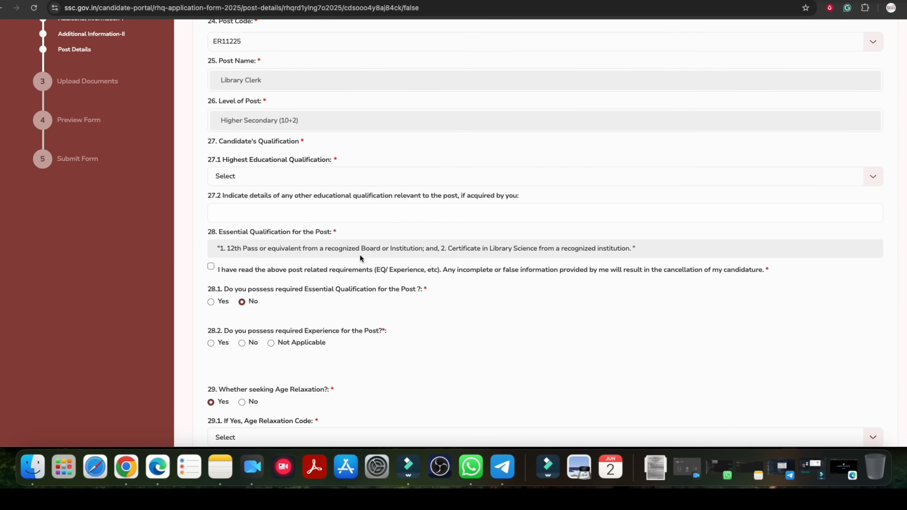
left_click_drag(255, 248, 370, 249)
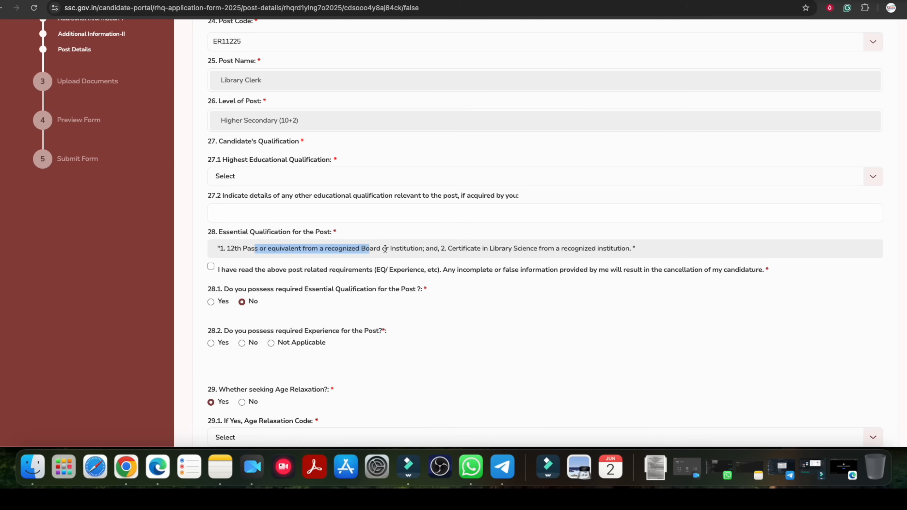
left_click_drag(453, 252, 550, 252)
left_click(550, 252)
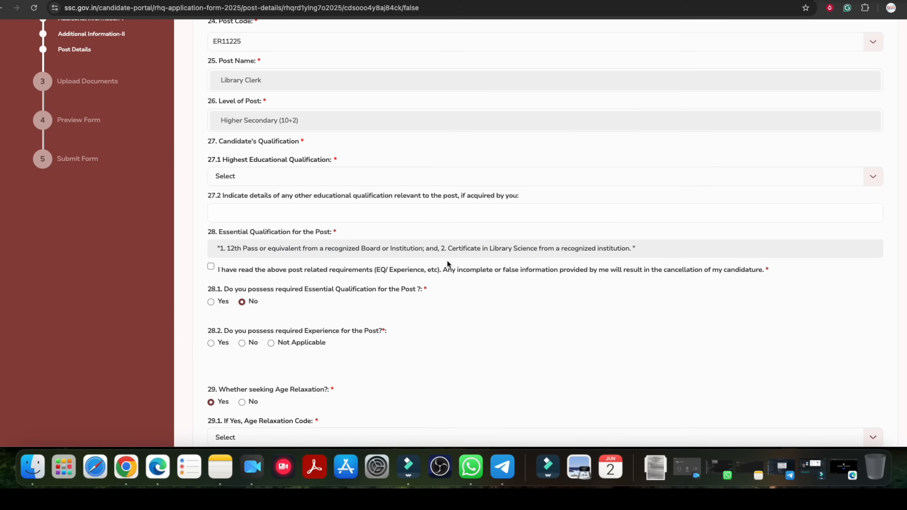
Return to the notice and browse the other Eastern Region posts with their required qualification levels.
left_click(200, 0)
scroll(383, 249, "down", 8)
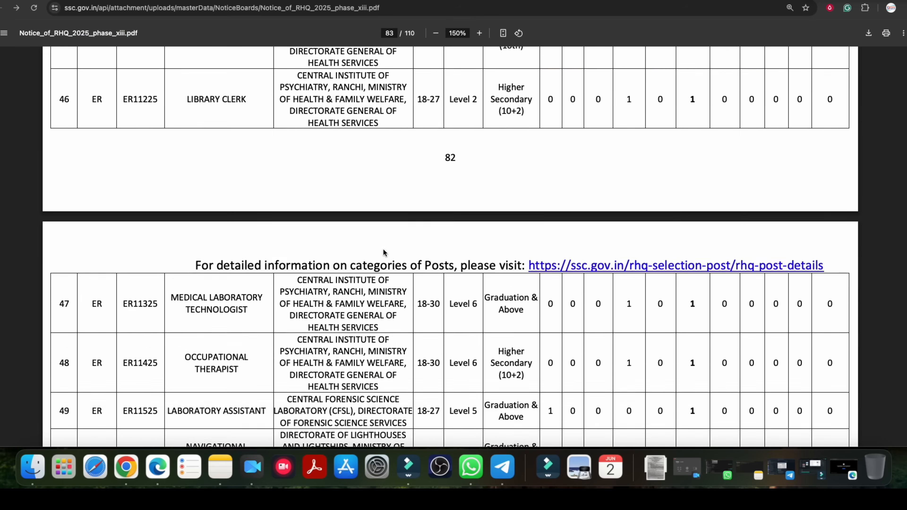
scroll(322, 253, "down", 15)
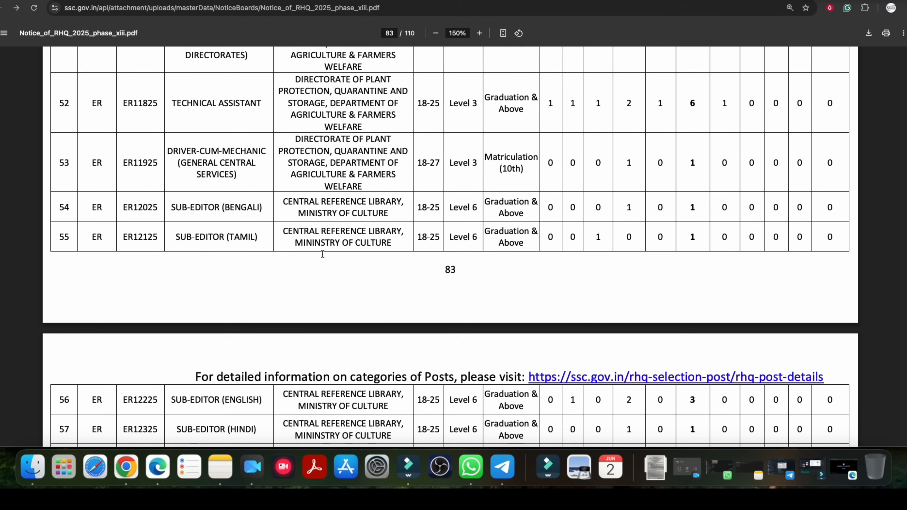
scroll(322, 254, "down", 16)
scroll(322, 255, "up", 5)
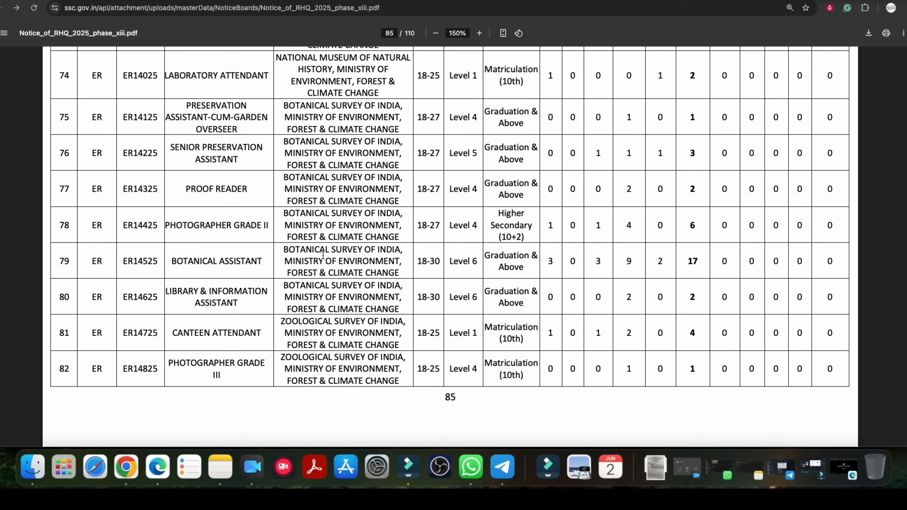
scroll(316, 260, "down", 1)
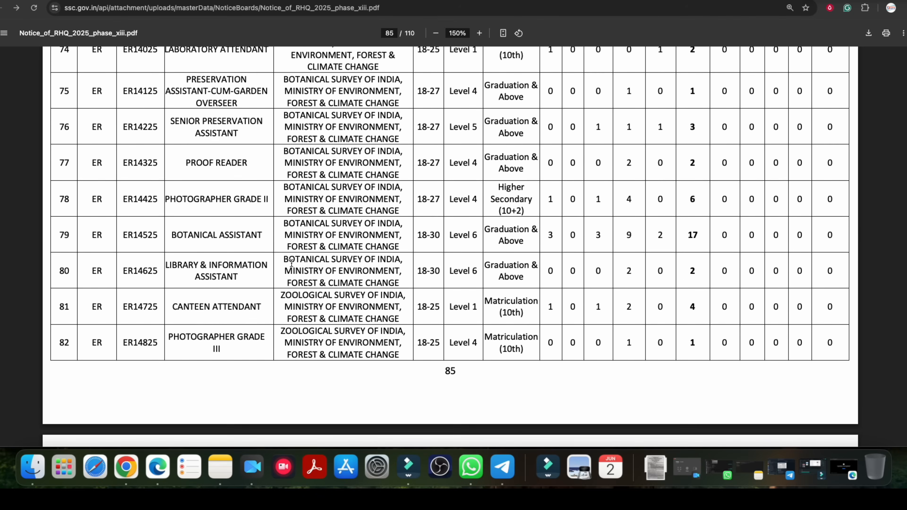
scroll(288, 266, "up", 14)
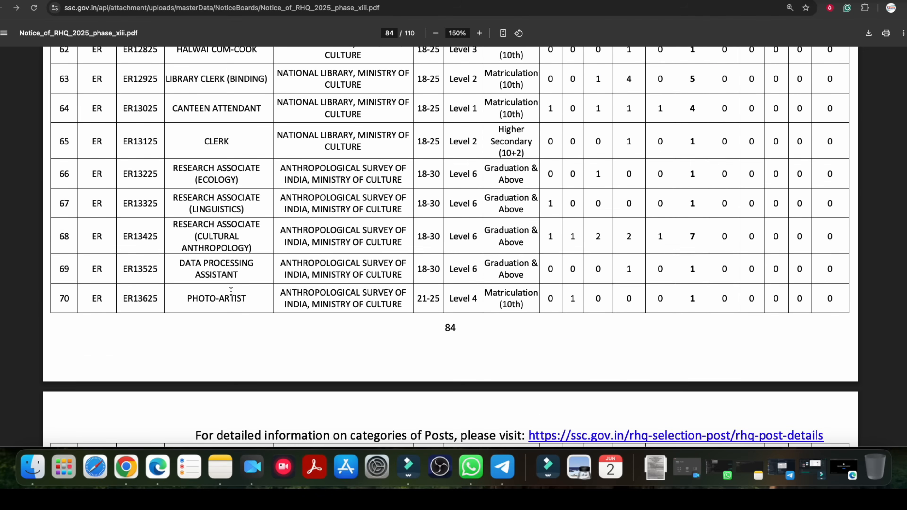
scroll(326, 264, "up", 20)
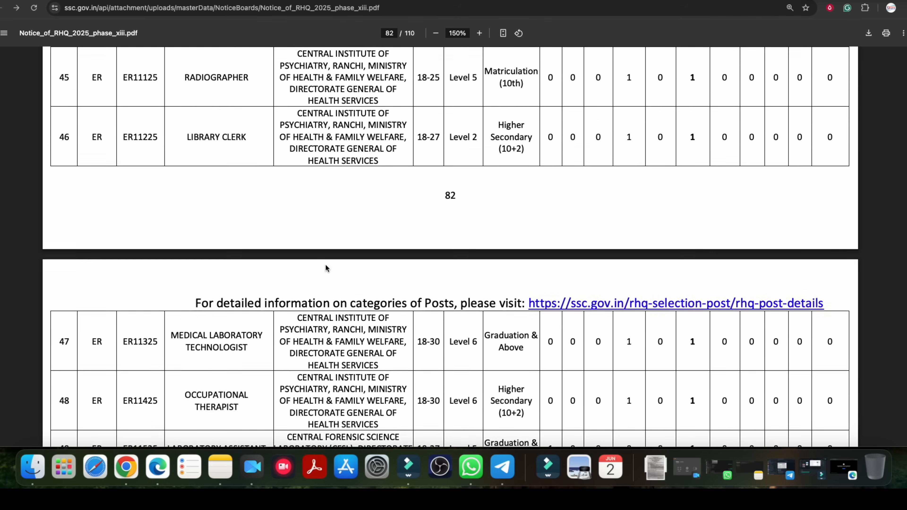
Look up the Multi Tasking Staff (Sanitary) post and its code in the notice's Central Region list.
scroll(326, 265, "up", 4)
scroll(336, 255, "up", 20)
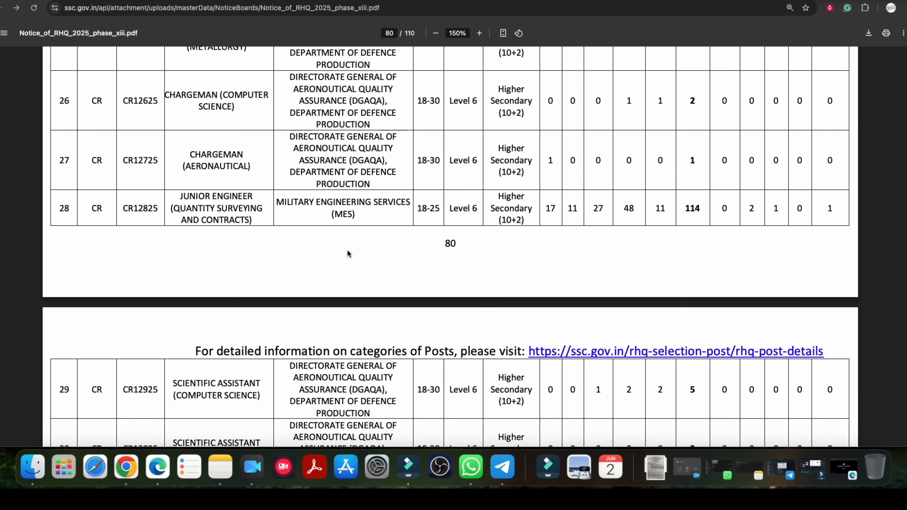
scroll(348, 251, "up", 2)
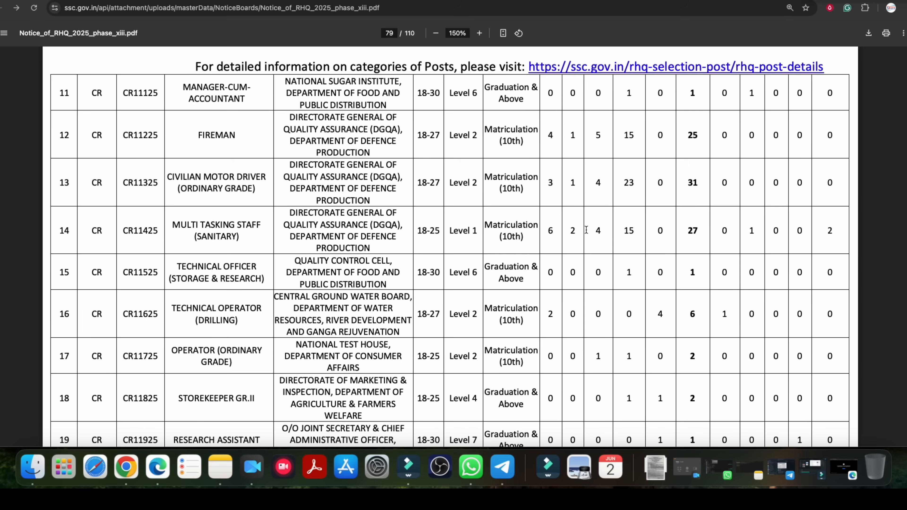
left_click_drag(124, 233, 451, 242)
left_click(149, 234)
left_click(226, 237)
Return to the application form, set the region to Central Region (CR) and open the post code choices.
left_click(175, 1)
scroll(273, 163, "up", 1)
scroll(275, 165, "up", 5)
left_click(257, 145)
left_click(252, 167)
left_click(246, 182)
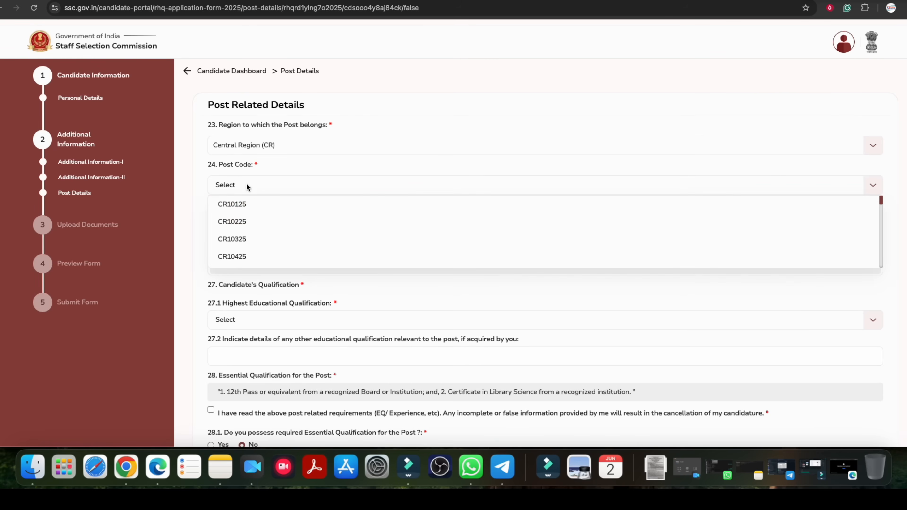
Recheck the Multi Tasking Staff (Sanitary) code in the notice and set the form's post code to CR11425.
left_click(157, 0)
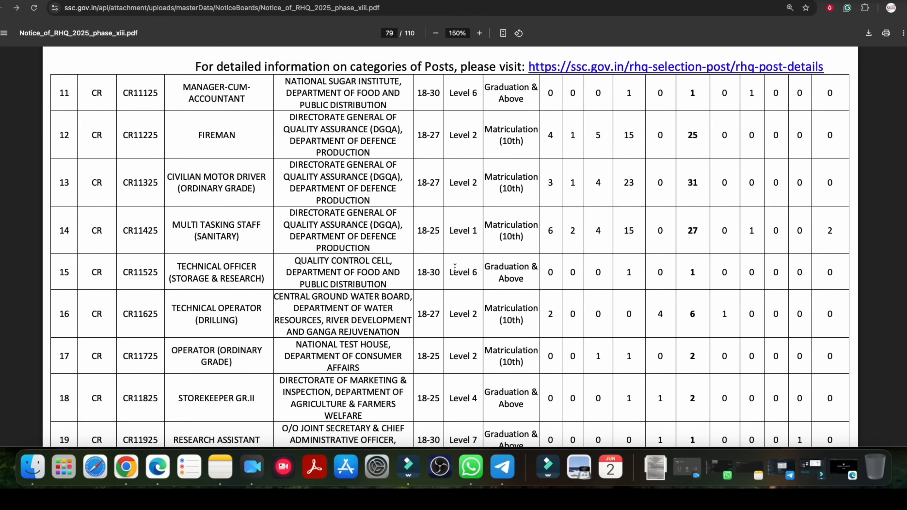
left_click_drag(133, 232, 152, 229)
left_click(91, 0)
scroll(275, 242, "down", 3)
scroll(275, 242, "up", 3)
scroll(270, 243, "down", 6)
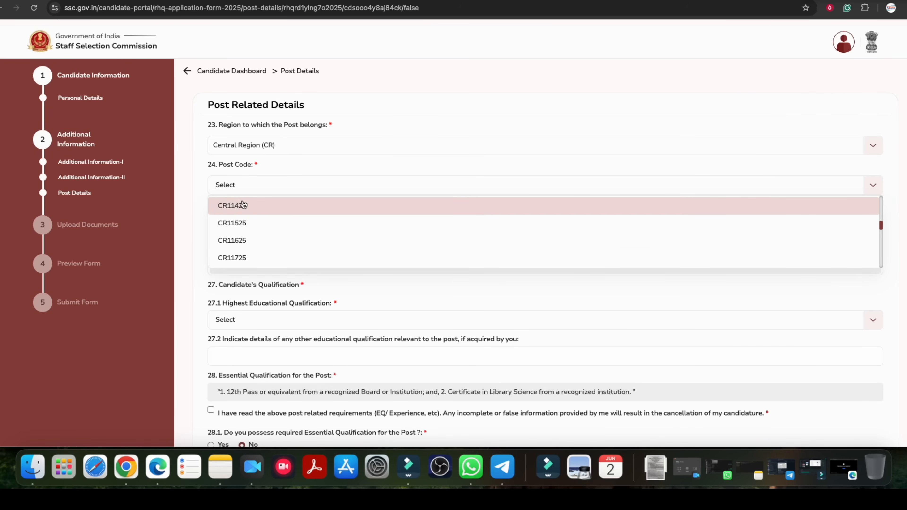
left_click(233, 205)
scroll(291, 252, "down", 3)
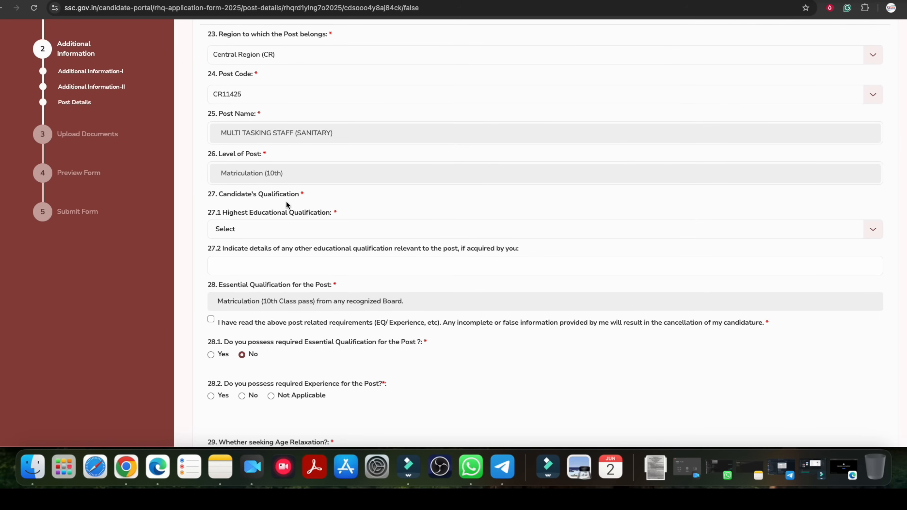
Review the post's essential qualification and set the highest educational qualification to Higher Secondary (10+2), leaving other qualification details blank.
scroll(342, 248, "down", 1)
left_click_drag(267, 265, 398, 265)
left_click(259, 195)
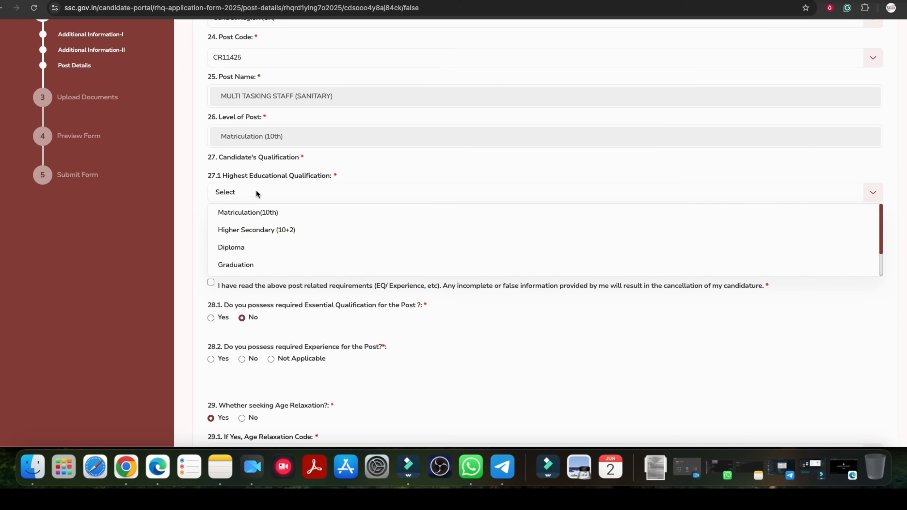
left_click(265, 235)
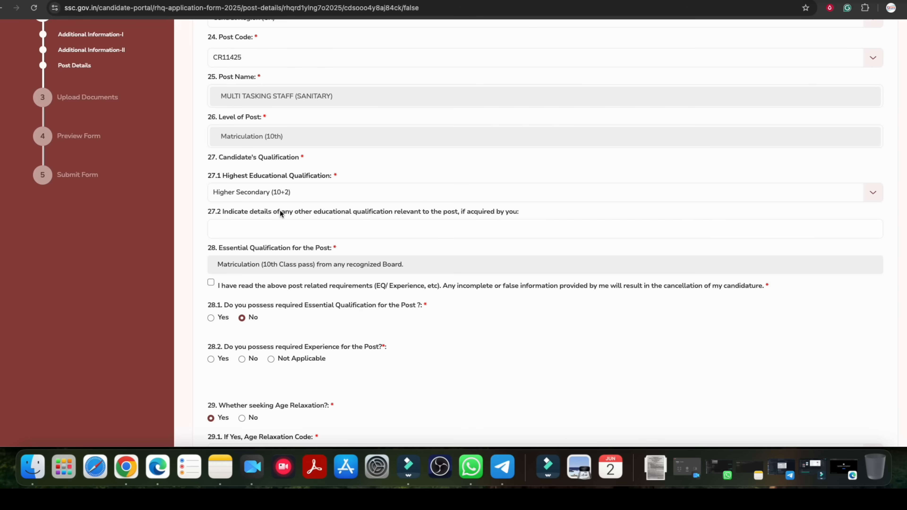
left_click_drag(325, 214, 378, 216)
left_click(343, 229)
Accept the declaration of having read the post requirements and answer Yes to possessing the essential qualification.
scroll(365, 266, "down", 2)
left_click(217, 234)
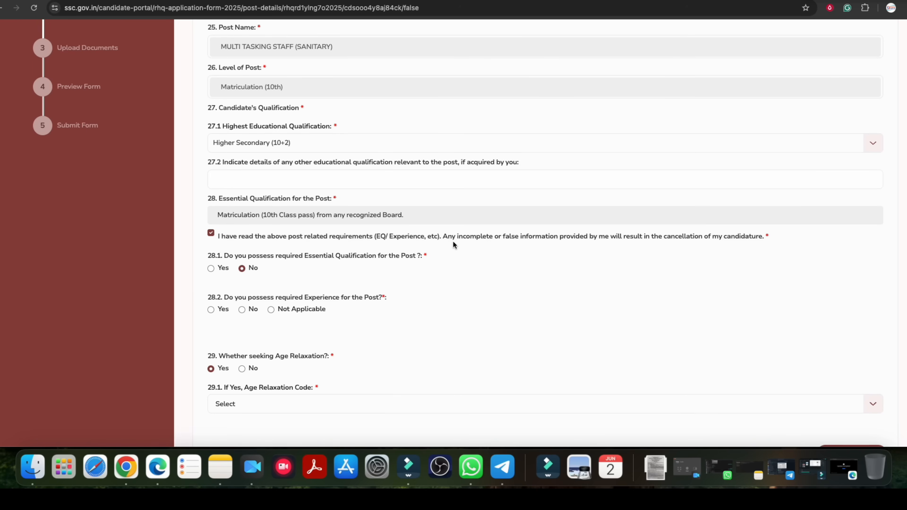
scroll(411, 248, "down", 1)
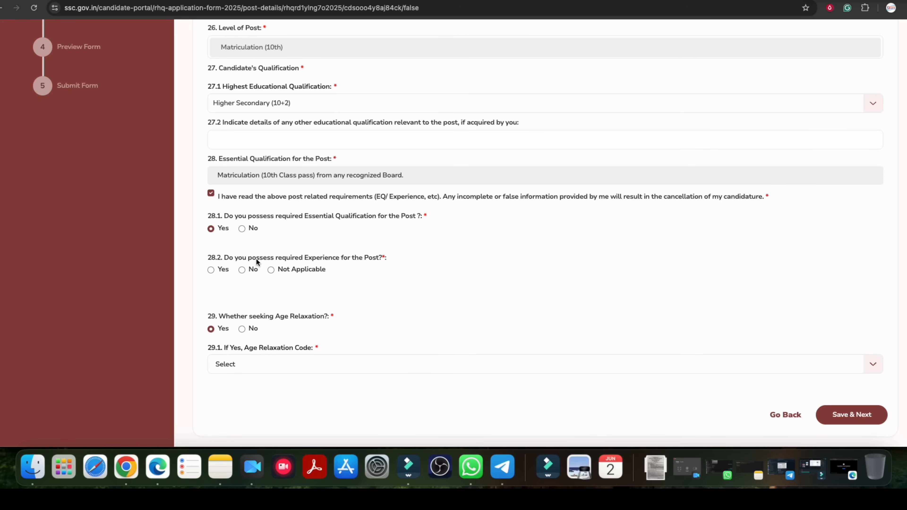
Answer Not Applicable to possessing the required experience for the post.
scroll(257, 258, "down", 1)
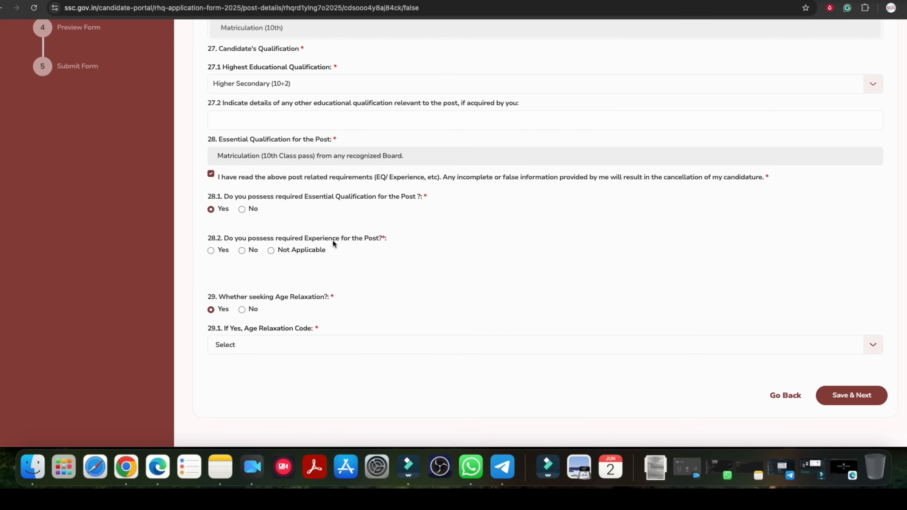
left_click(211, 251)
left_click(271, 250)
scroll(275, 273, "down", 4)
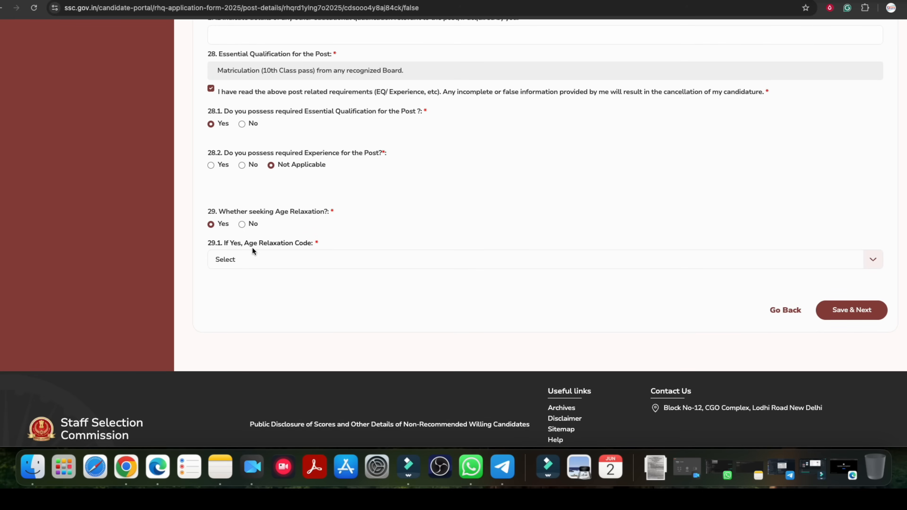
Answer No to seeking age relaxation, then save the post details and proceed to the photograph and signature page.
left_click(244, 260)
left_click(249, 278)
left_click(242, 224)
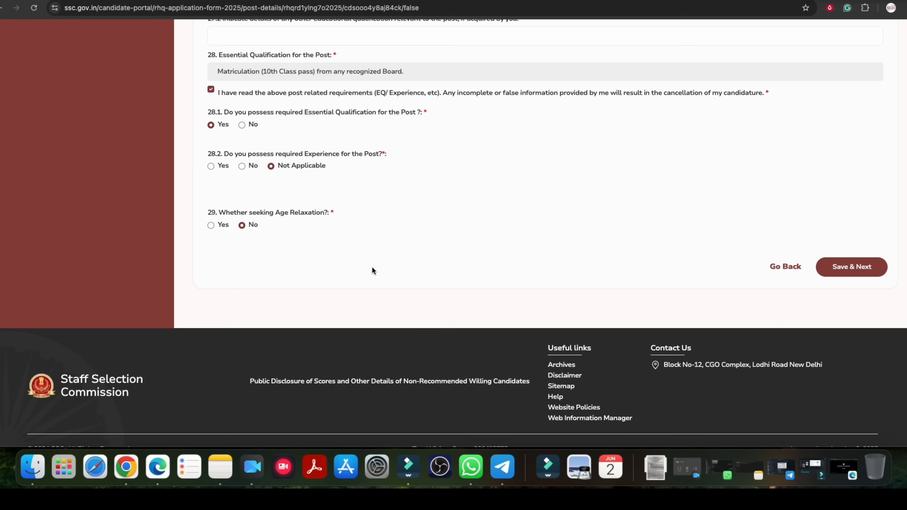
scroll(371, 268, "up", 7)
scroll(372, 265, "down", 8)
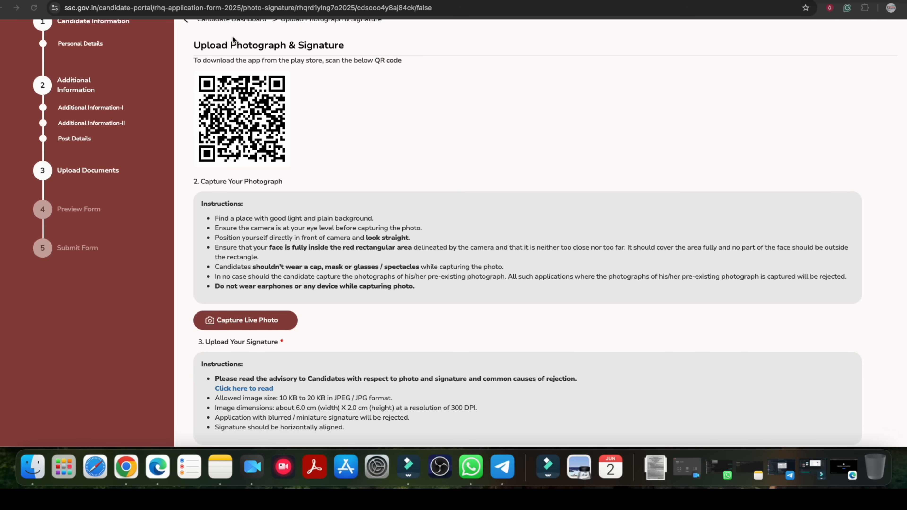
Examine the app download QR code and the instructions for capturing the live photograph and uploading the signature.
scroll(397, 201, "down", 5)
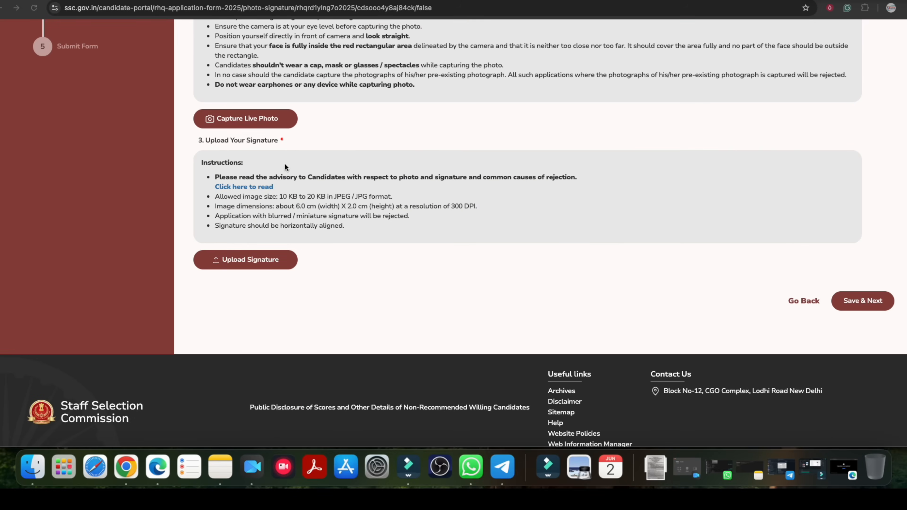
scroll(321, 143, "up", 7)
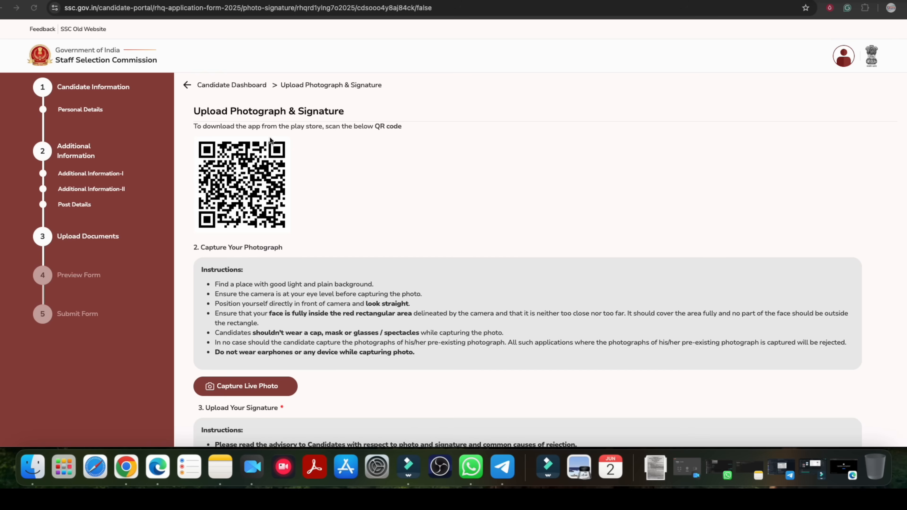
left_click_drag(262, 125, 357, 126)
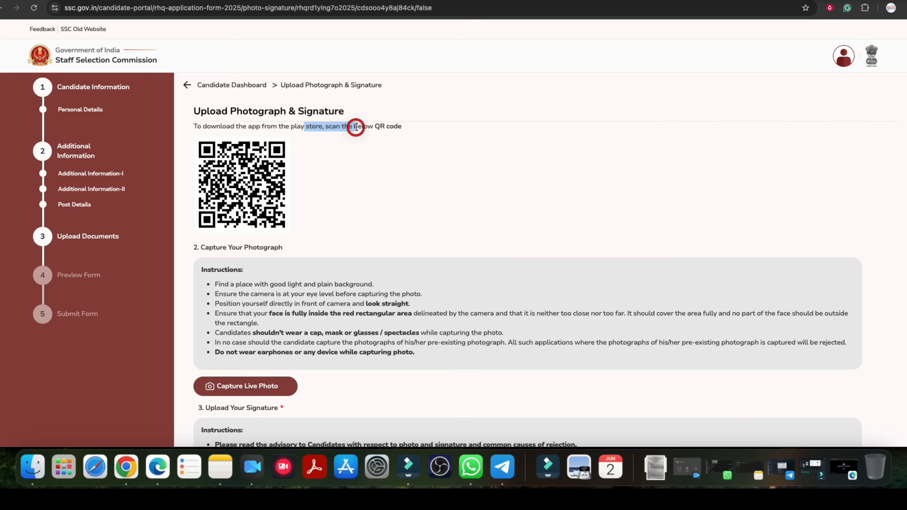
left_click(305, 127)
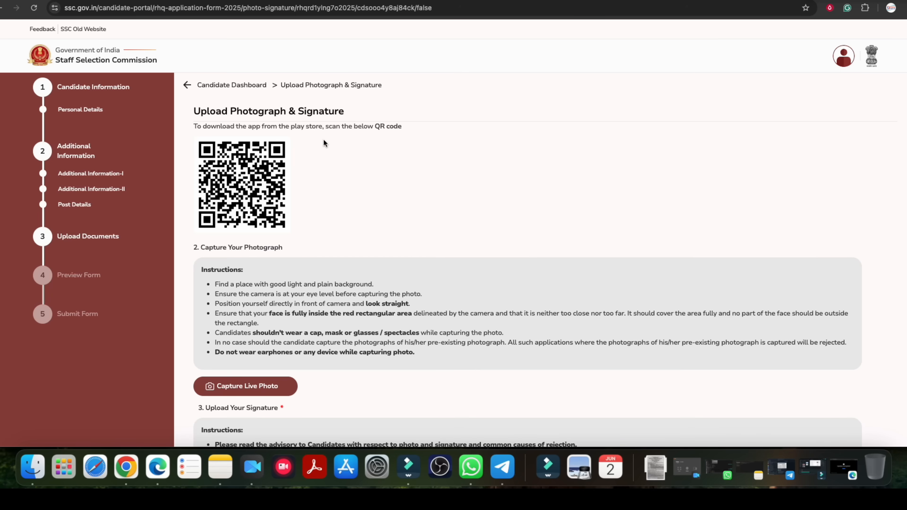
scroll(314, 178, "down", 3)
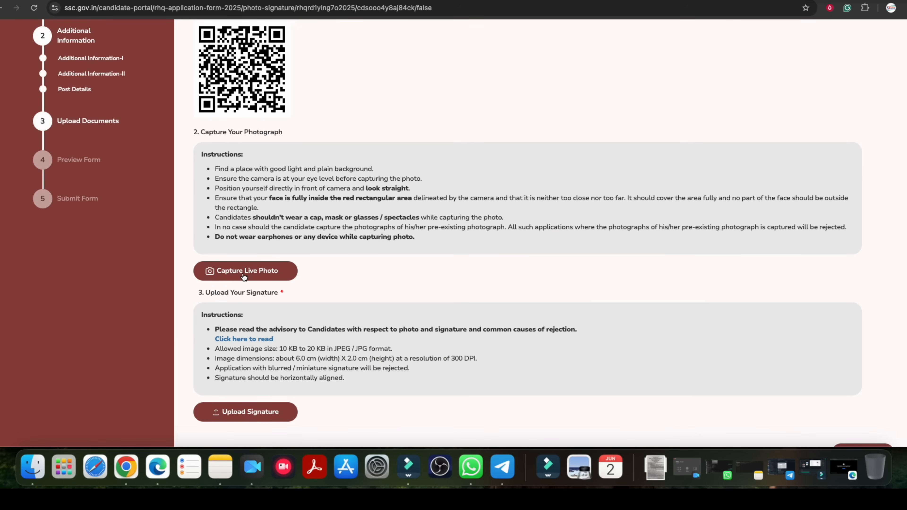
Capture a live photograph of the candidate, allowing camera access while visiting the site, and save it to the application.
left_click(244, 277)
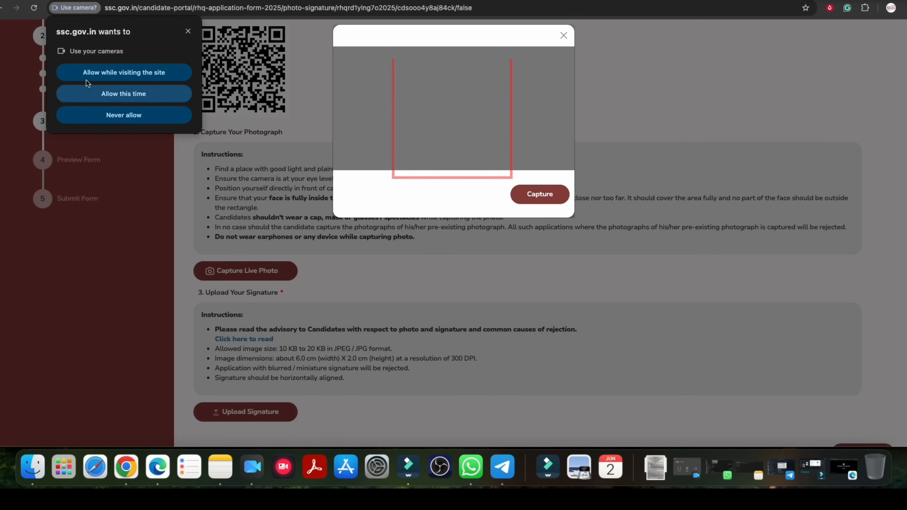
left_click(118, 73)
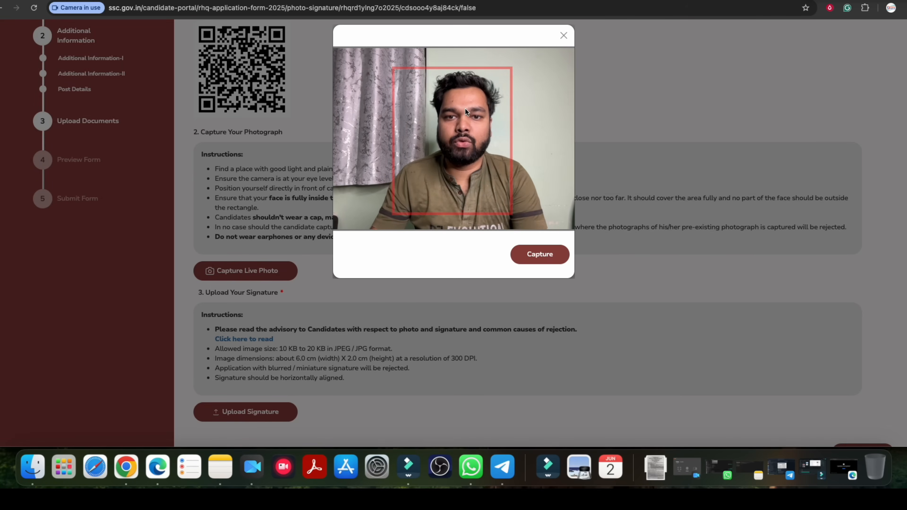
left_click(546, 260)
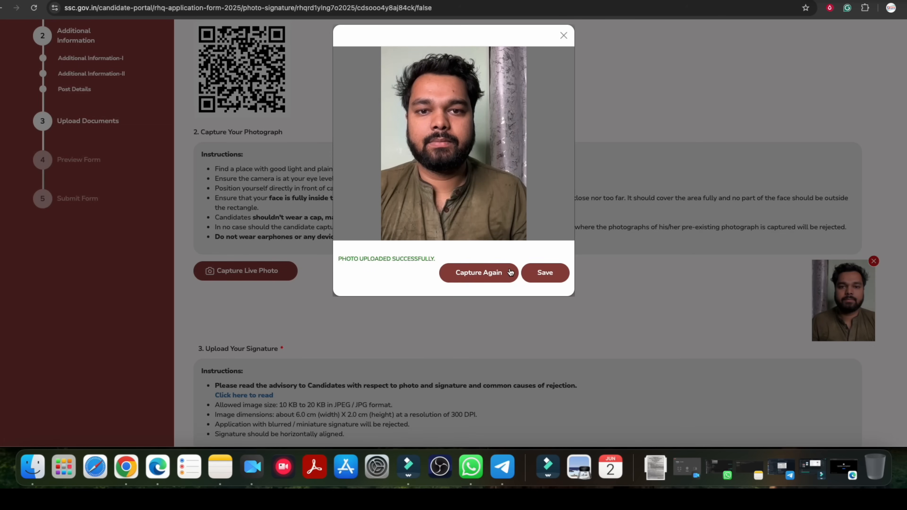
left_click(534, 275)
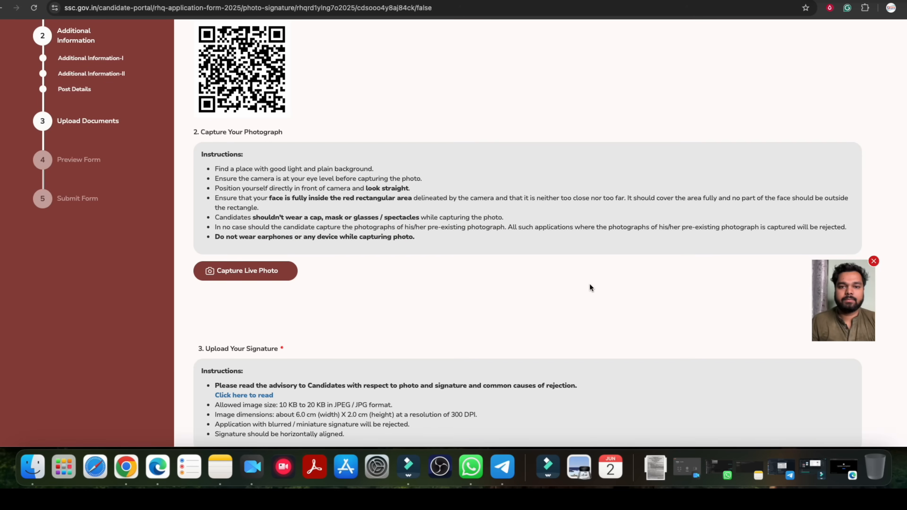
Examine the signature upload instructions, including the allowed image size, format and dimensions.
scroll(375, 252, "down", 1)
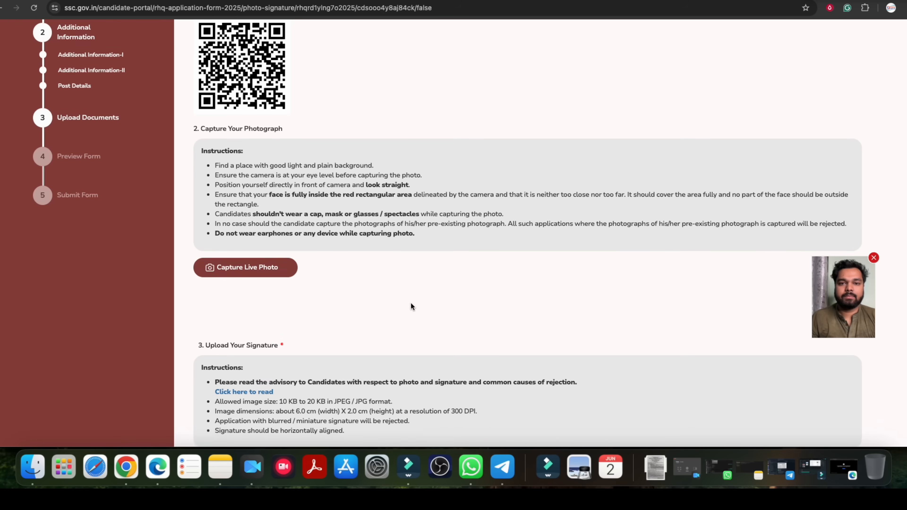
scroll(410, 305, "down", 3)
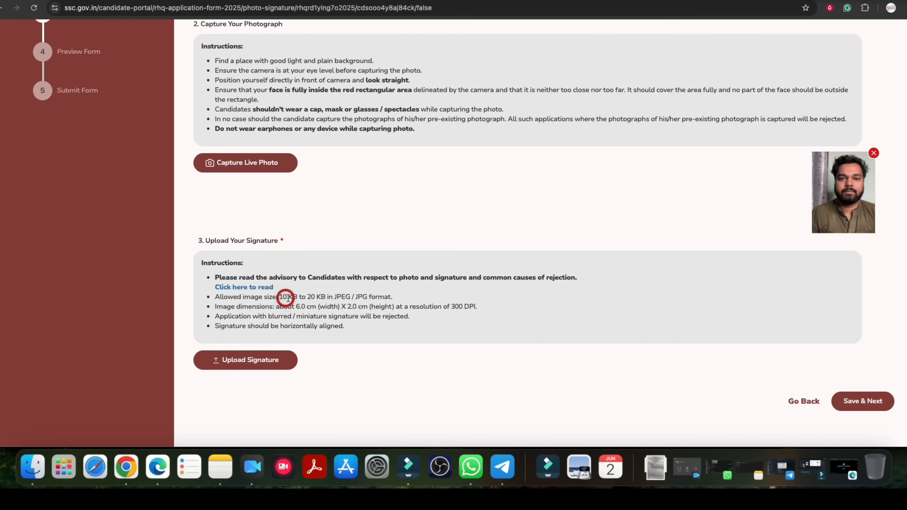
scroll(334, 304, "down", 2)
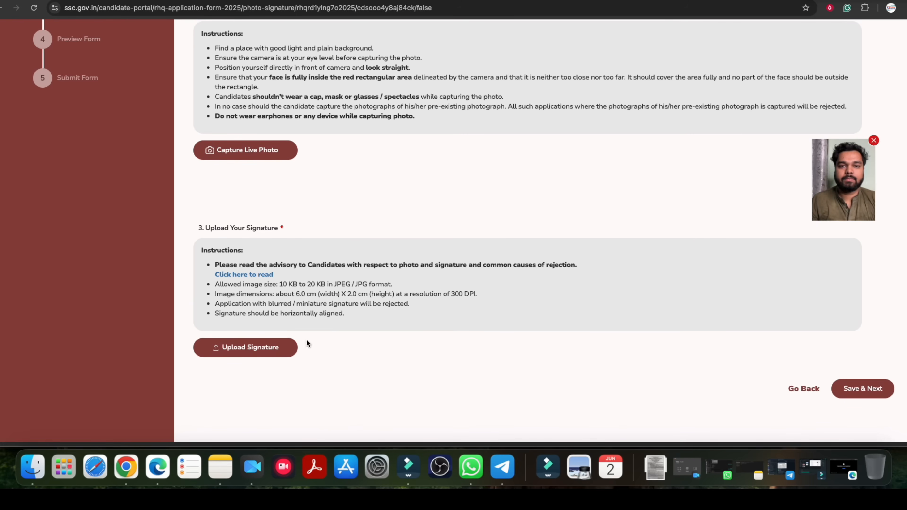
scroll(380, 288, "down", 2)
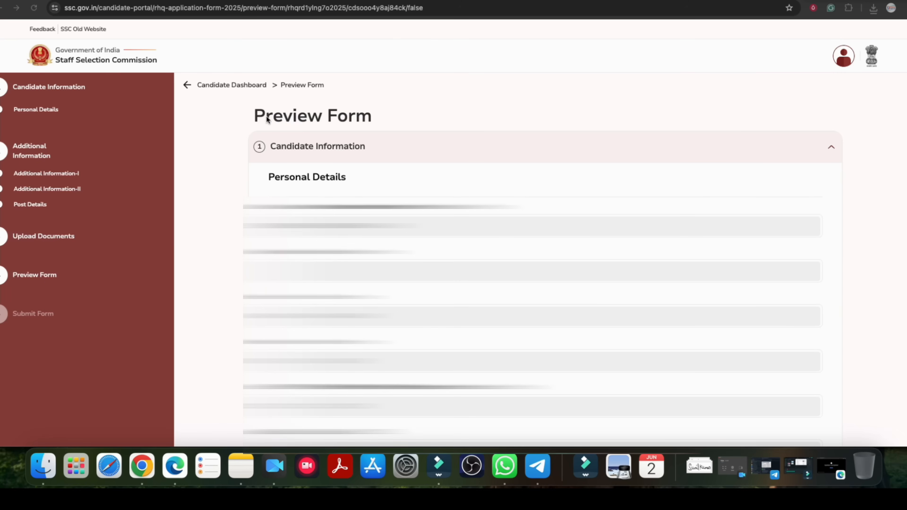
Review the form preview through to the uploaded photo and signature, then save it and proceed to the declaration.
left_click_drag(252, 114, 367, 115)
left_click(328, 116)
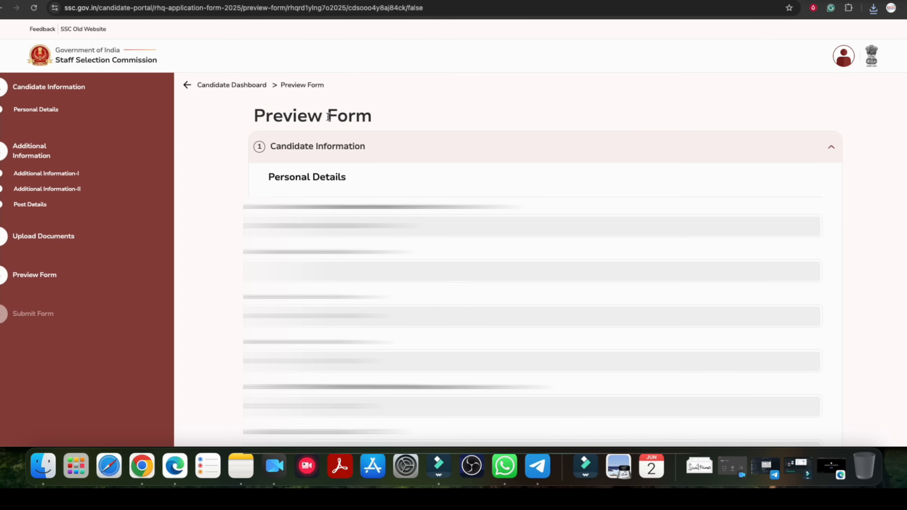
scroll(328, 117, "down", 20)
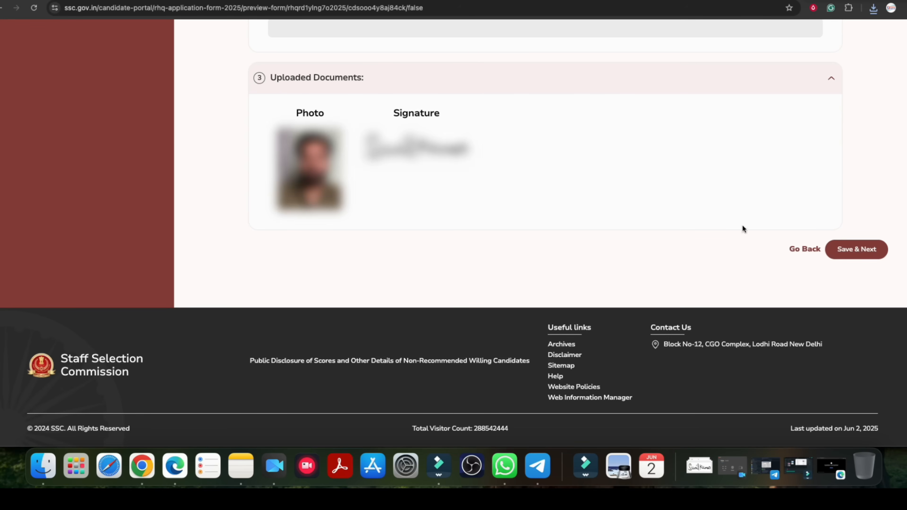
left_click(857, 250)
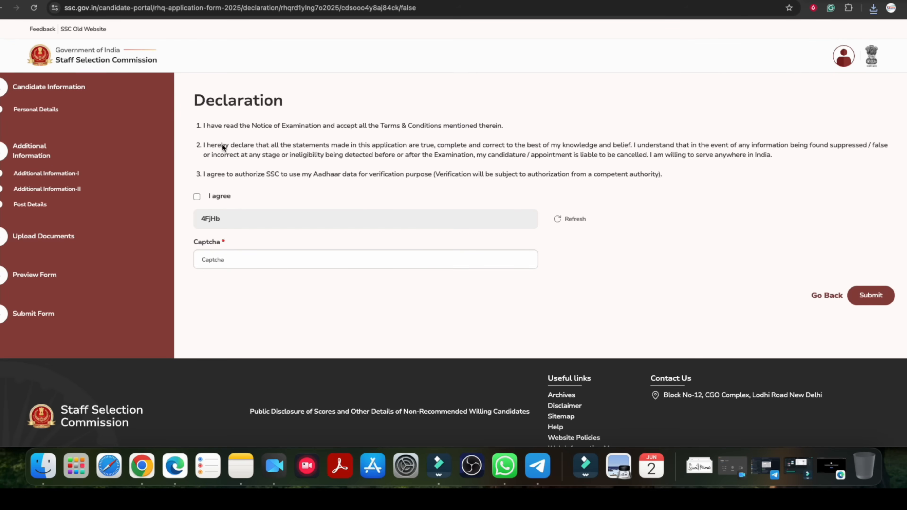
Agree to the declaration, fill in the captcha and submit the application.
left_click(197, 197)
left_click(219, 260)
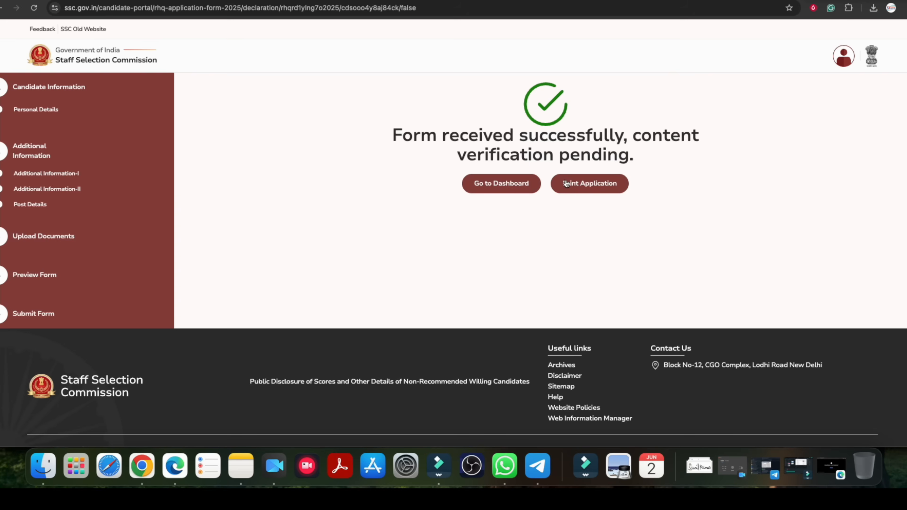
Examine the submission status message for the application, including its content verification part.
left_click_drag(484, 141, 632, 140)
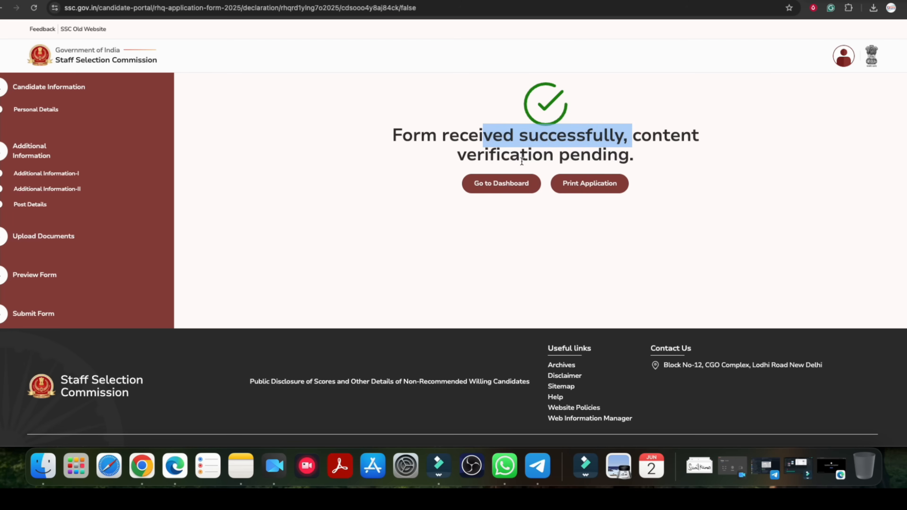
left_click(508, 142)
left_click_drag(486, 135, 590, 137)
left_click(590, 137)
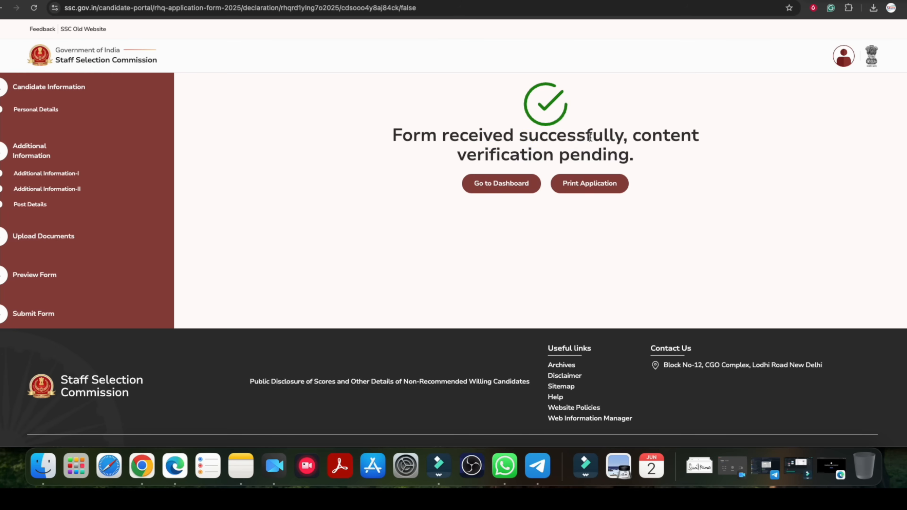
left_click_drag(443, 135, 551, 136)
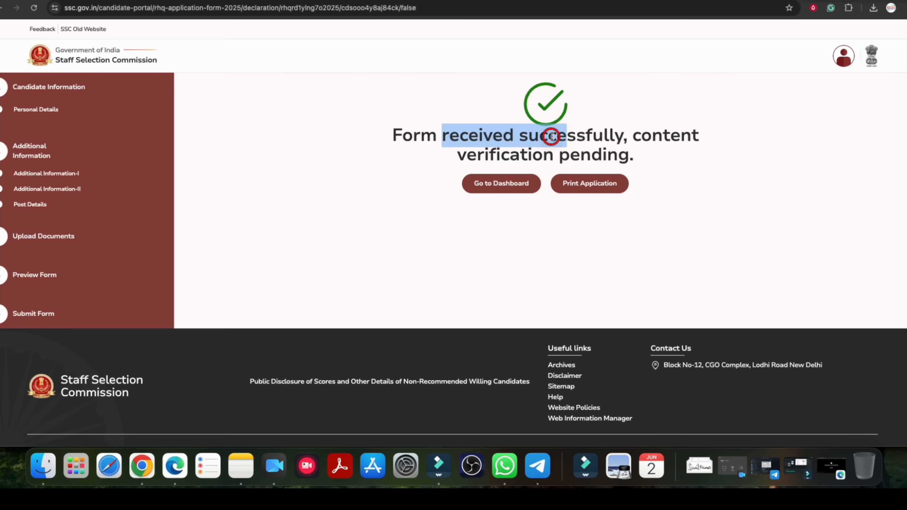
left_click(551, 136)
left_click_drag(503, 155, 603, 154)
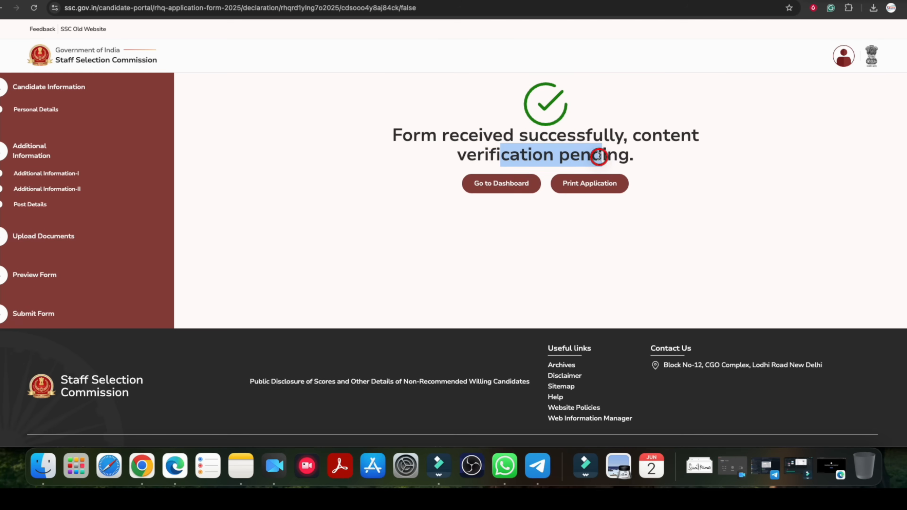
left_click(525, 134)
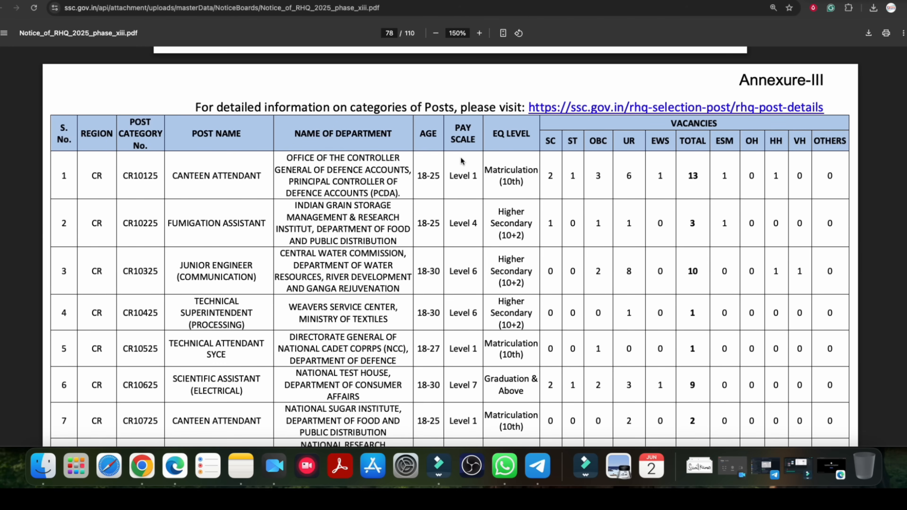
Look through the Annexure-III vacancy table and the preceding annexures in the Notice_of_RHQ_2025_phase_xiii.pdf notice.
scroll(461, 158, "down", 20)
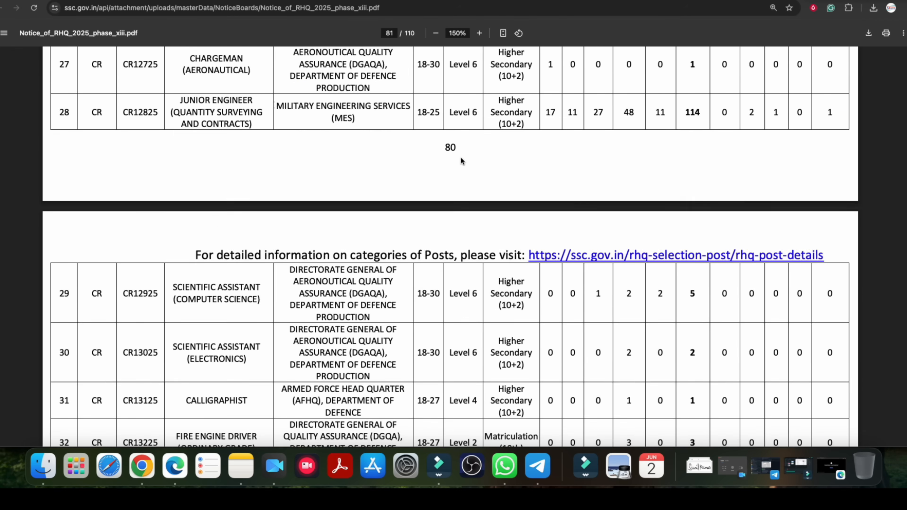
scroll(460, 159, "down", 20)
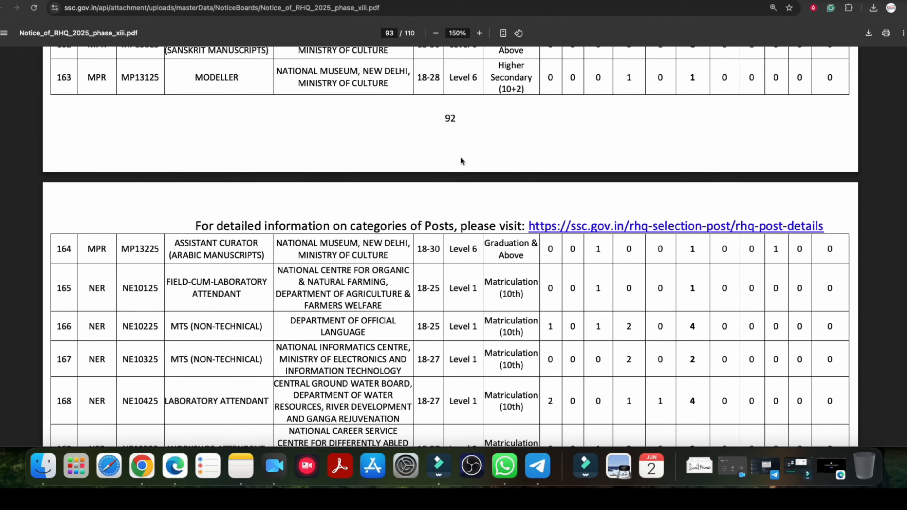
scroll(460, 160, "up", 20)
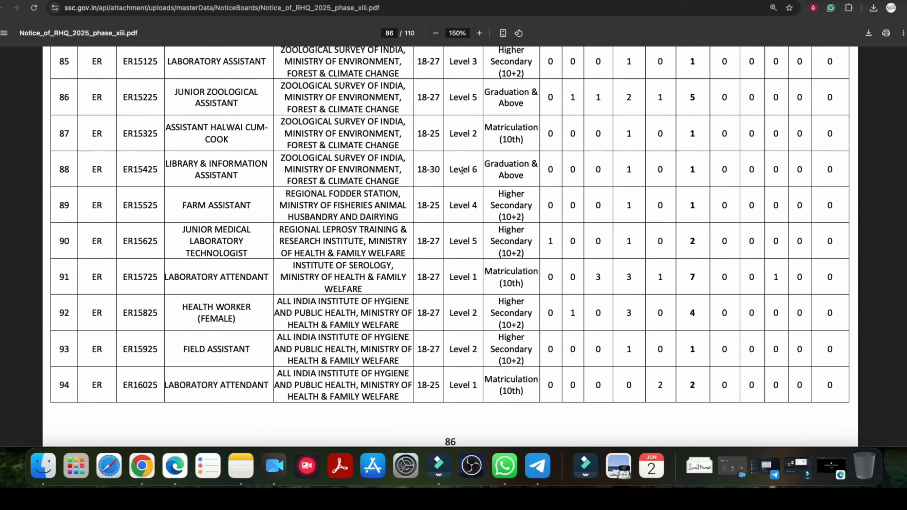
scroll(464, 171, "up", 20)
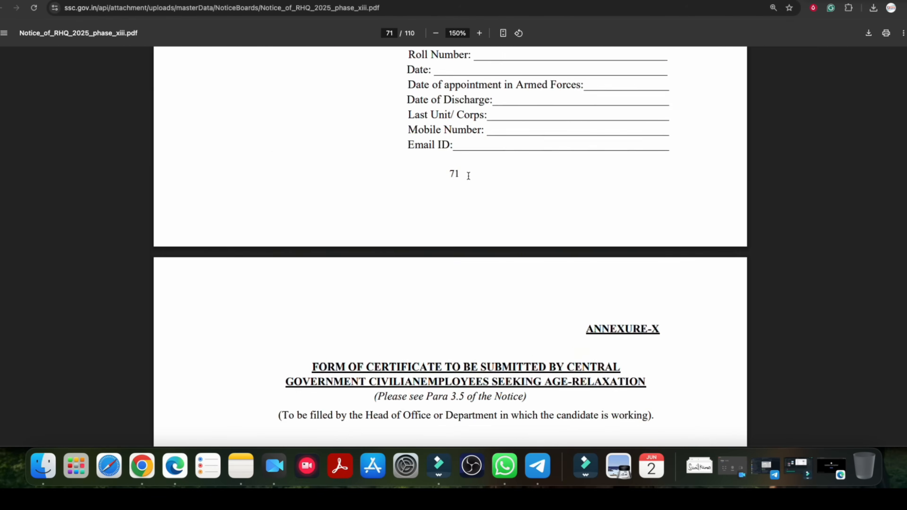